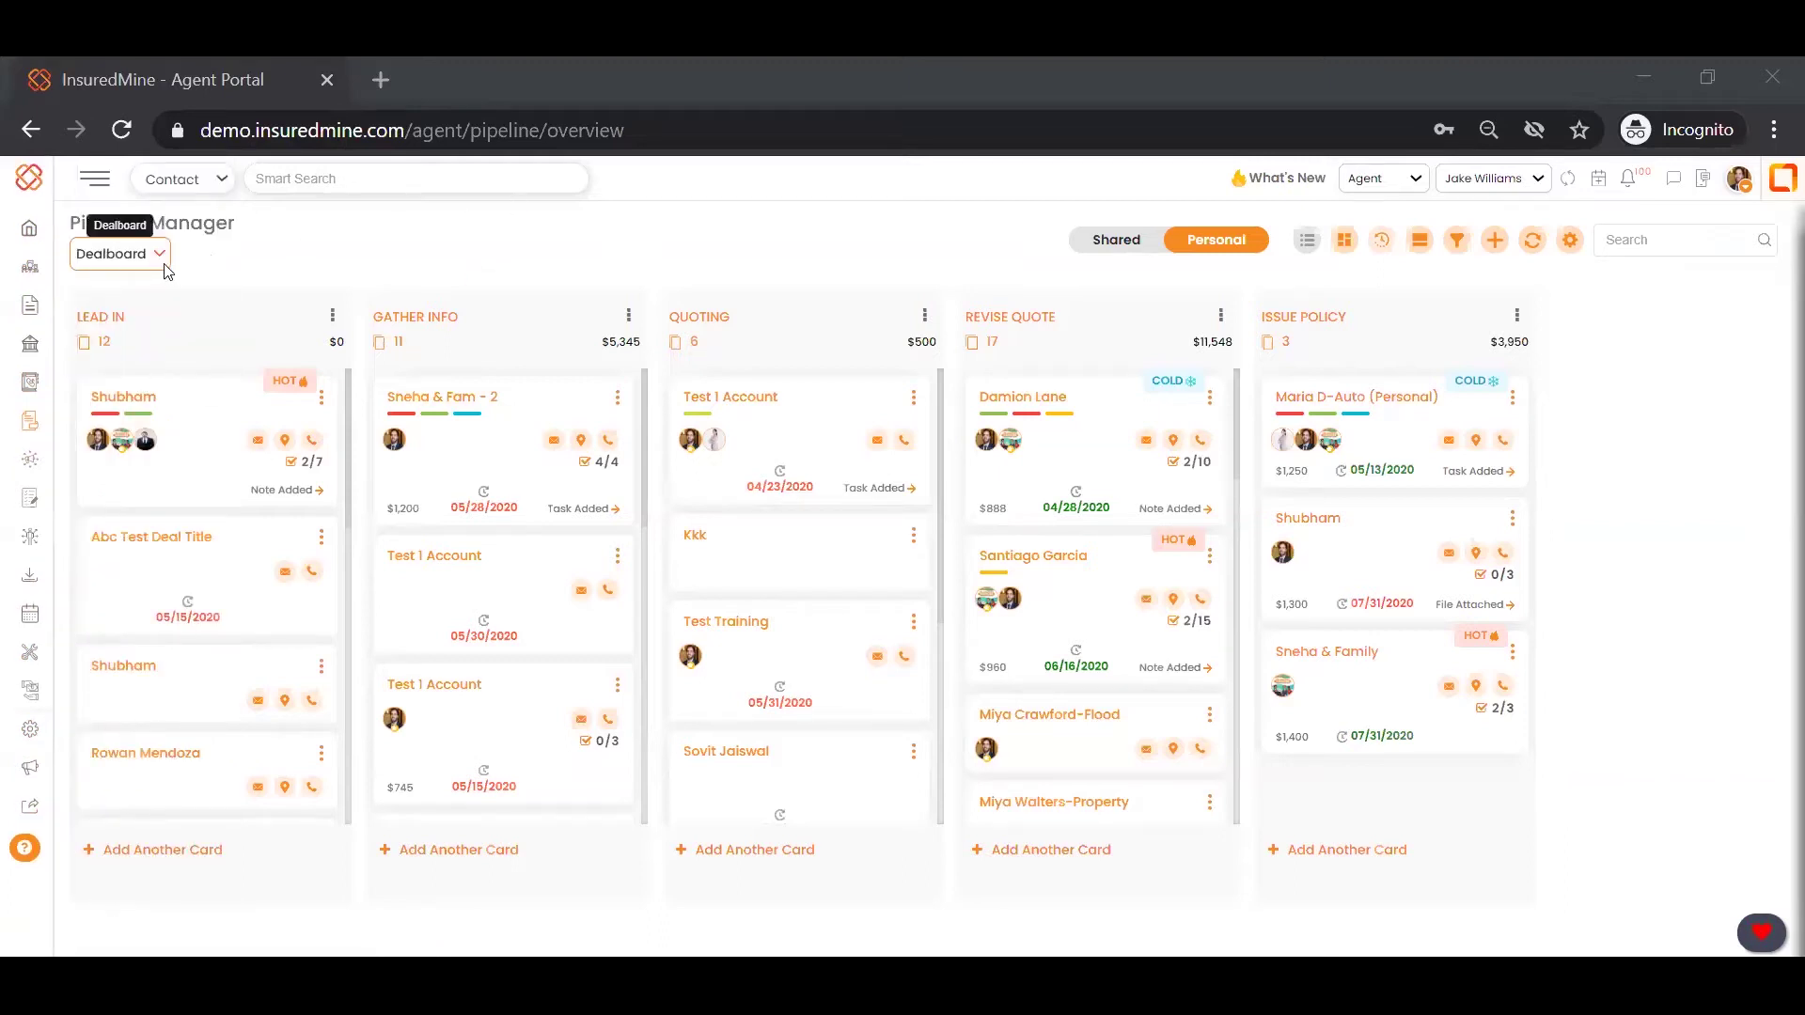
Step: Browse the pipeline list, then open Deal Charts for the Dealboard pipeline
{"action": "left_click", "coordinate": [158, 255]}
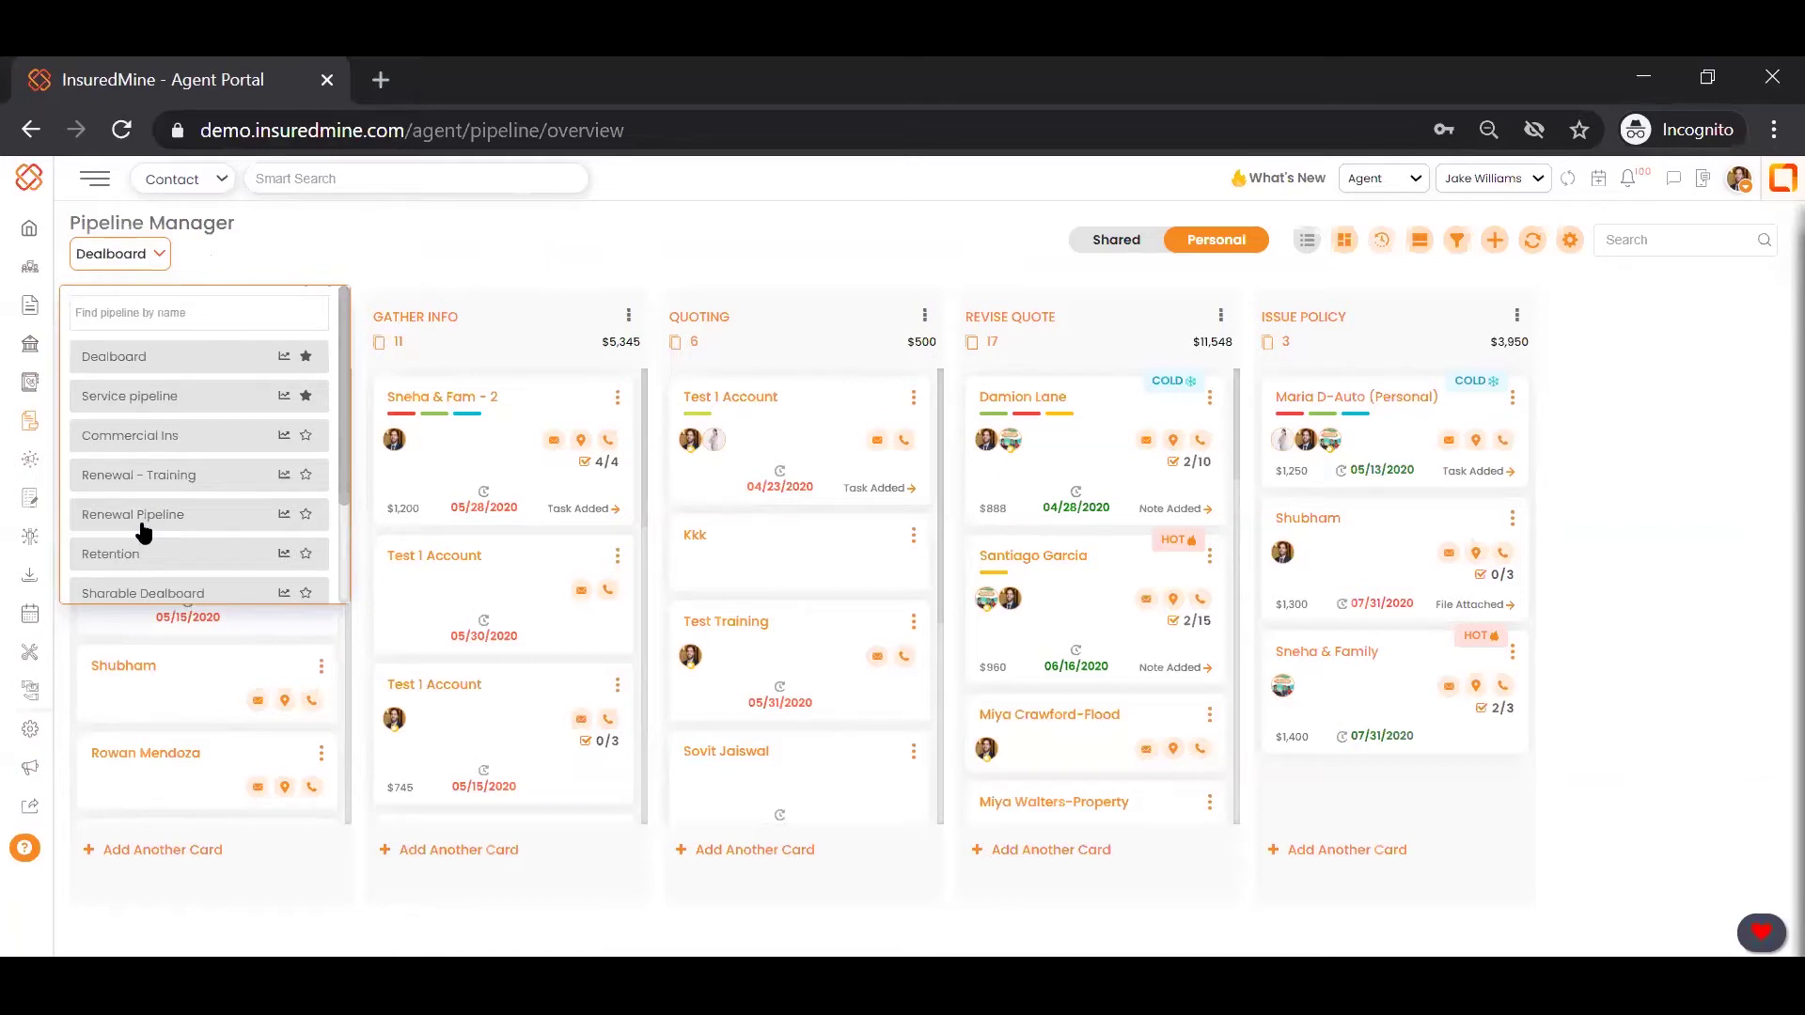
{"action": "scroll", "coordinate": [257, 472], "scroll_direction": "down", "scroll_amount": 2}
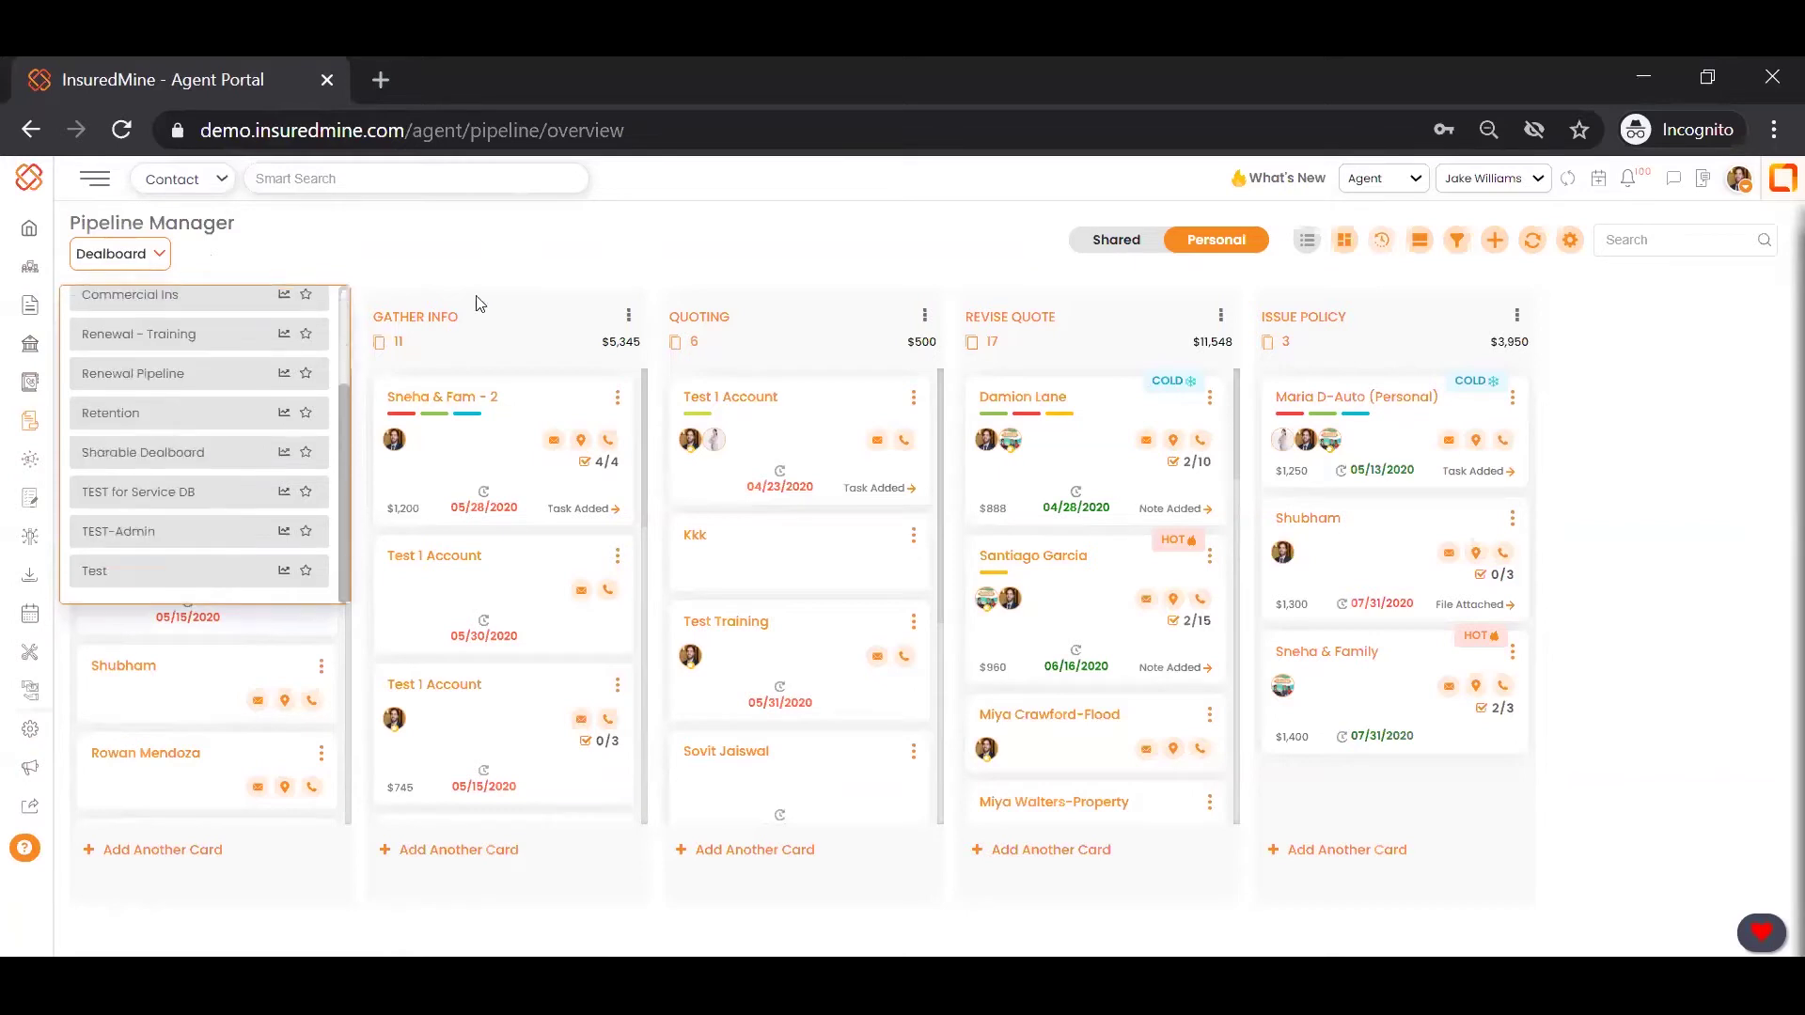
{"action": "left_click", "coordinate": [508, 251]}
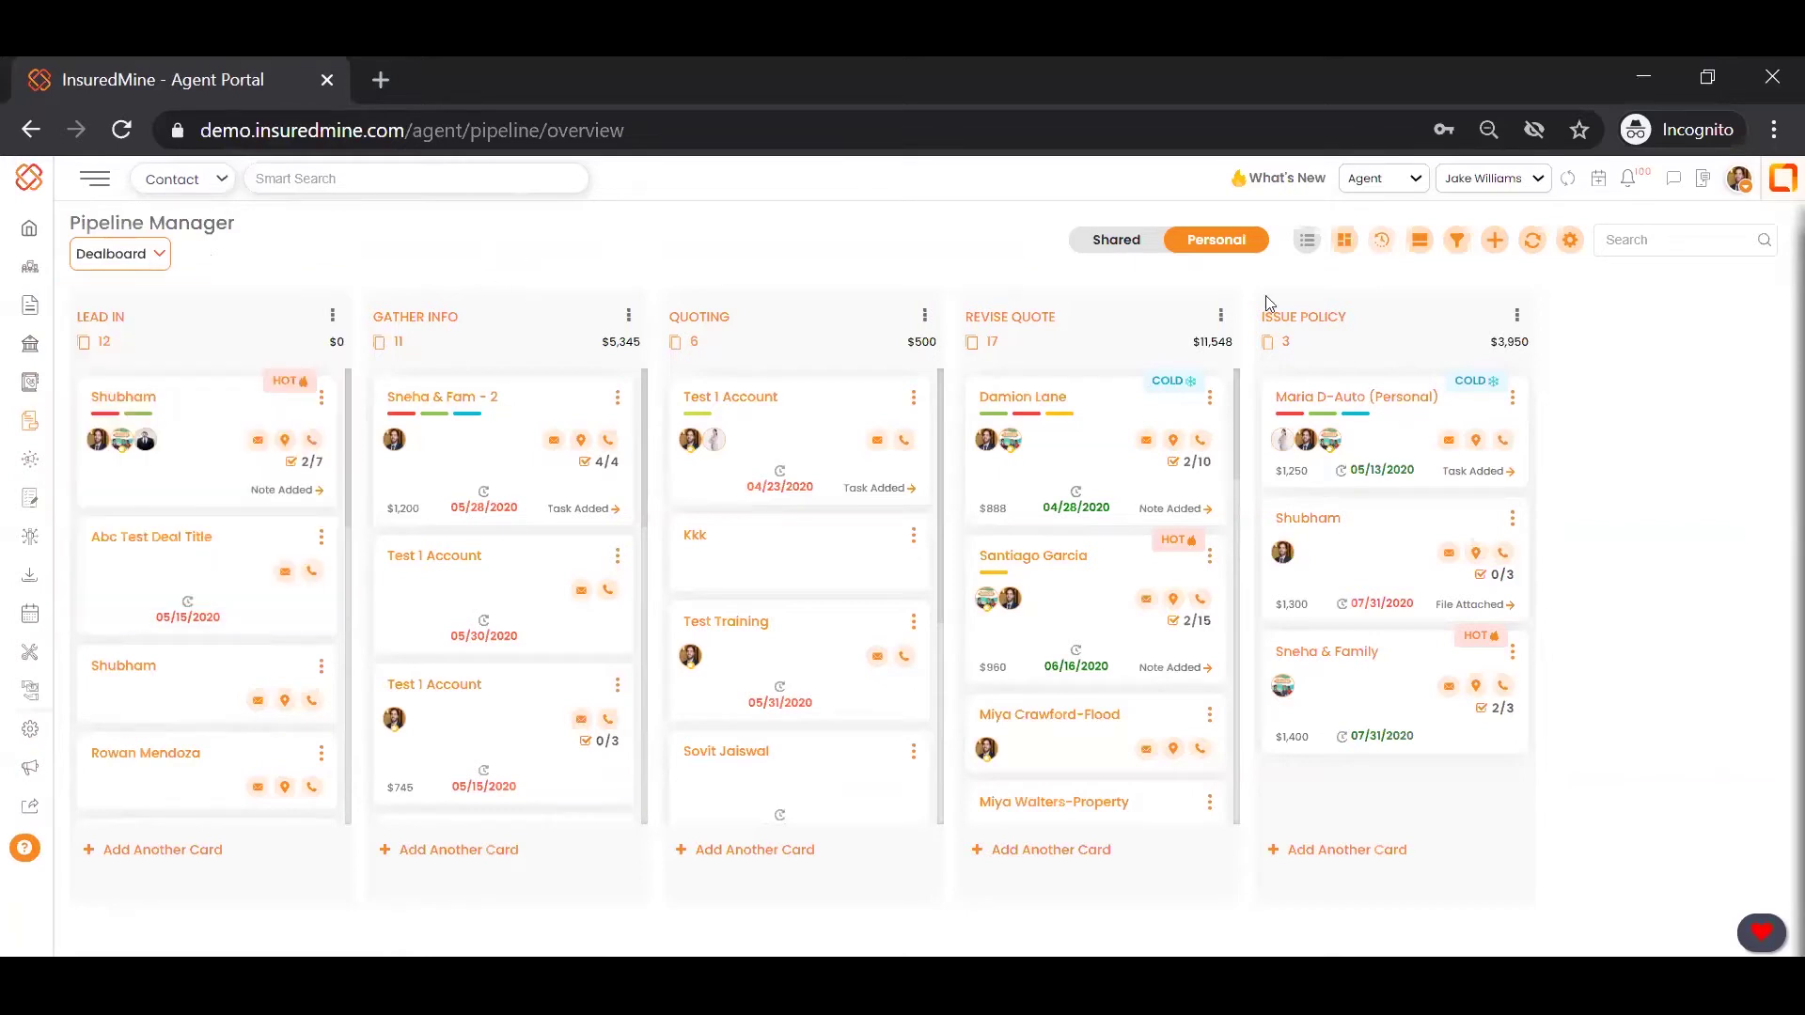
{"action": "left_click", "coordinate": [1571, 244]}
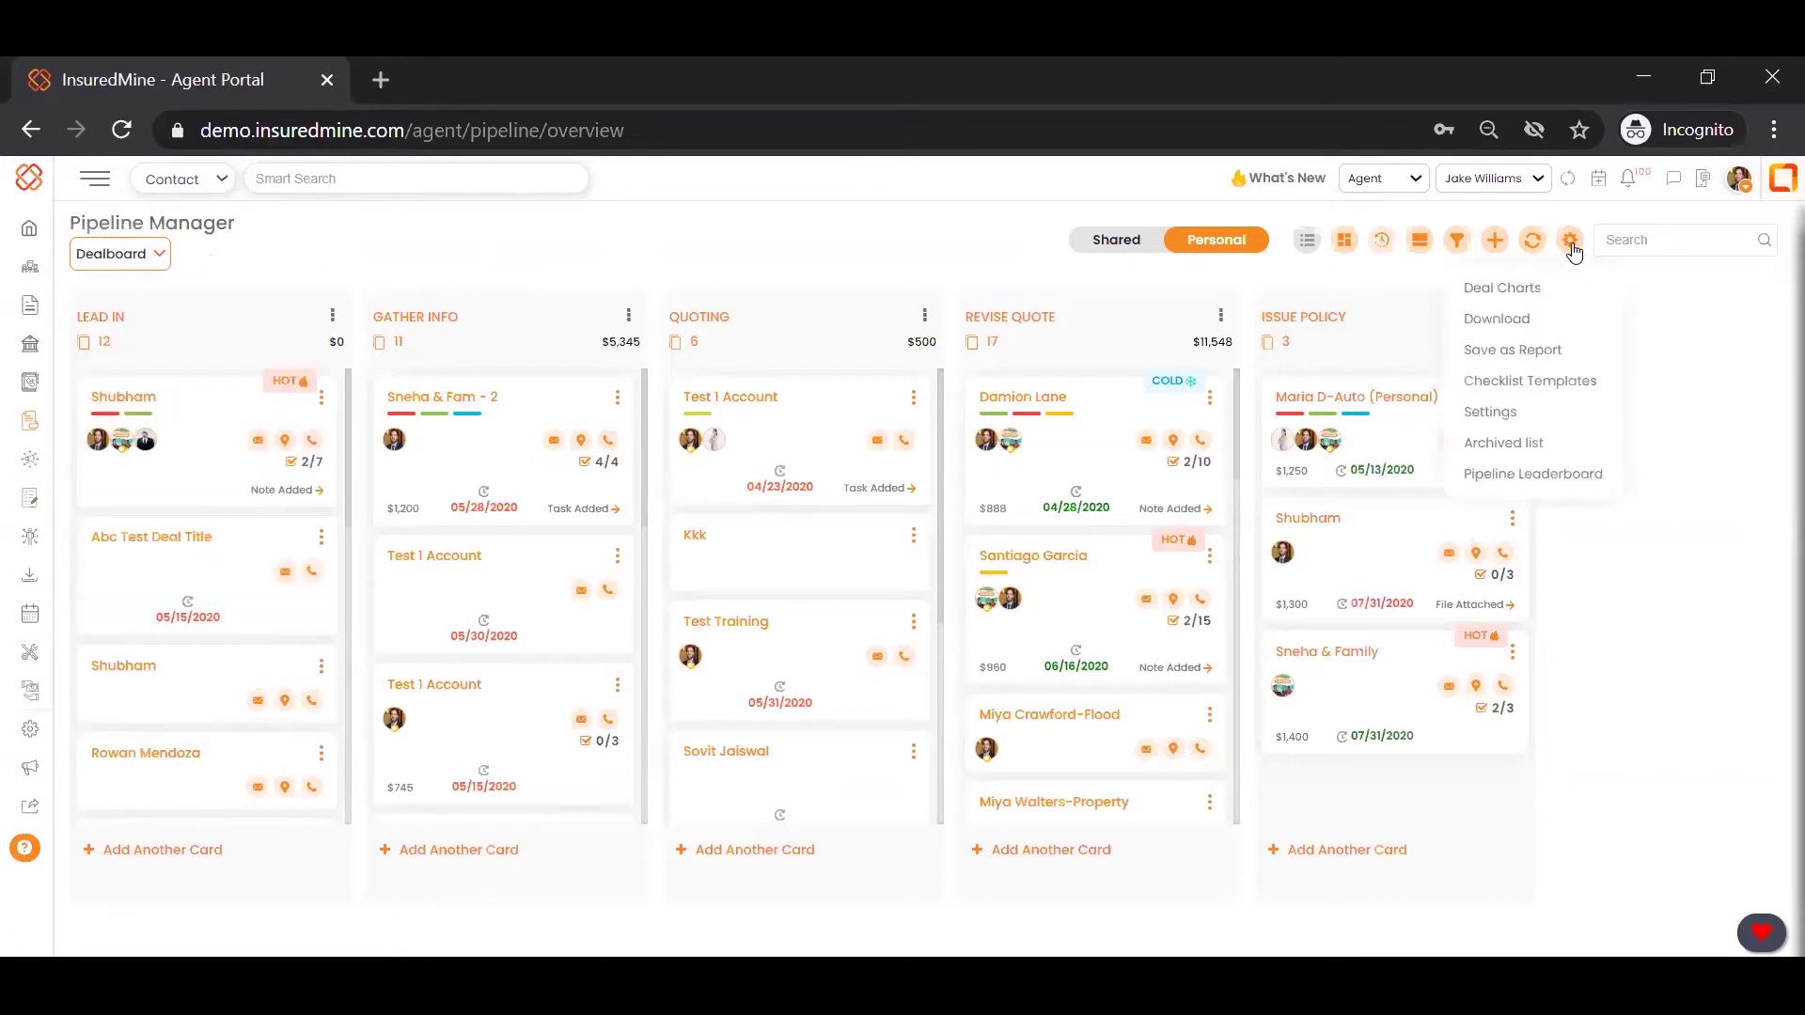
{"action": "left_click", "coordinate": [1504, 289]}
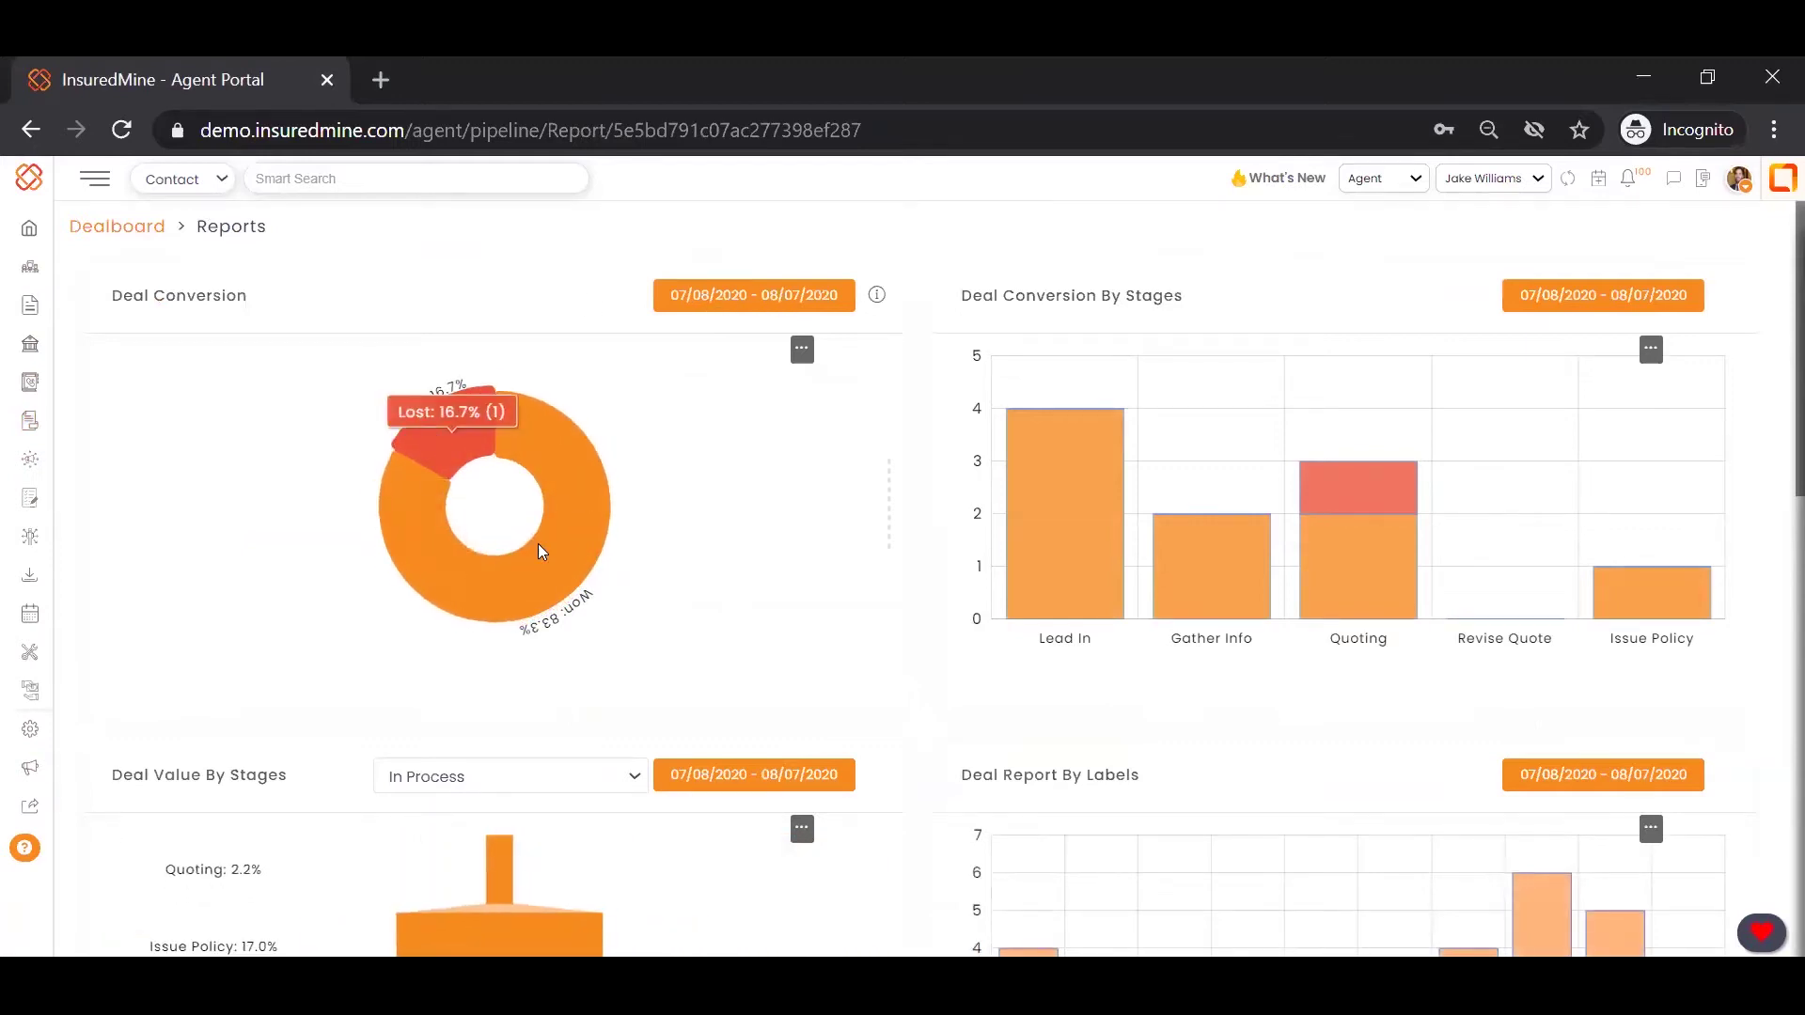
{"action": "scroll", "coordinate": [751, 545], "scroll_direction": "down", "scroll_amount": 1}
{"action": "scroll", "coordinate": [755, 550], "scroll_direction": "down", "scroll_amount": 3}
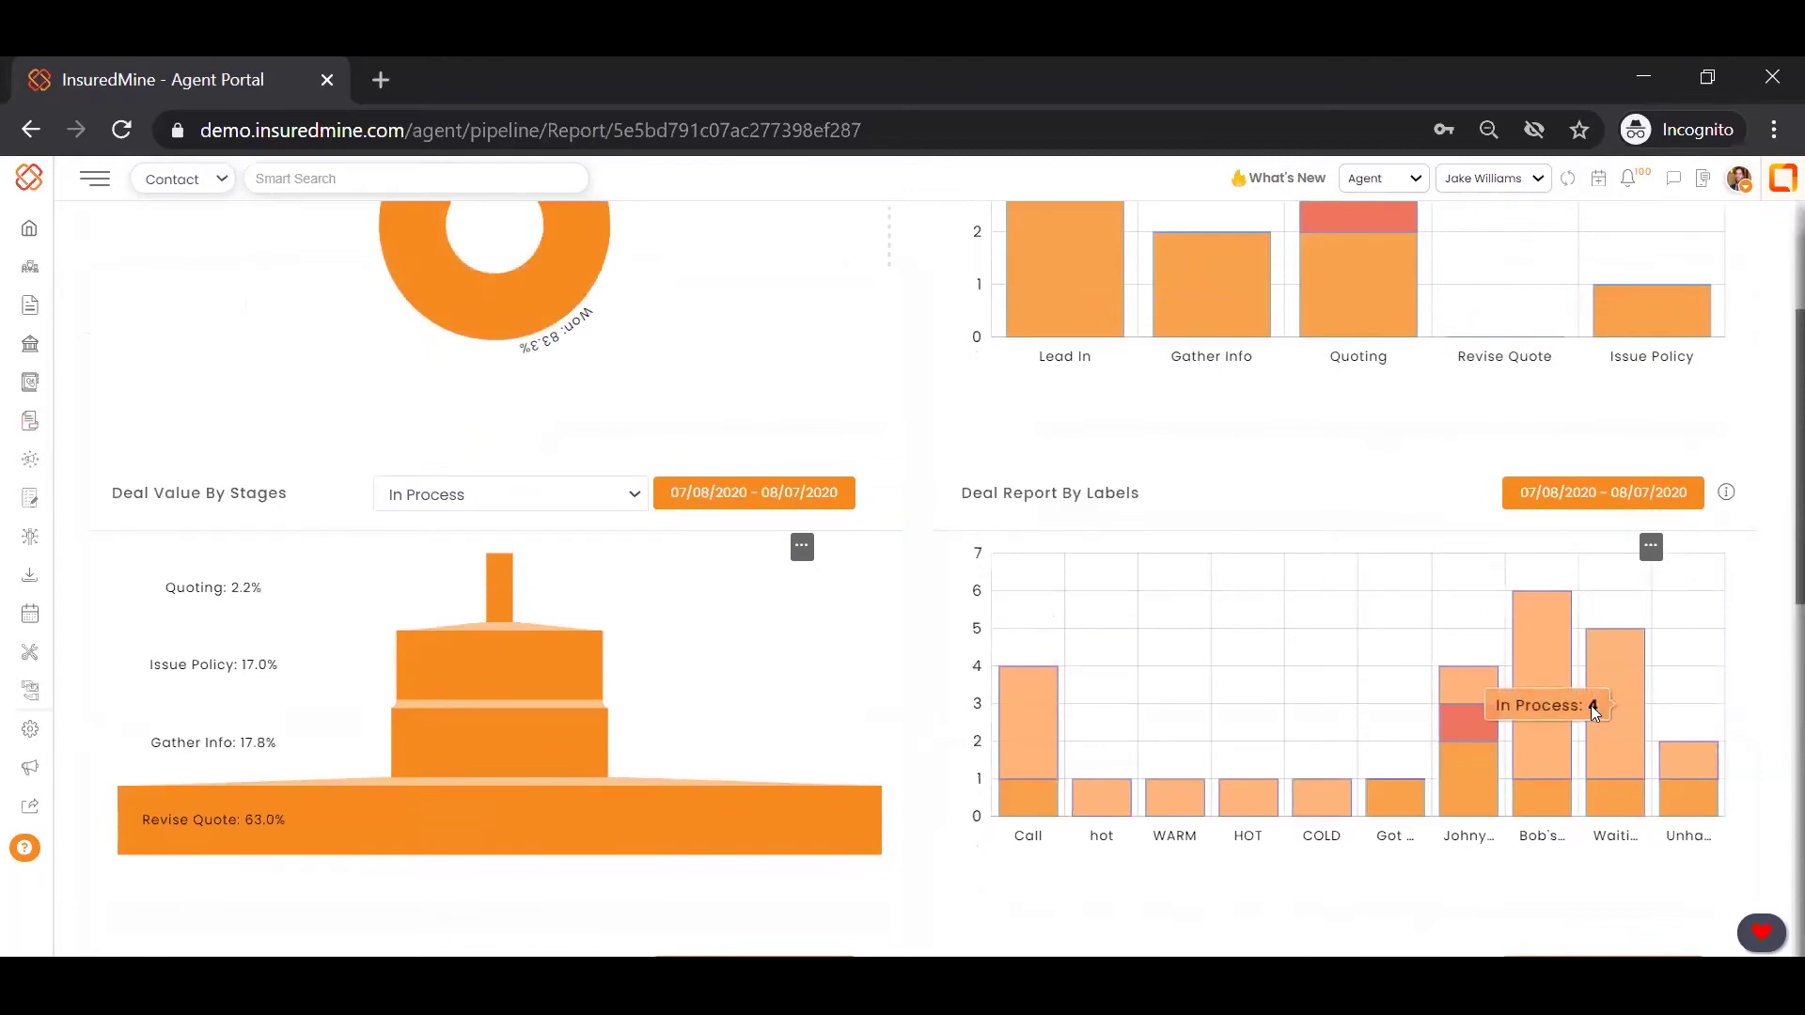
{"action": "mouse_move", "coordinate": [1028, 721]}
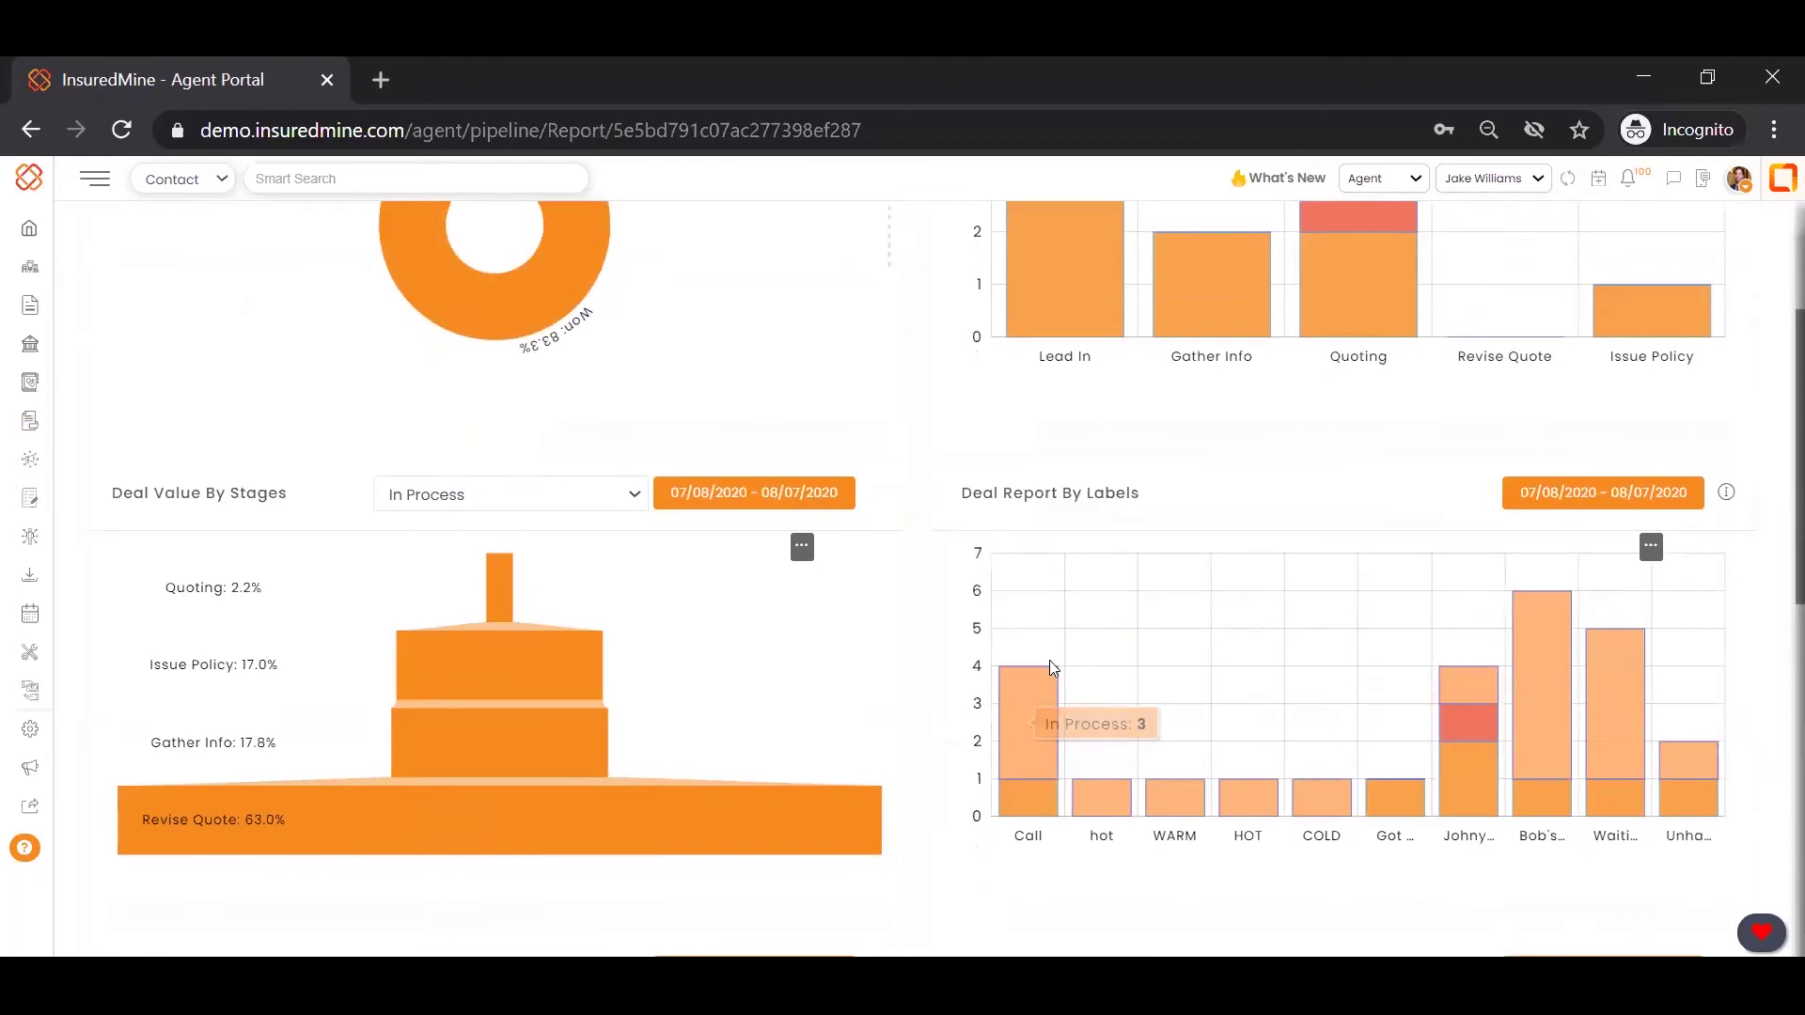
{"action": "scroll", "coordinate": [1033, 686], "scroll_direction": "down", "scroll_amount": 2}
{"action": "scroll", "coordinate": [1051, 665], "scroll_direction": "down", "scroll_amount": 3}
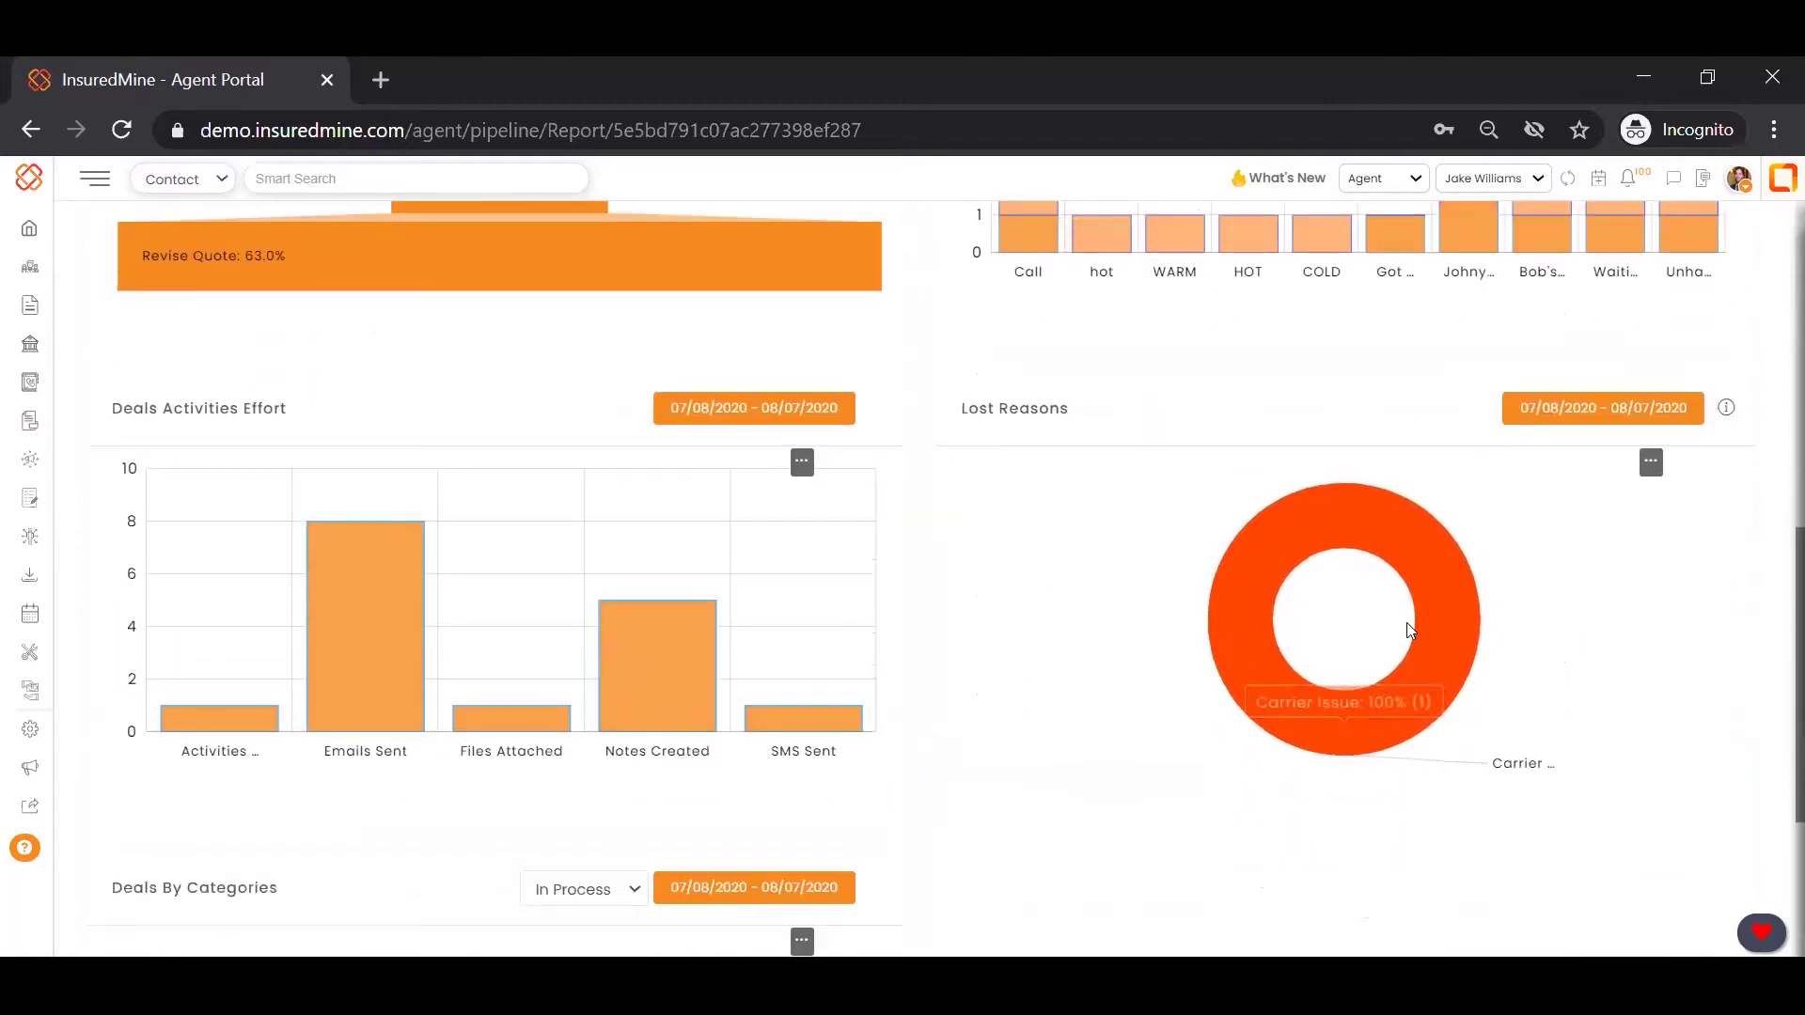
{"action": "scroll", "coordinate": [1131, 638], "scroll_direction": "down", "scroll_amount": 2}
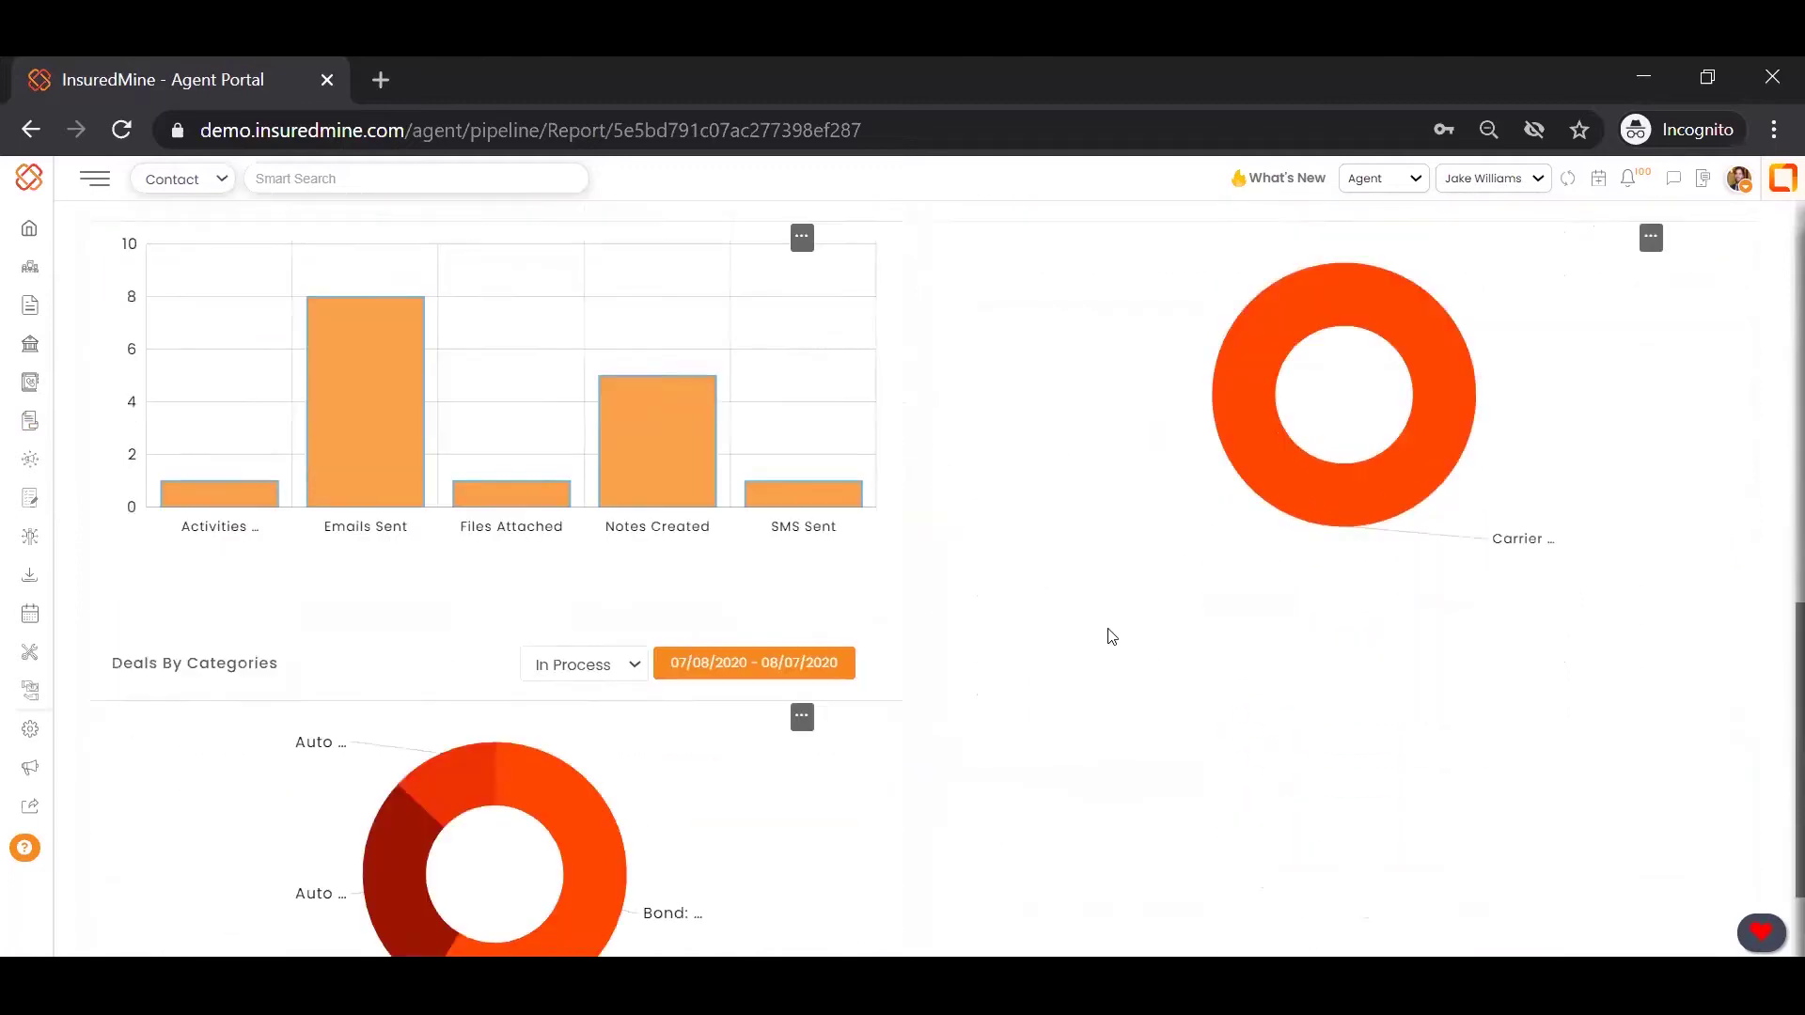
{"action": "scroll", "coordinate": [423, 733], "scroll_direction": "down", "scroll_amount": 1}
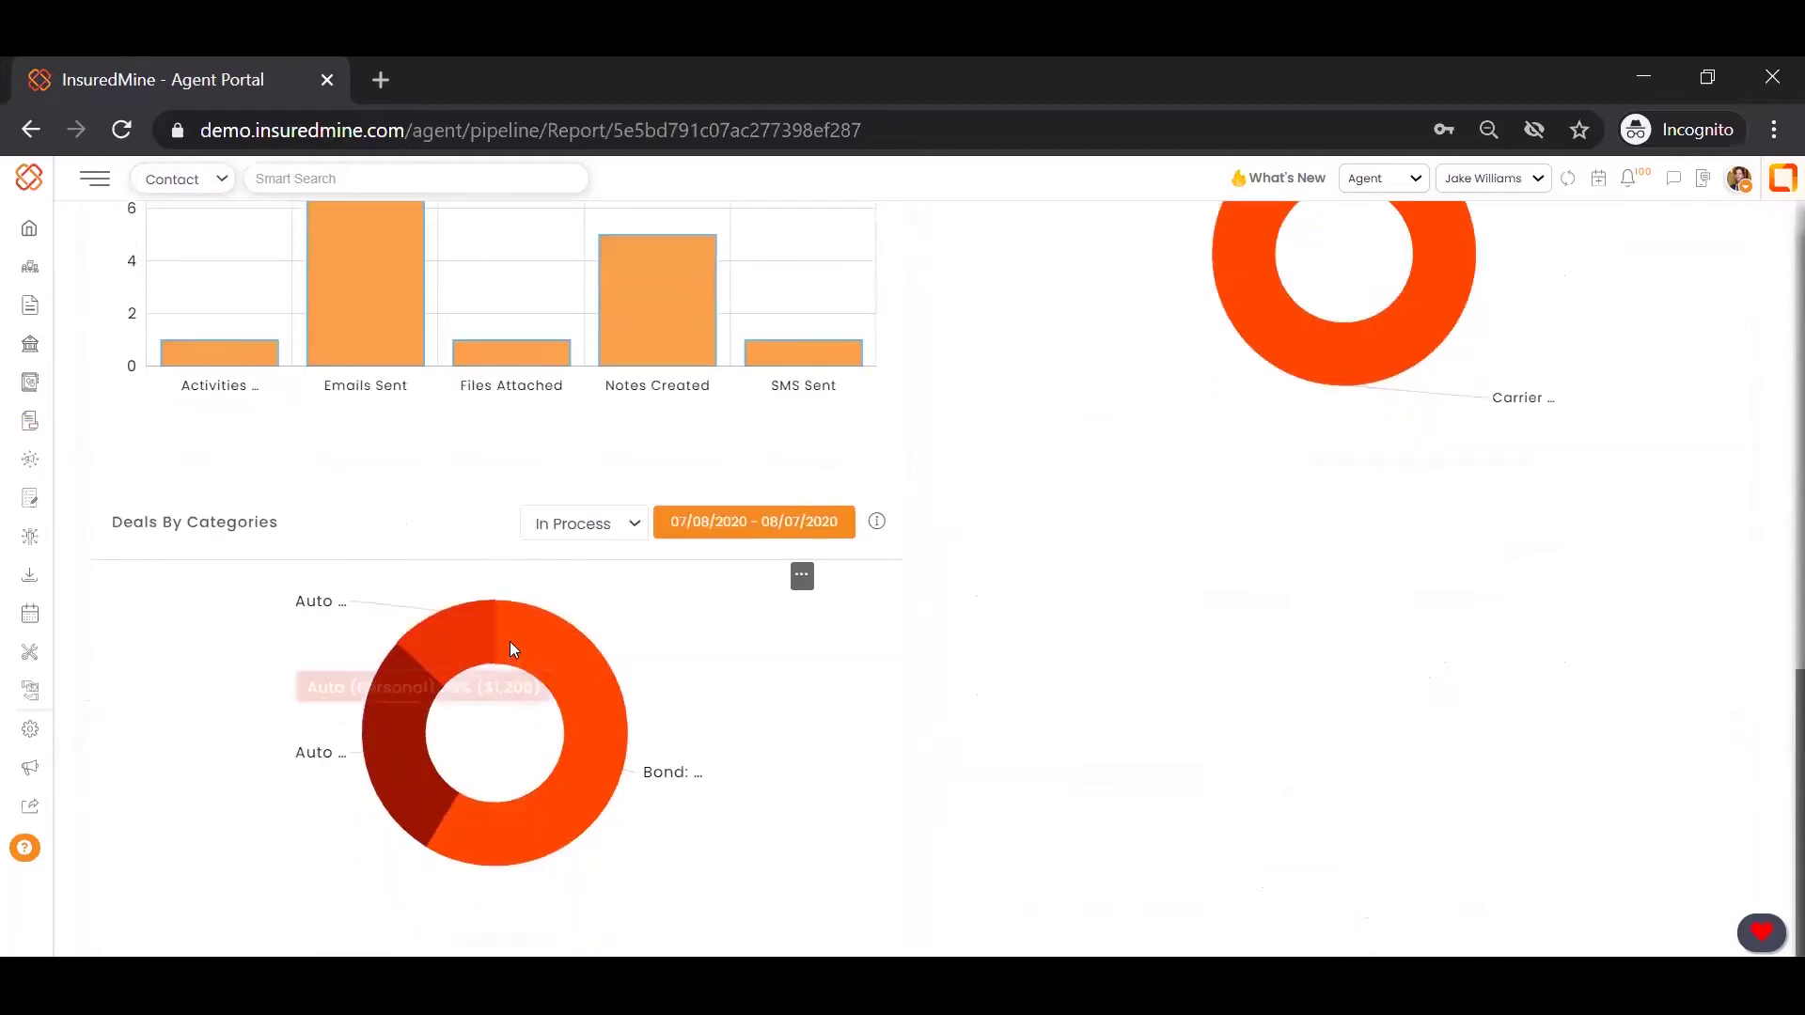
{"action": "mouse_move", "coordinate": [398, 726]}
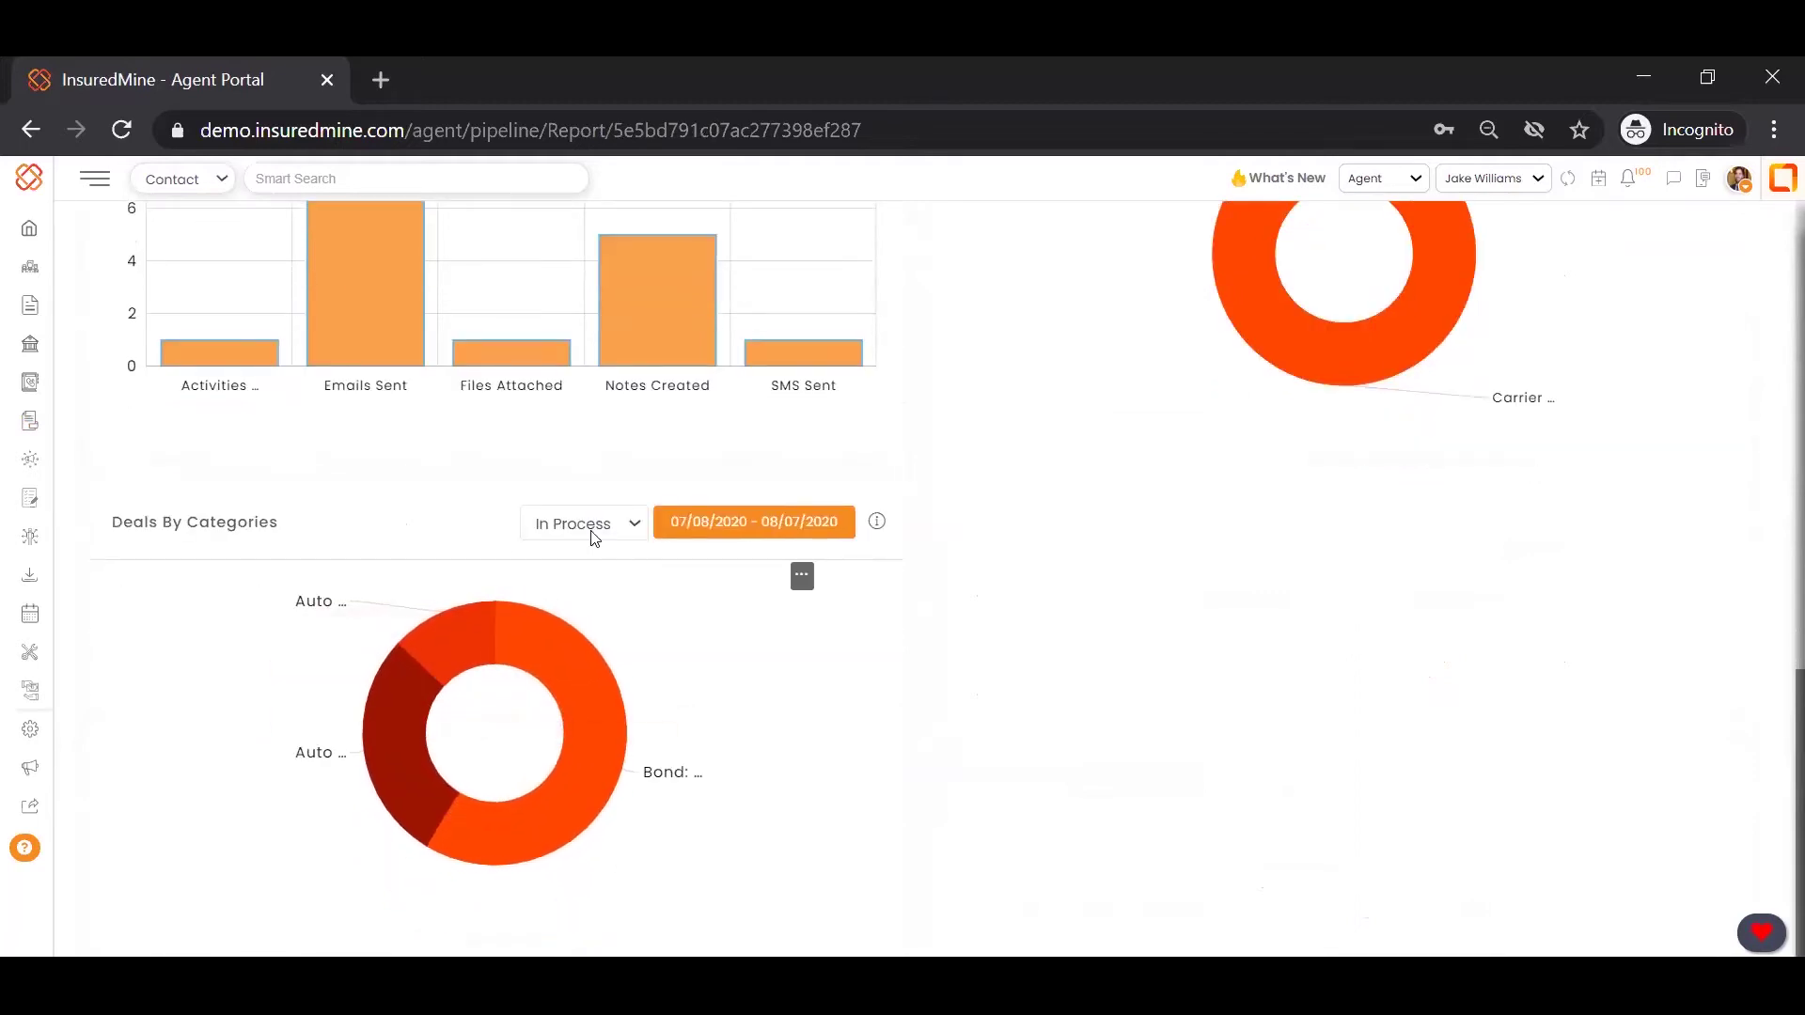
Step: Filter the Deals By Categories chart by a chosen deal status
{"action": "left_click", "coordinate": [589, 525]}
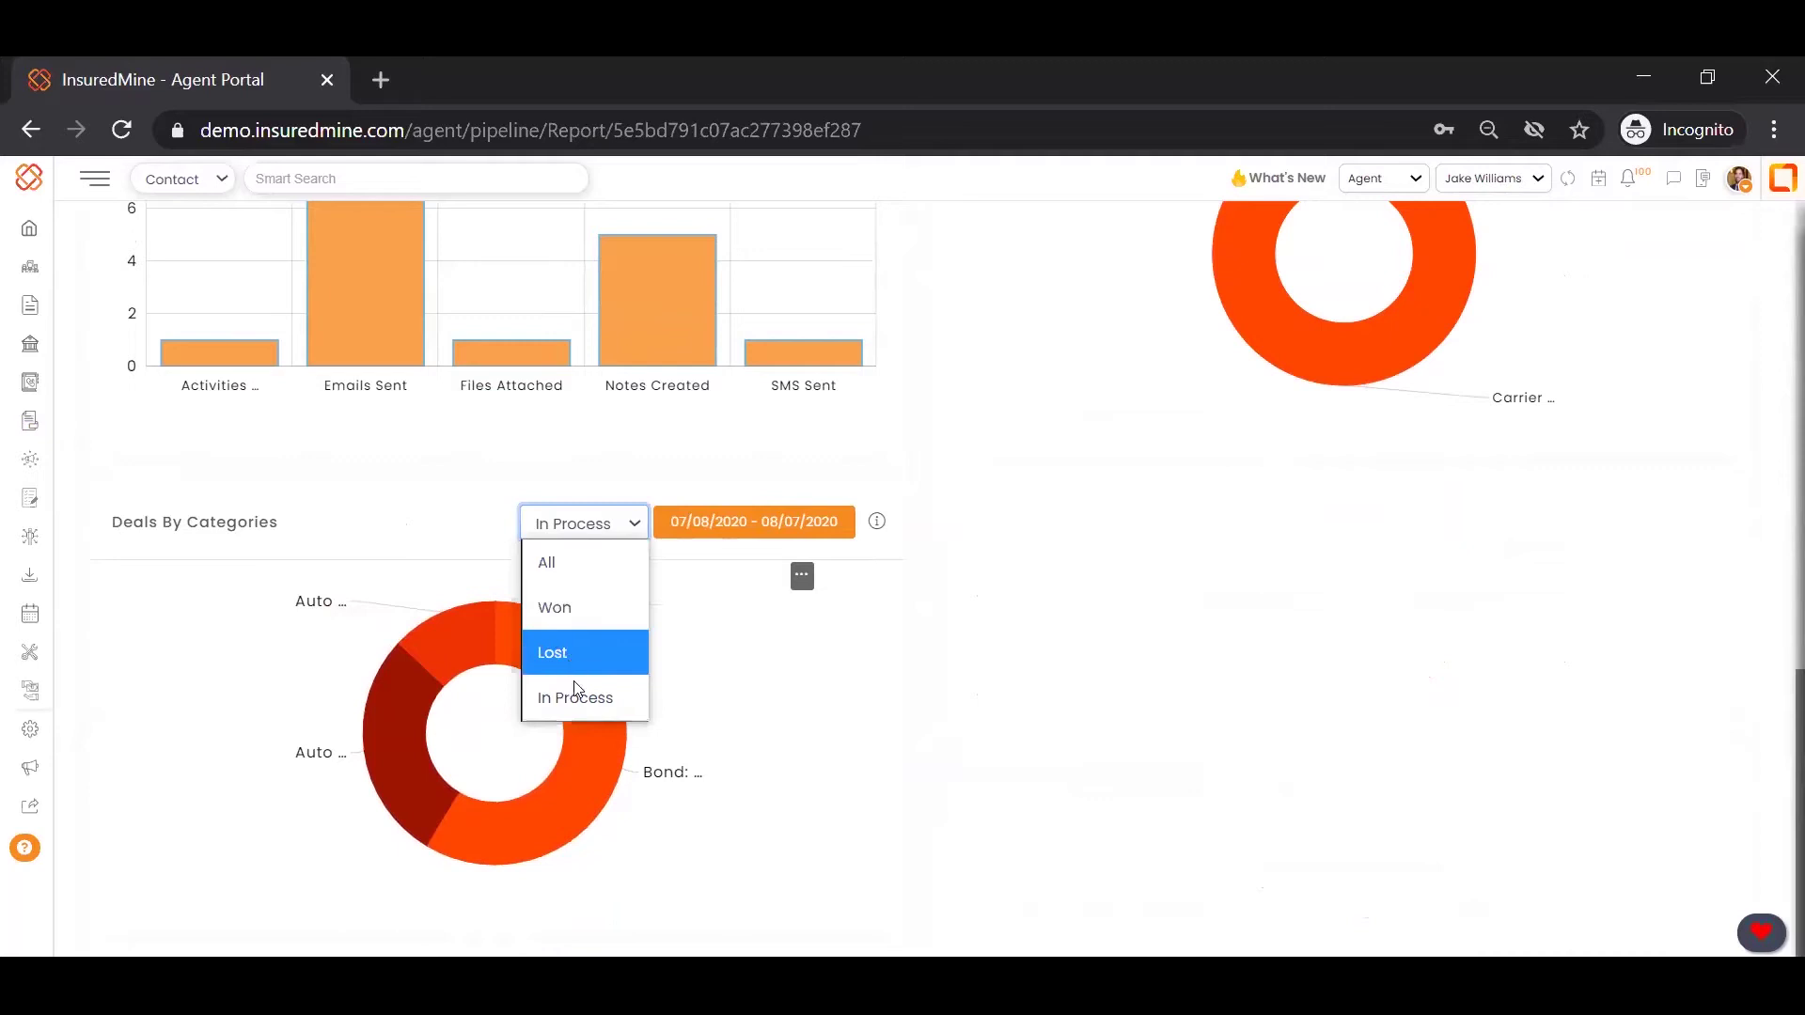
{"action": "left_click", "coordinate": [615, 557]}
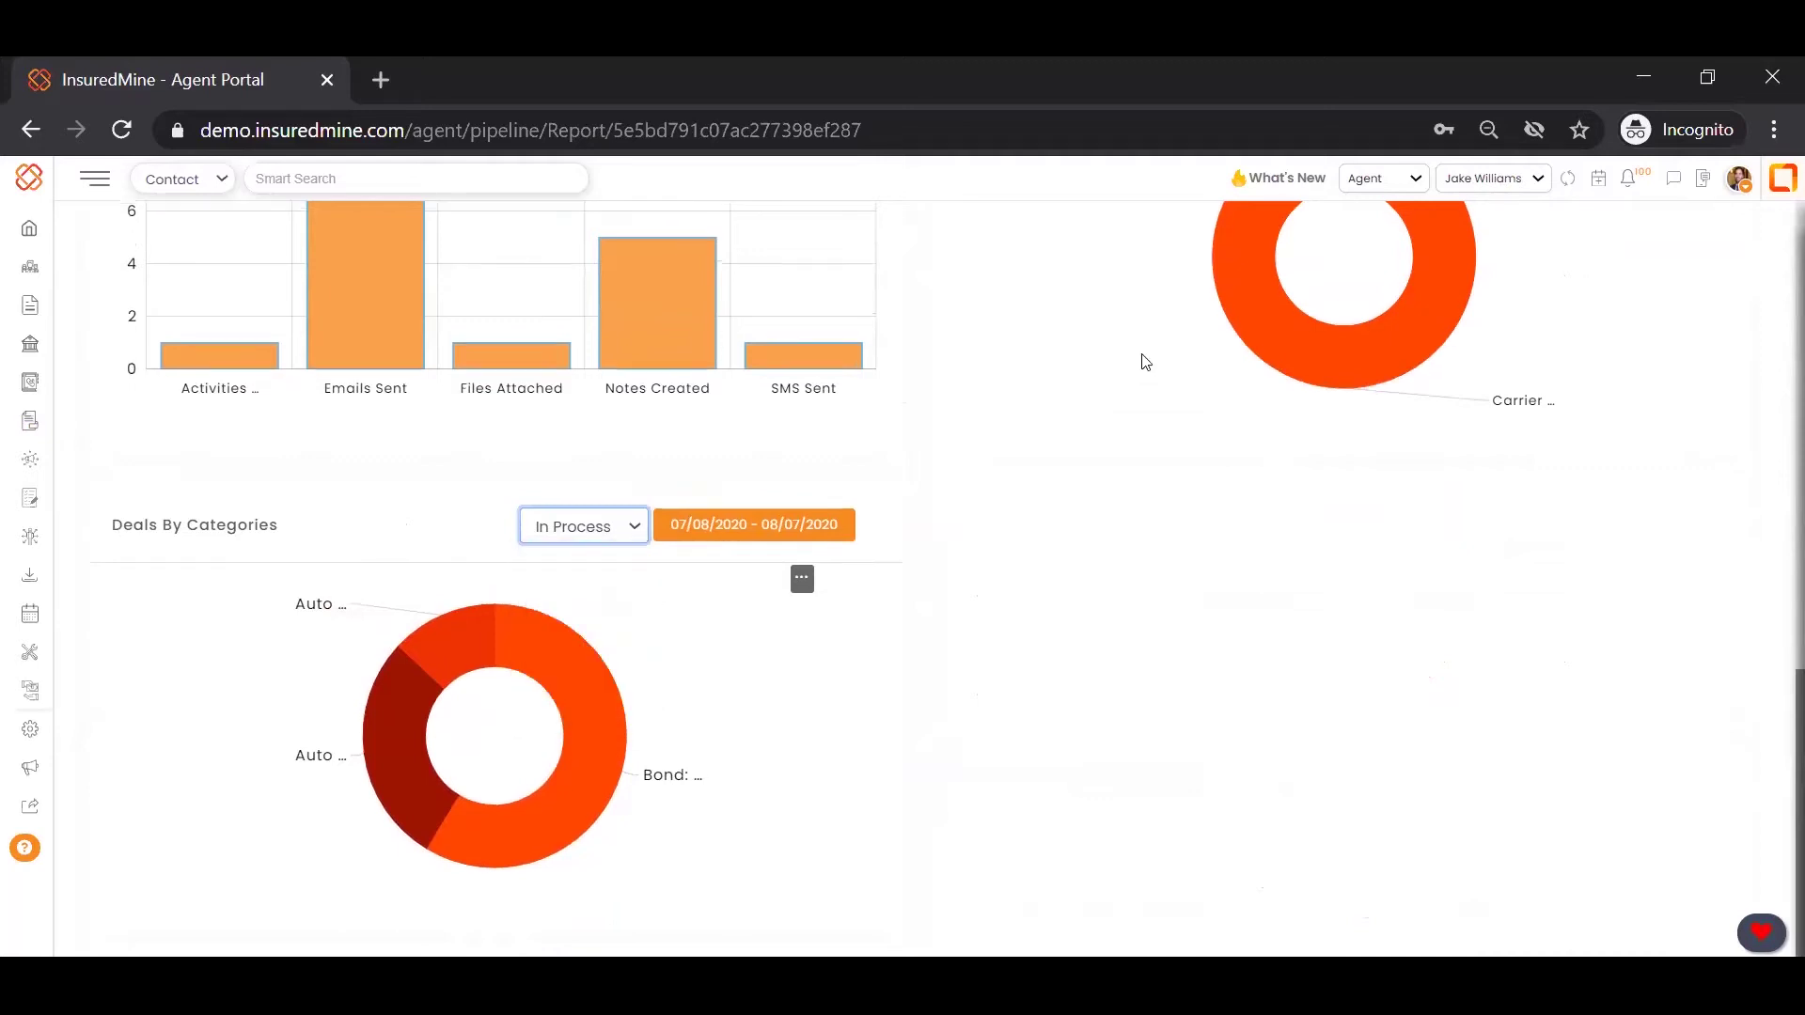
{"action": "scroll", "coordinate": [1136, 282], "scroll_direction": "down", "scroll_amount": 3}
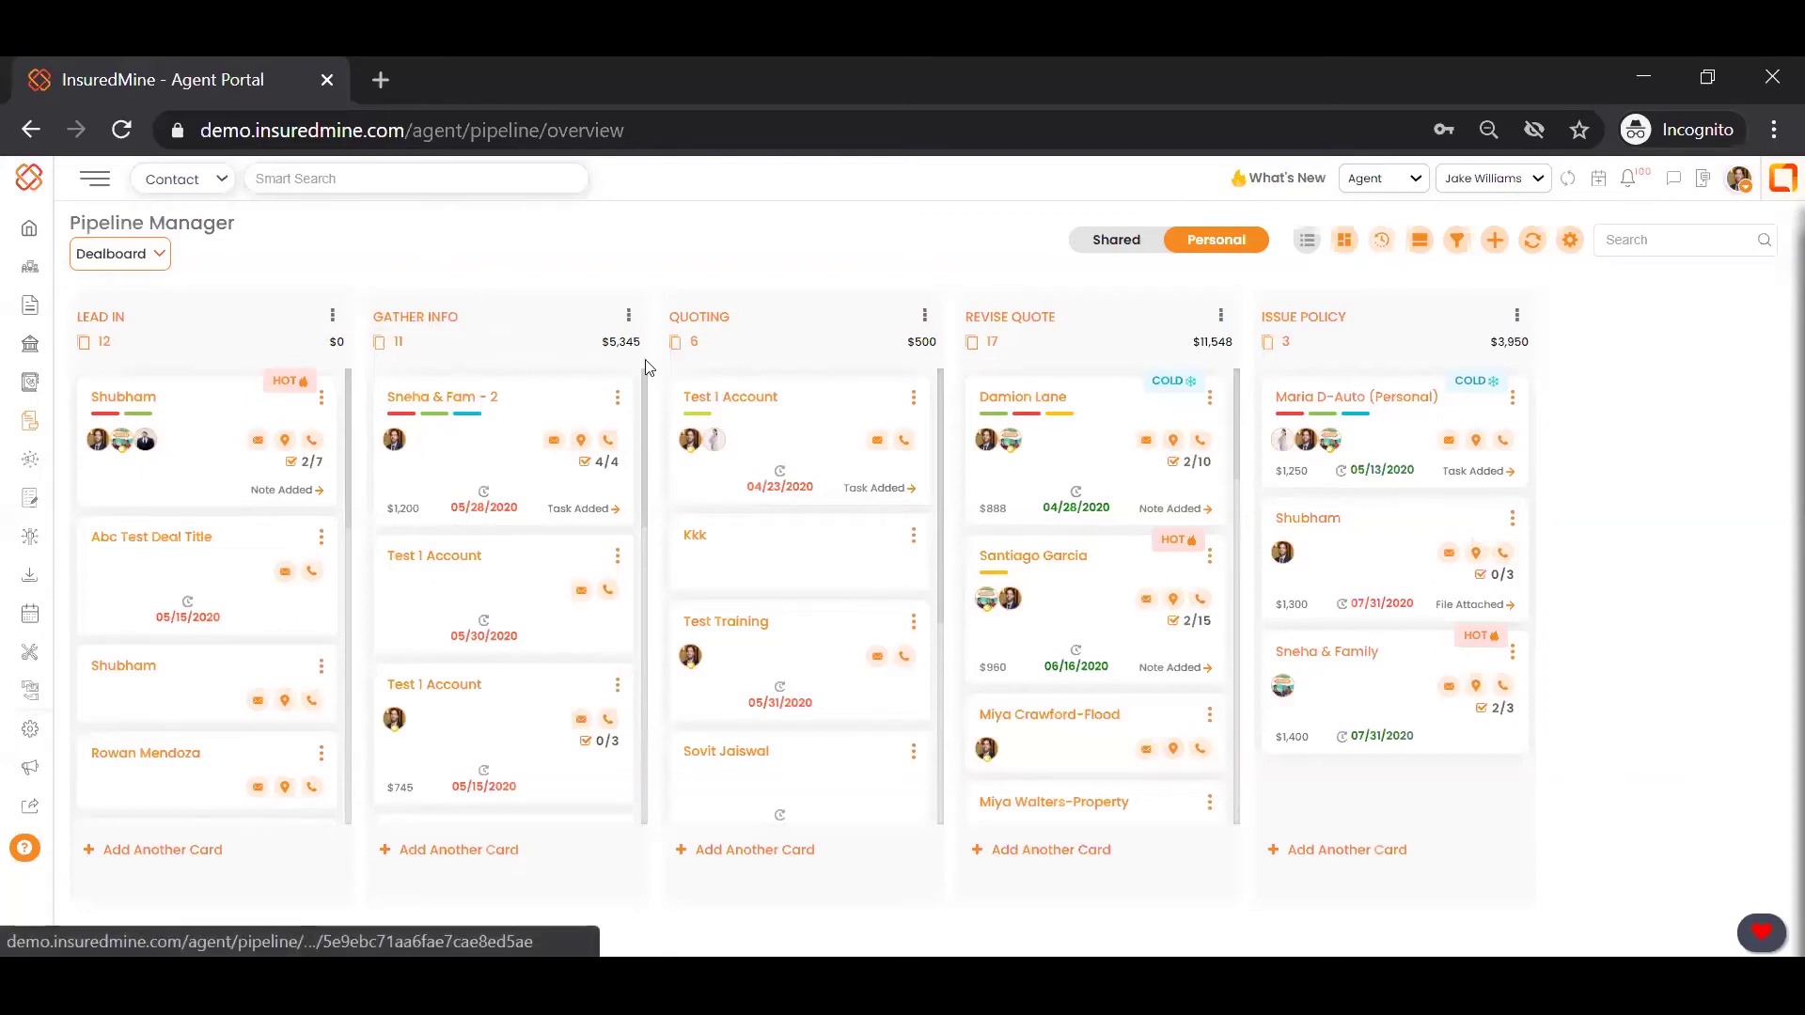
{"action": "left_click", "coordinate": [1004, 565]}
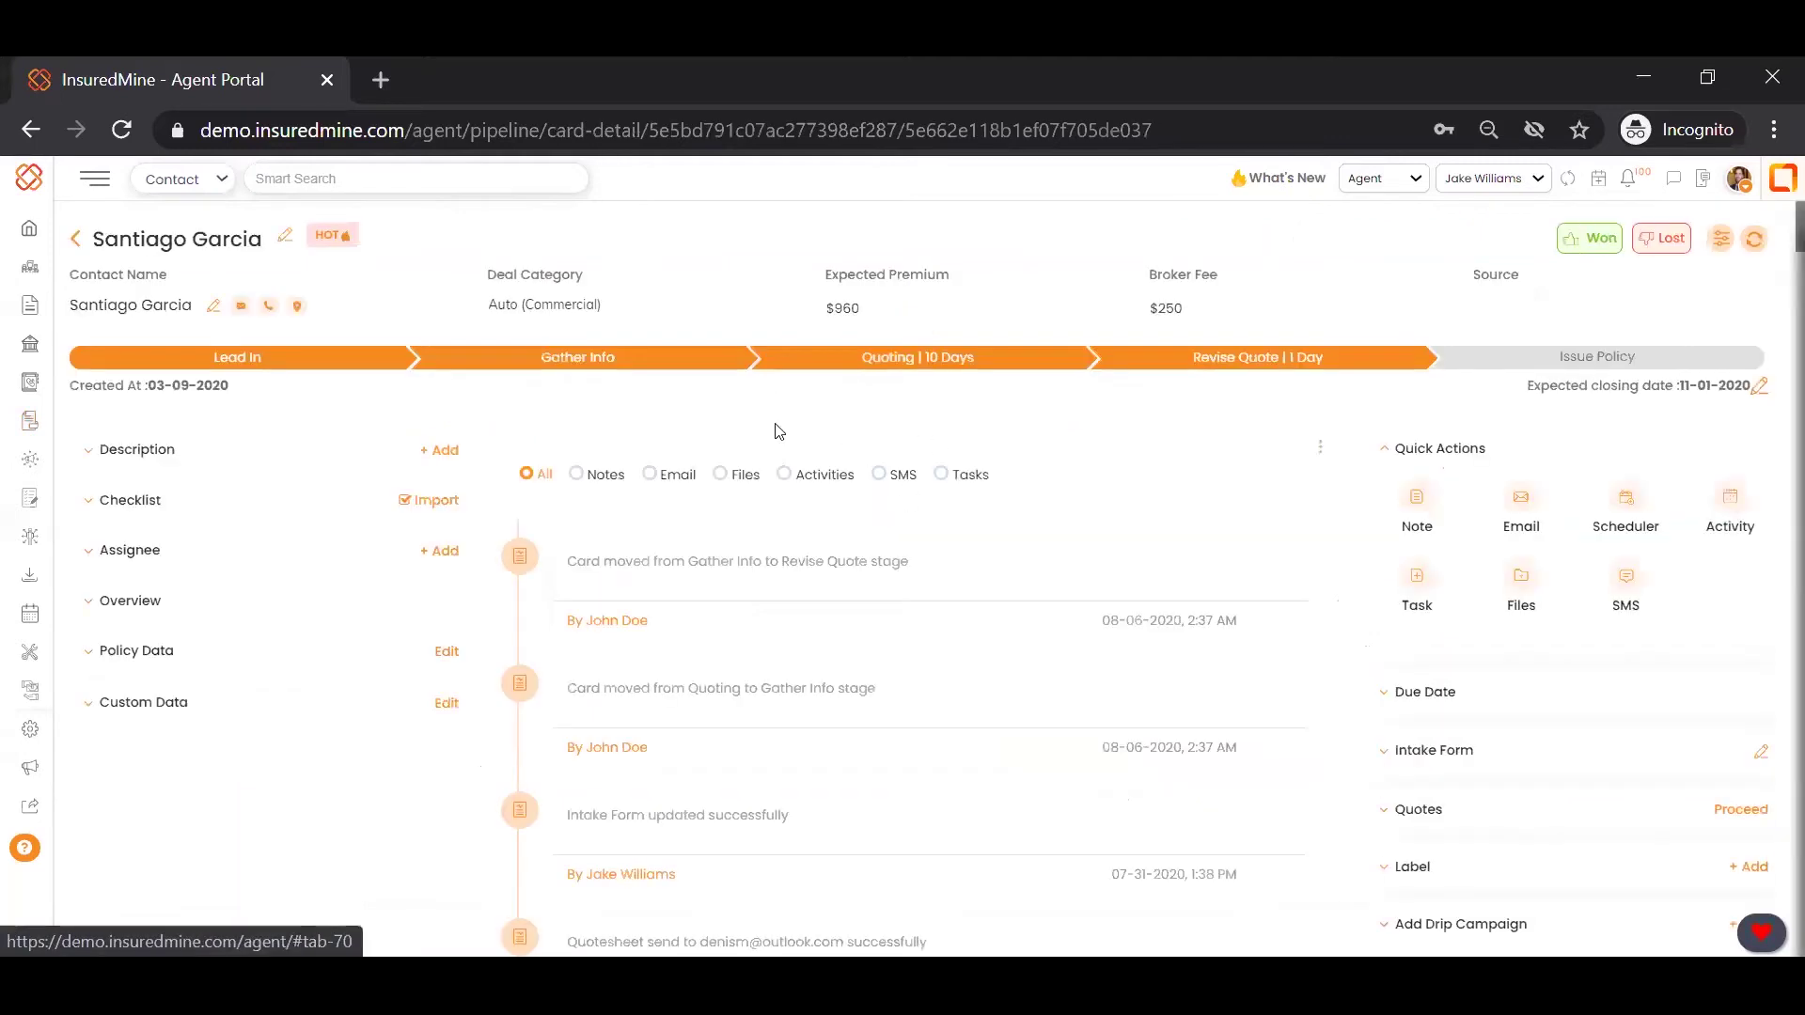
{"action": "scroll", "coordinate": [806, 494], "scroll_direction": "down", "scroll_amount": 1}
{"action": "scroll", "coordinate": [826, 559], "scroll_direction": "down", "scroll_amount": 2}
{"action": "scroll", "coordinate": [827, 564], "scroll_direction": "down", "scroll_amount": 2}
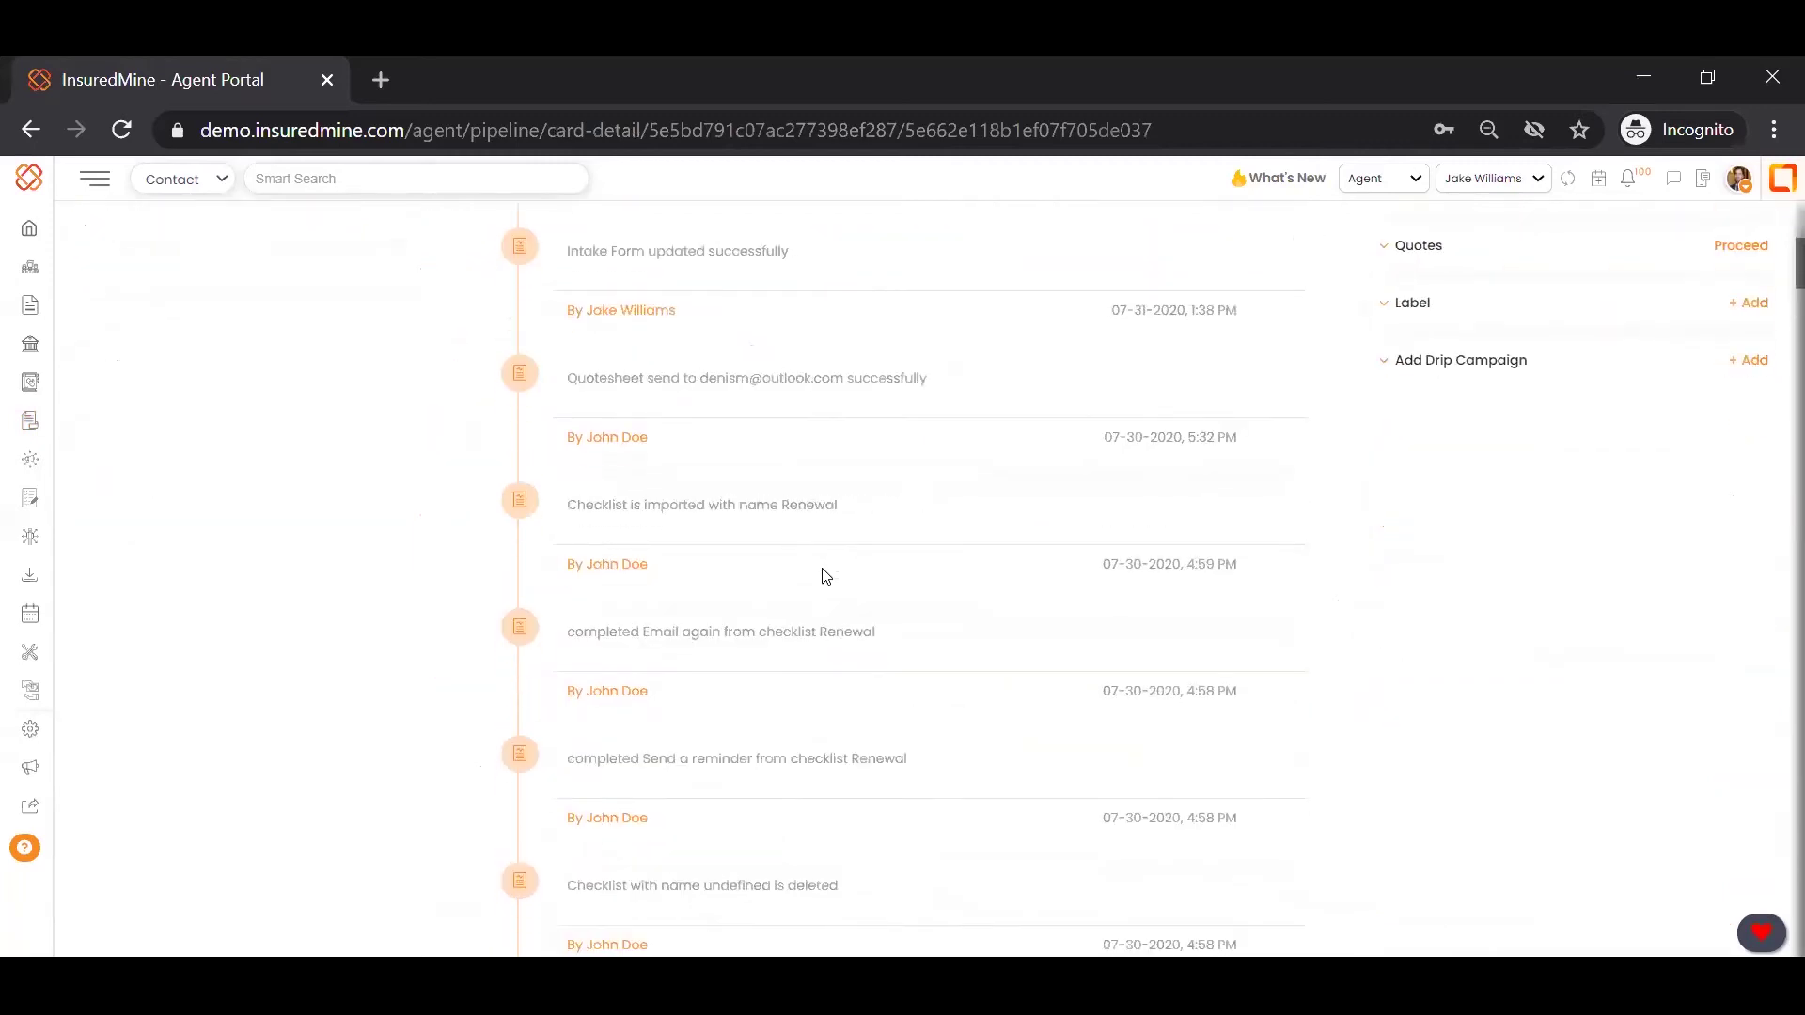
{"action": "scroll", "coordinate": [826, 576], "scroll_direction": "down", "scroll_amount": 3}
{"action": "scroll", "coordinate": [830, 576], "scroll_direction": "down", "scroll_amount": 2}
{"action": "scroll", "coordinate": [848, 571], "scroll_direction": "up", "scroll_amount": 8}
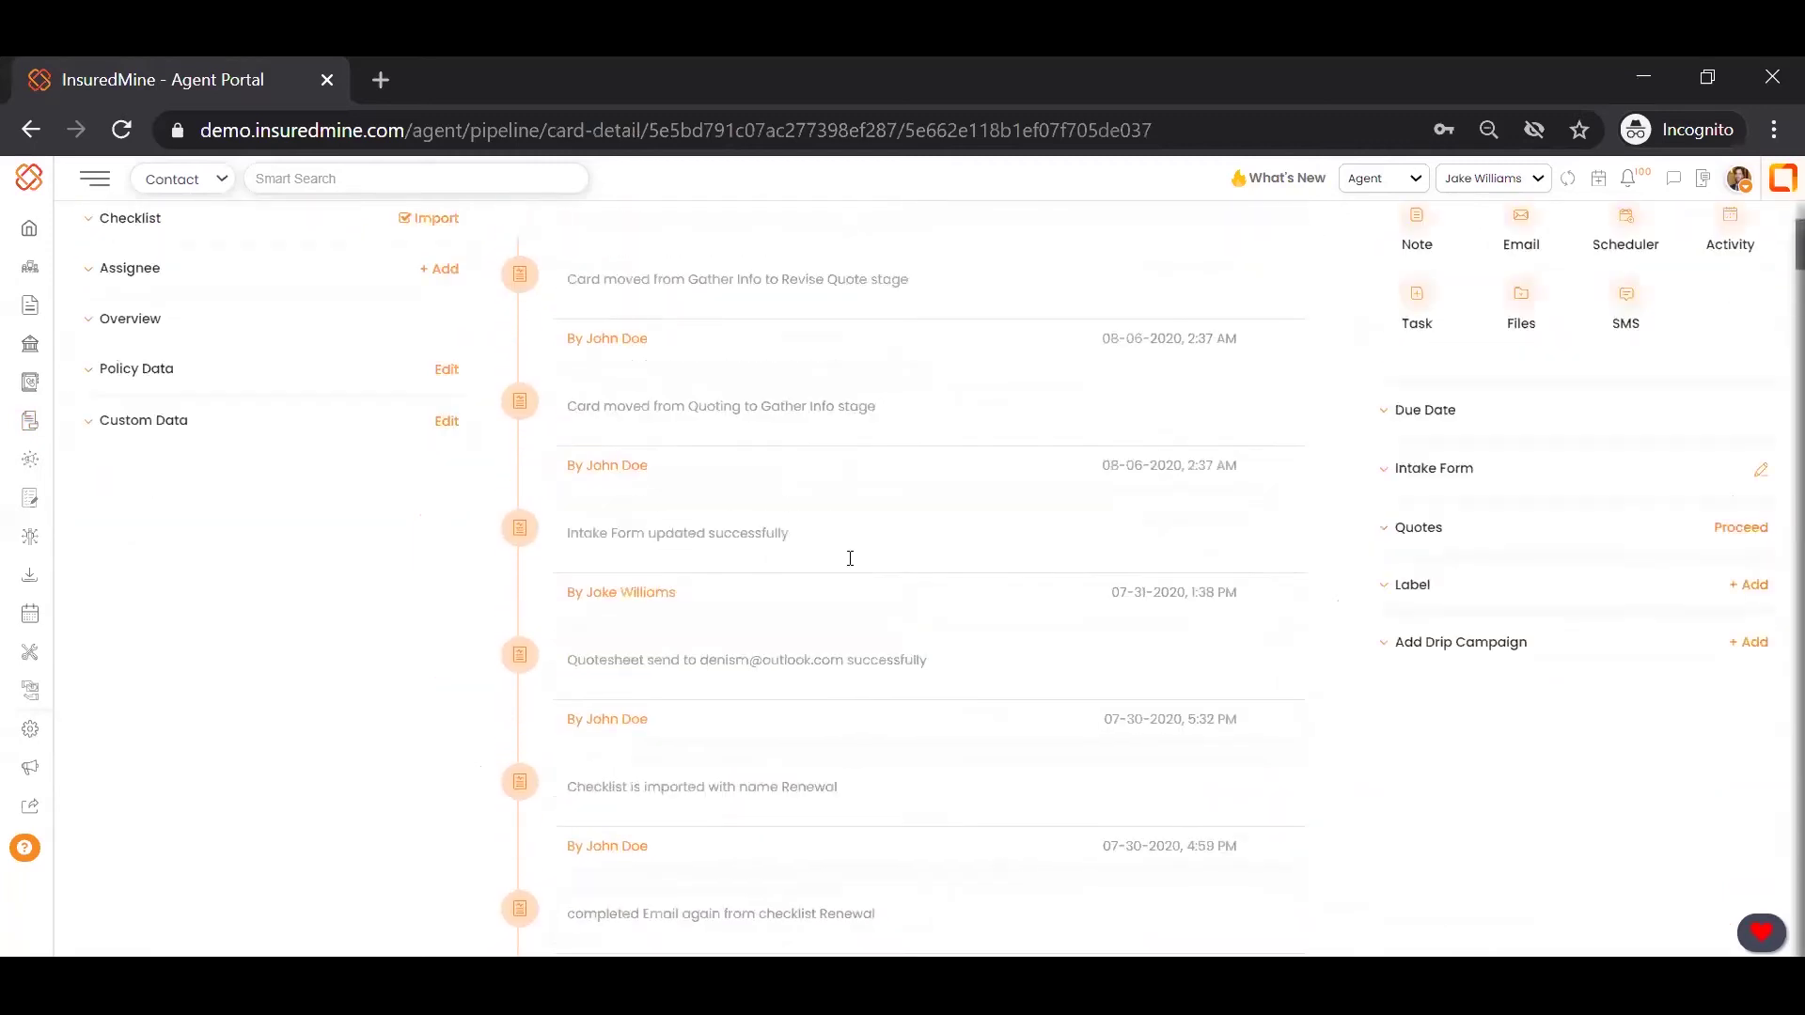
{"action": "scroll", "coordinate": [818, 529], "scroll_direction": "up", "scroll_amount": 2}
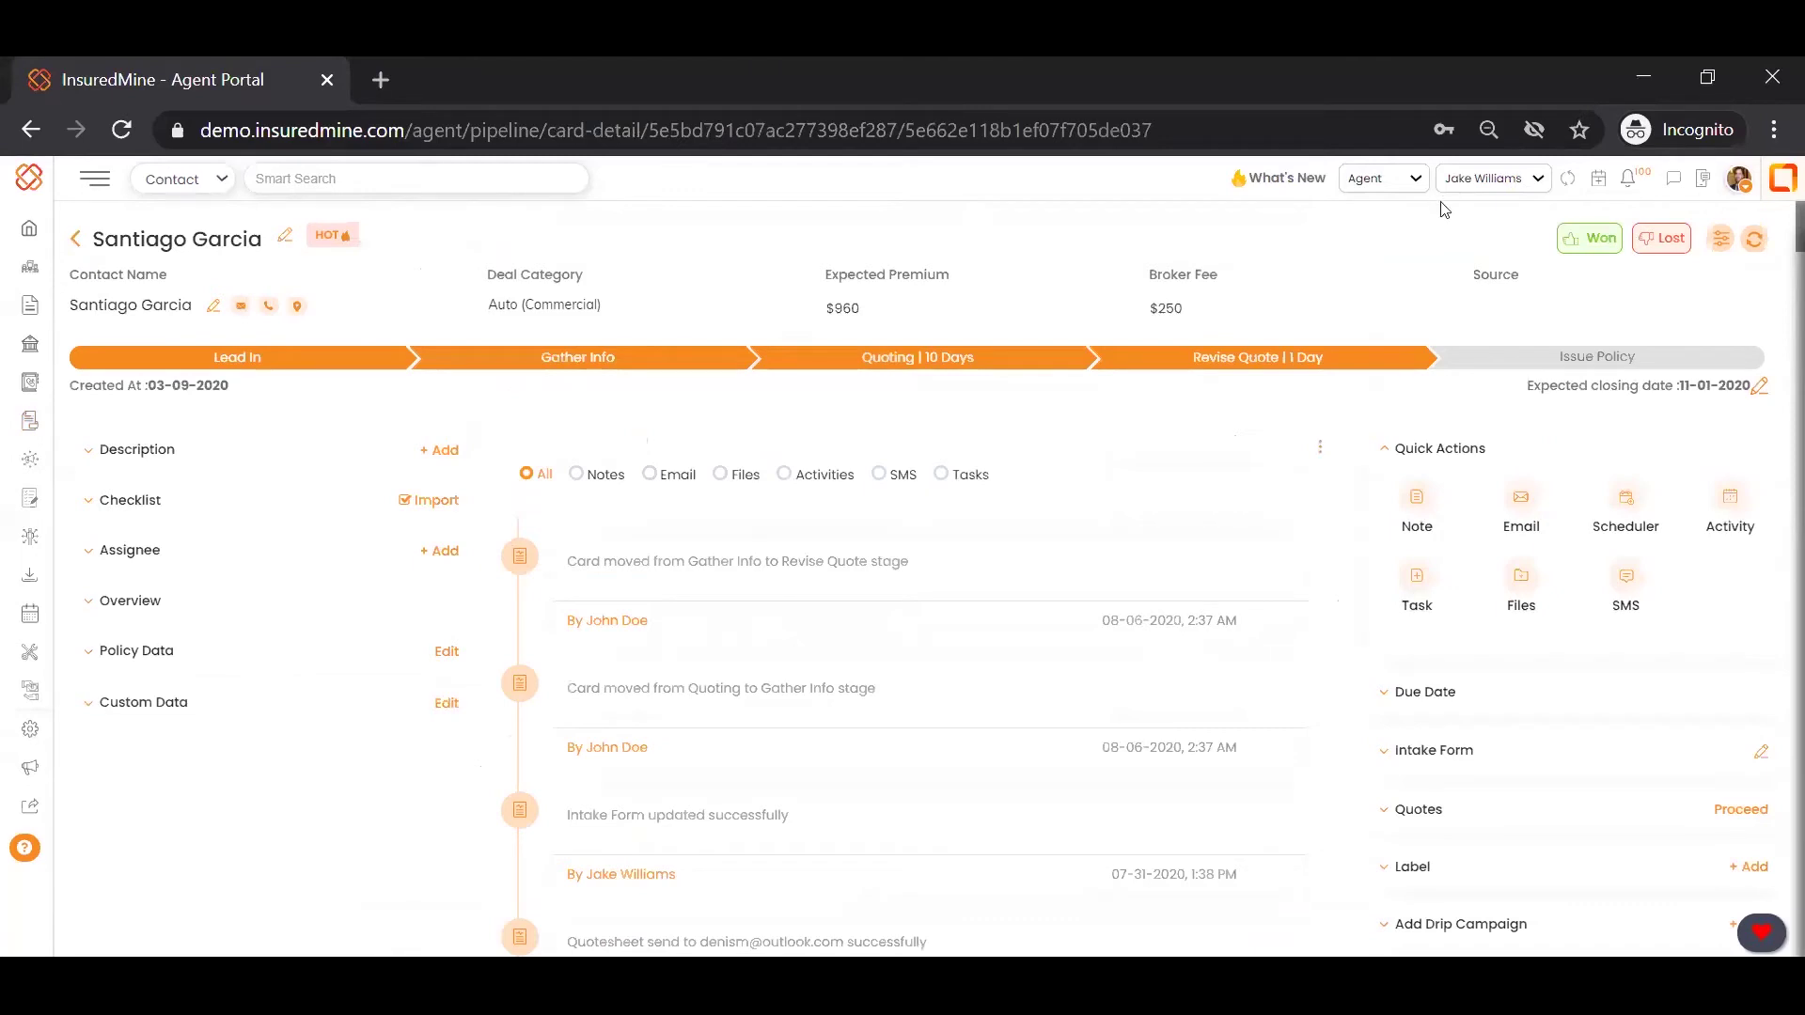
{"action": "left_click", "coordinate": [1628, 508]}
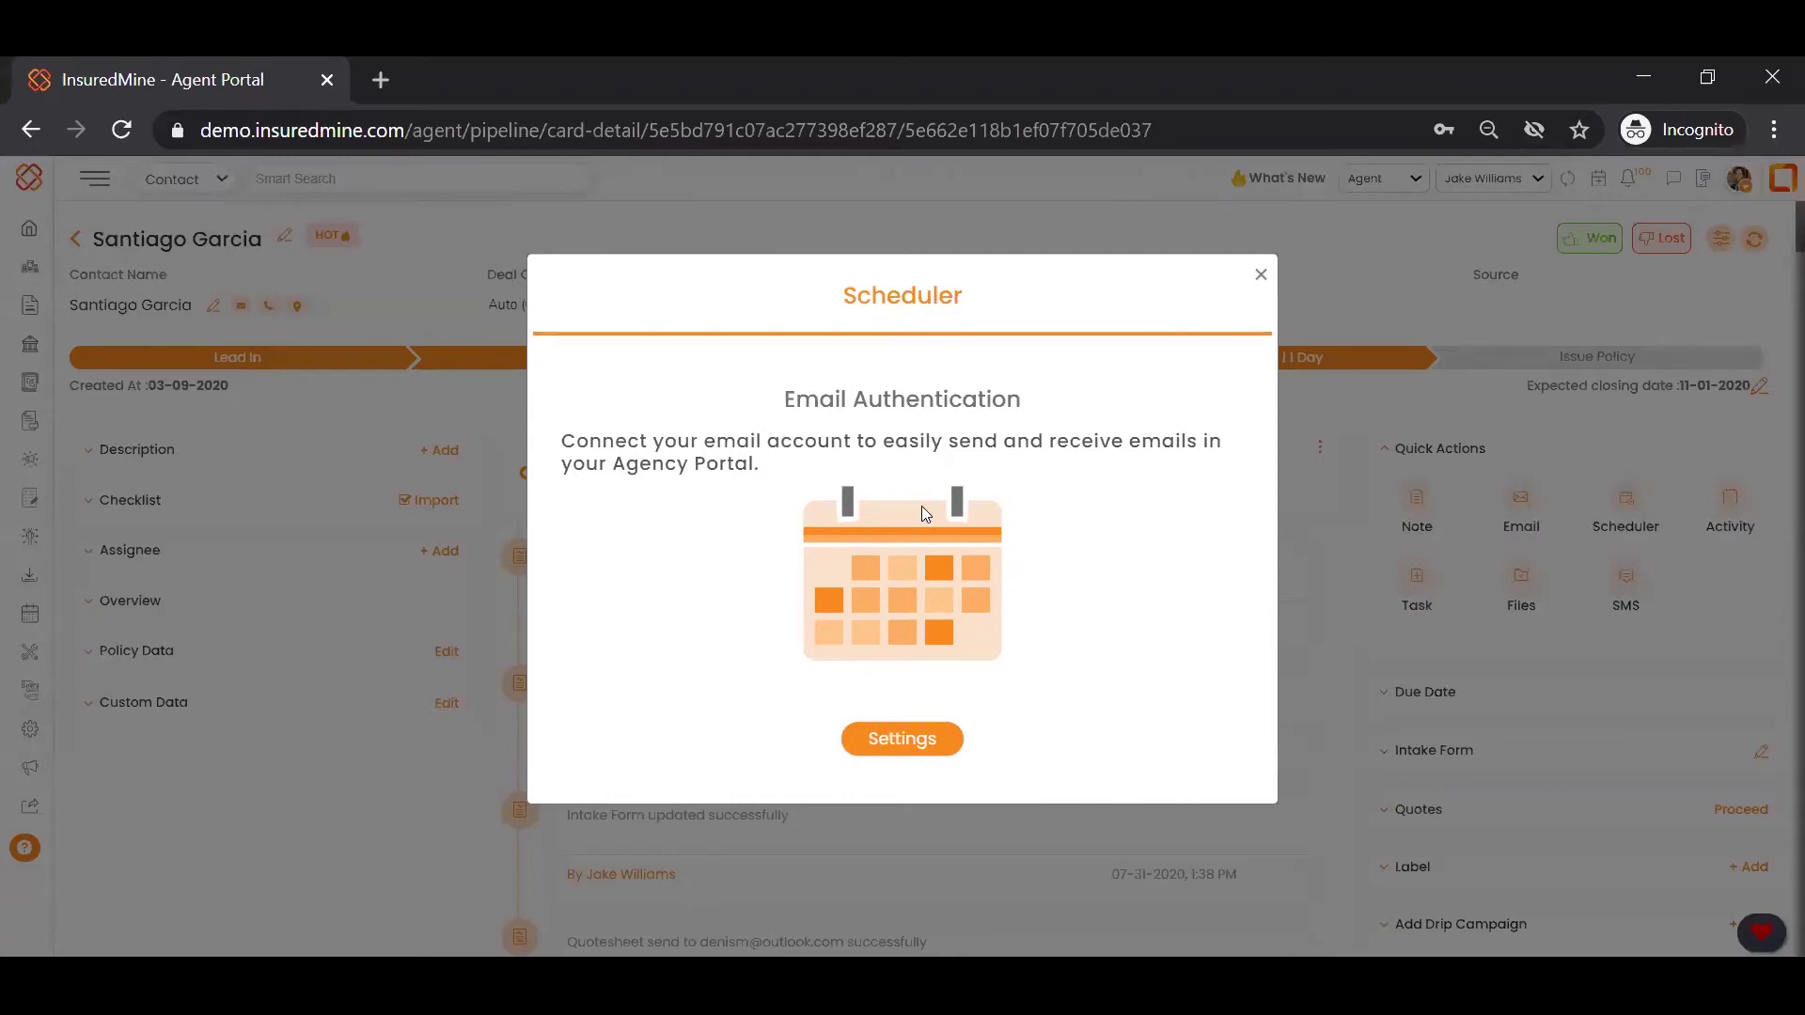
{"action": "left_click", "coordinate": [1261, 274]}
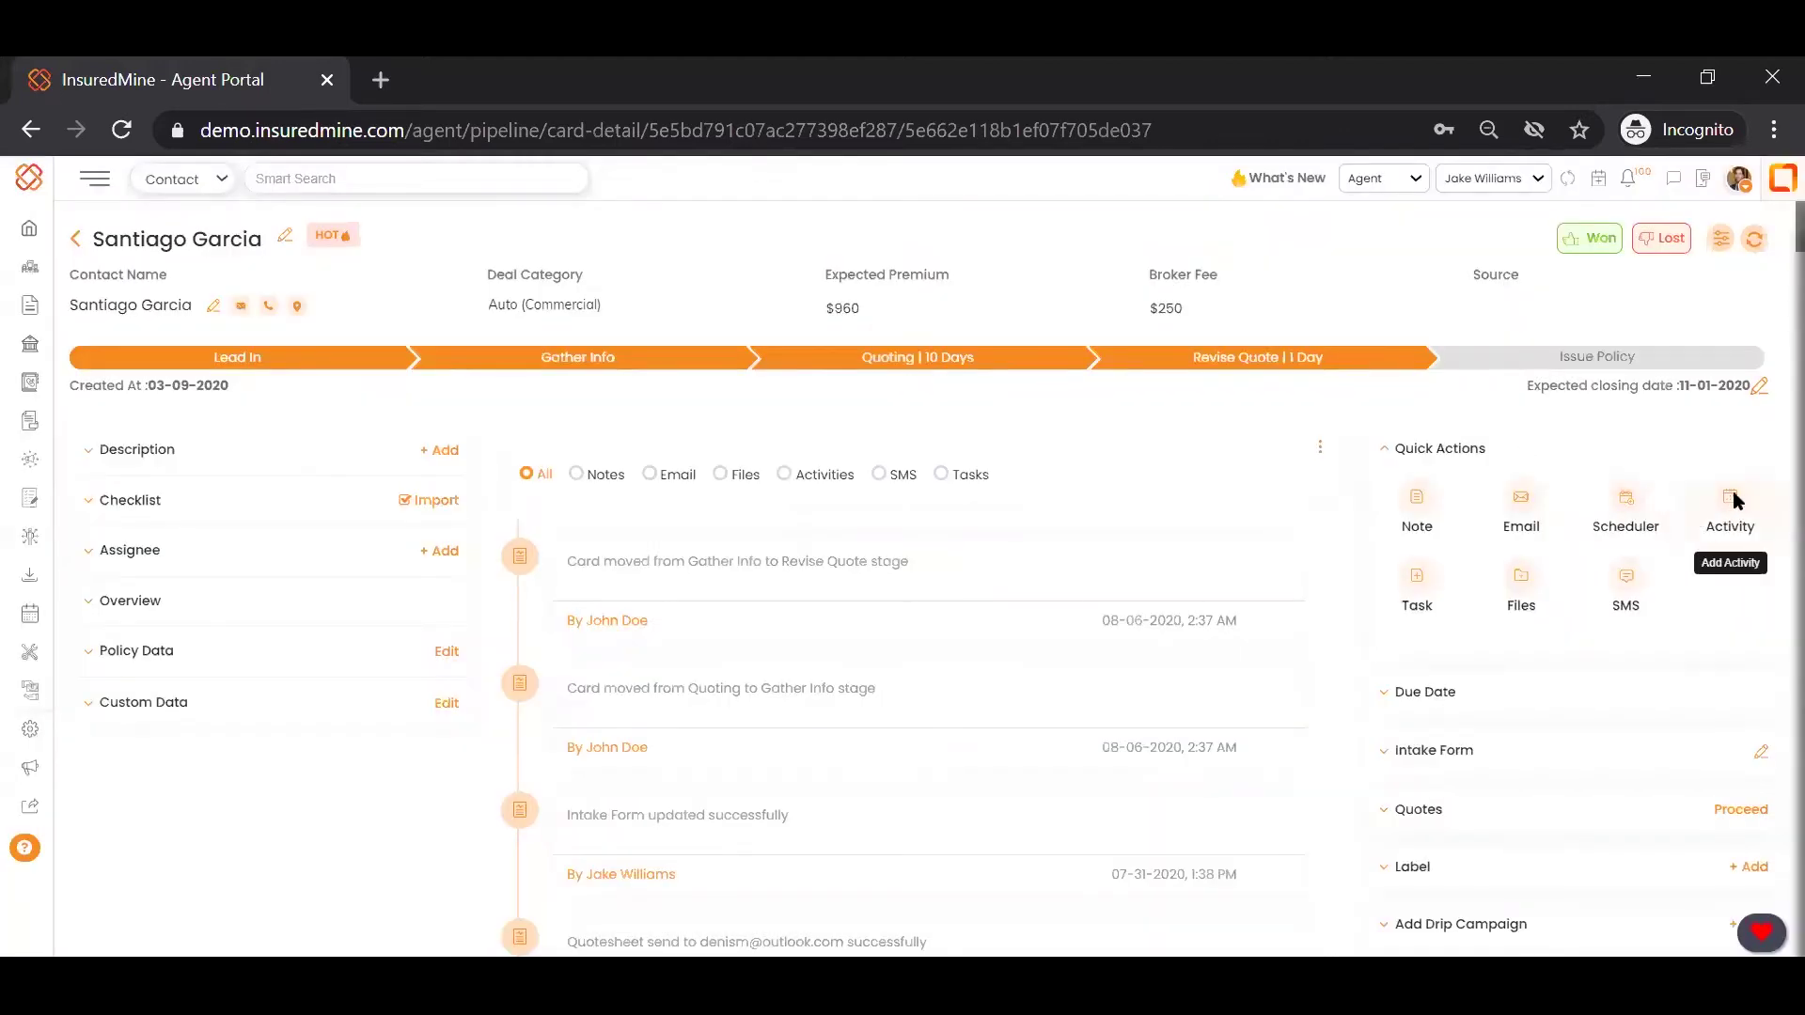
{"action": "left_click", "coordinate": [1731, 502]}
{"action": "left_click", "coordinate": [1787, 178]}
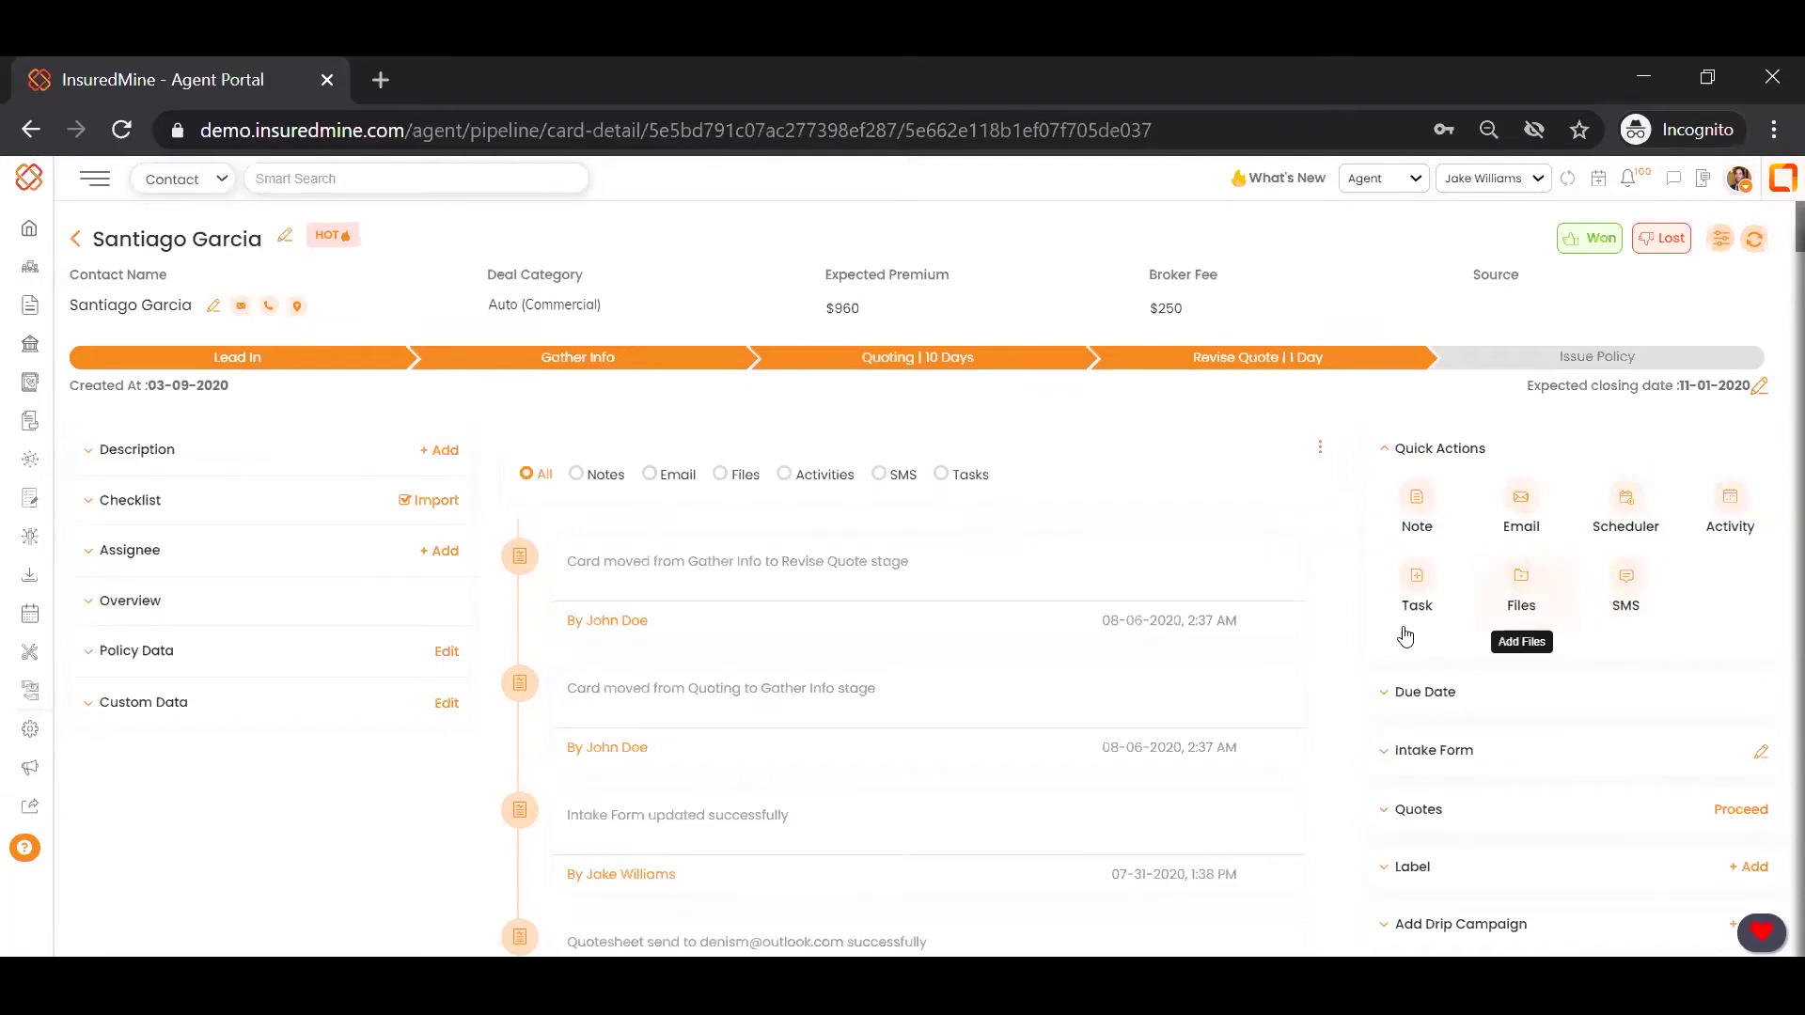
{"action": "left_click", "coordinate": [1387, 755]}
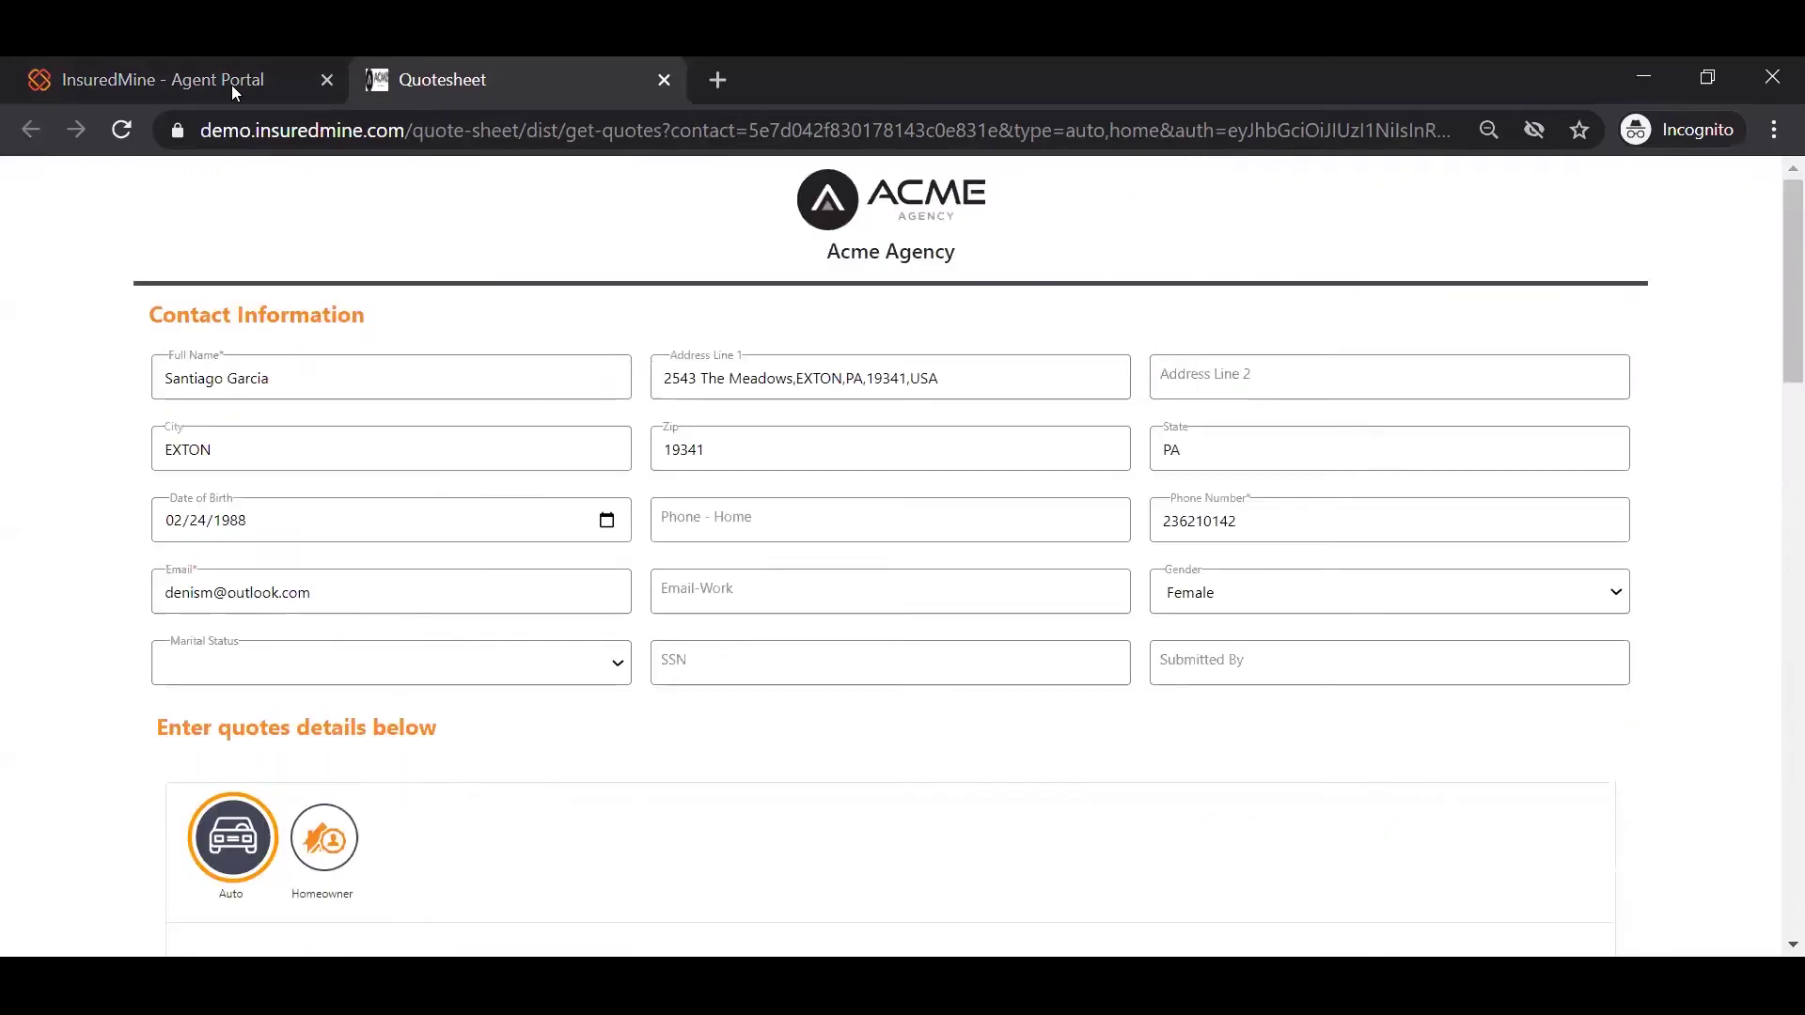
{"action": "left_click", "coordinate": [224, 77]}
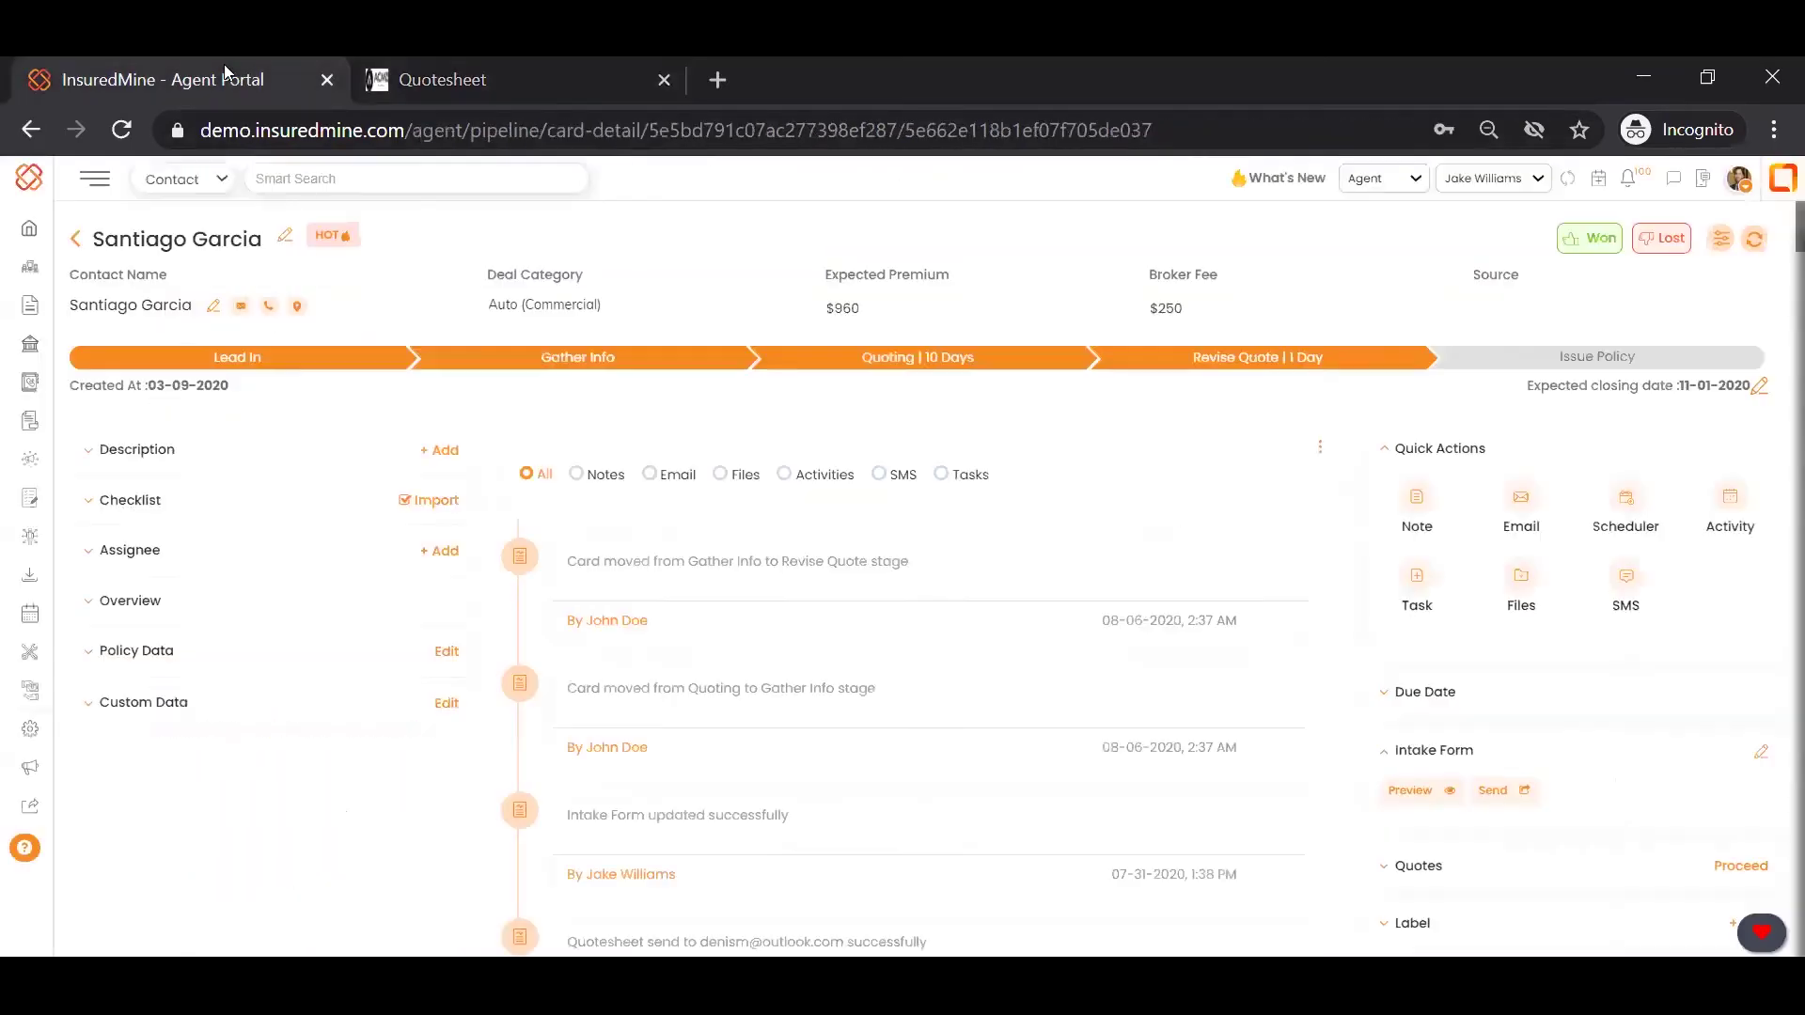
{"action": "left_click", "coordinate": [1760, 759]}
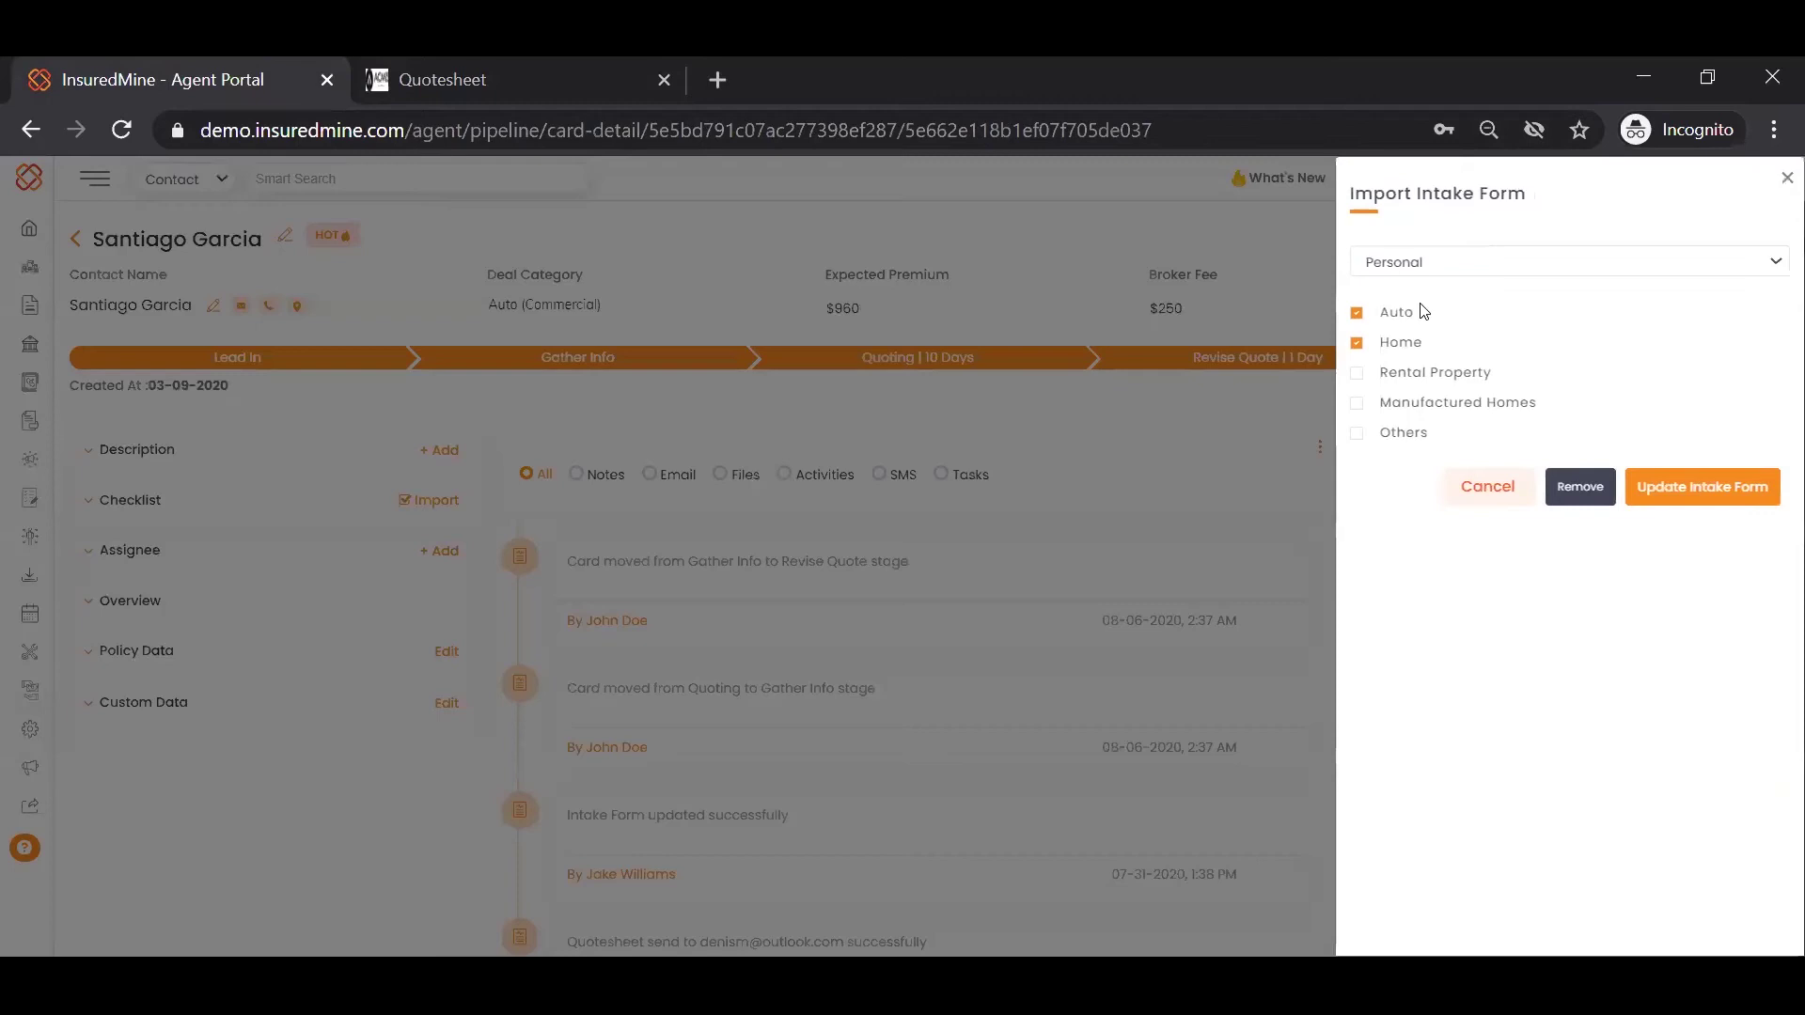
{"action": "left_click", "coordinate": [1410, 265]}
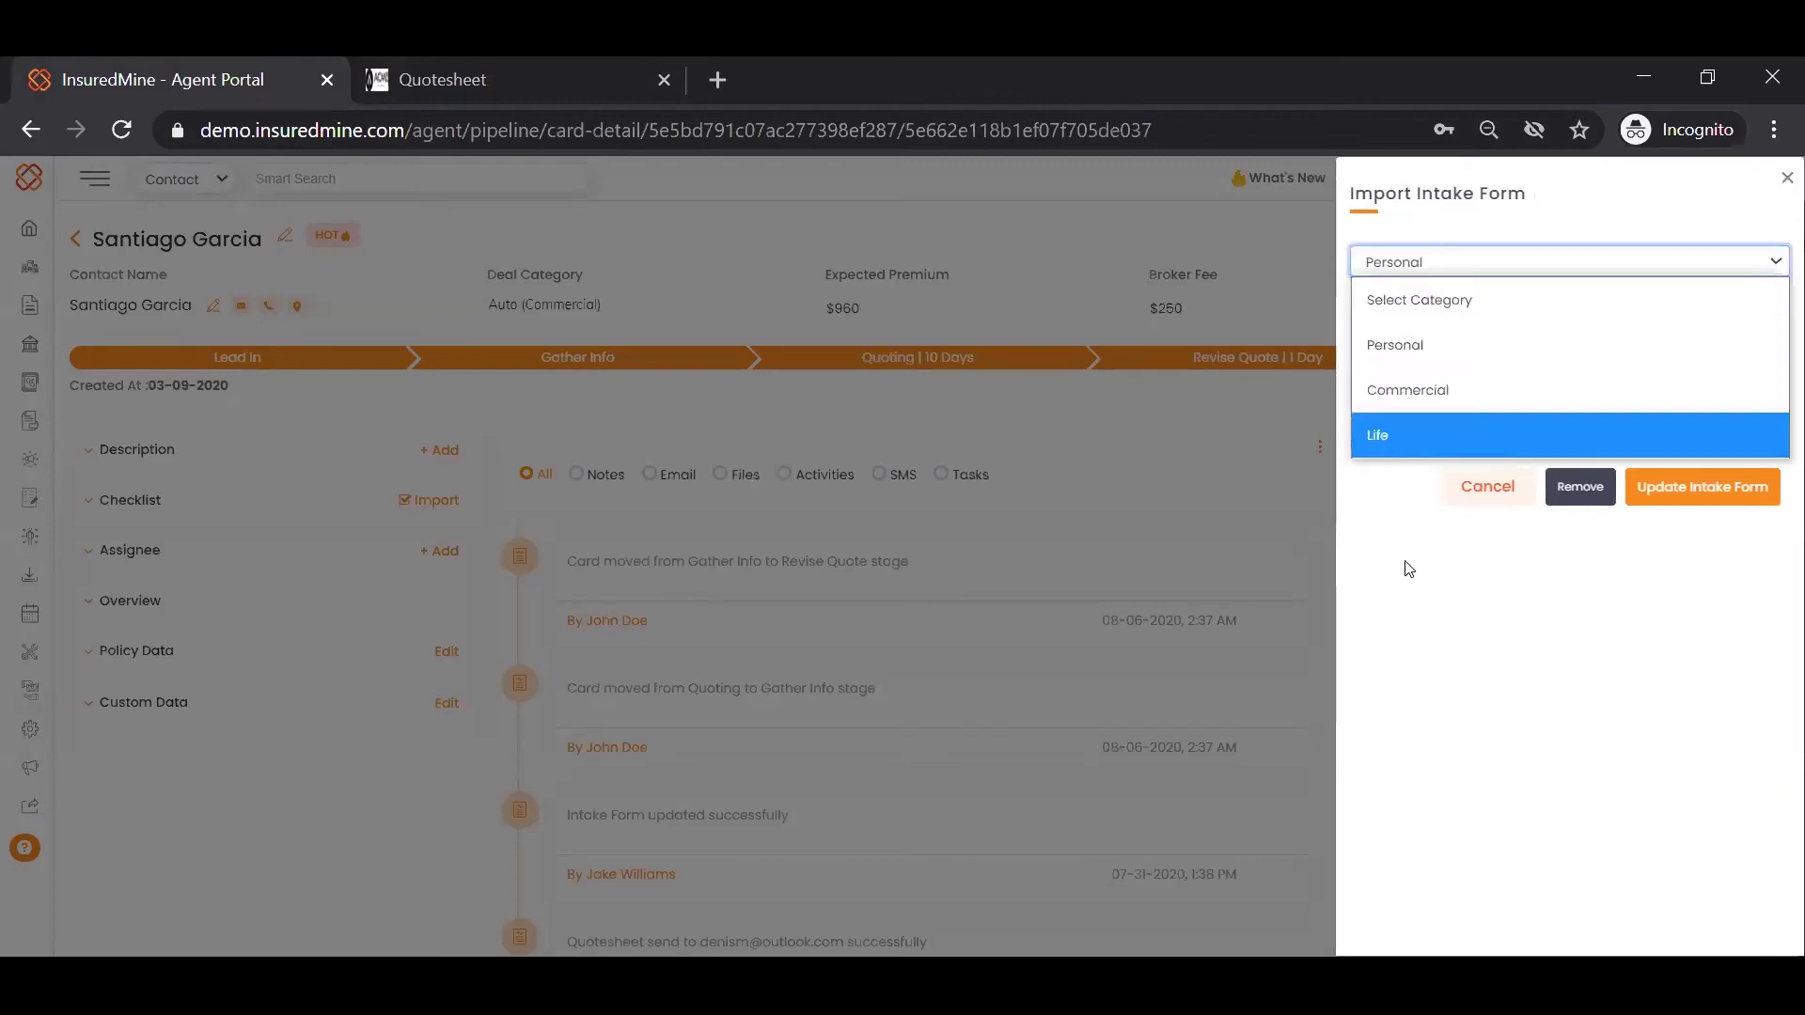
{"action": "left_click", "coordinate": [1785, 179]}
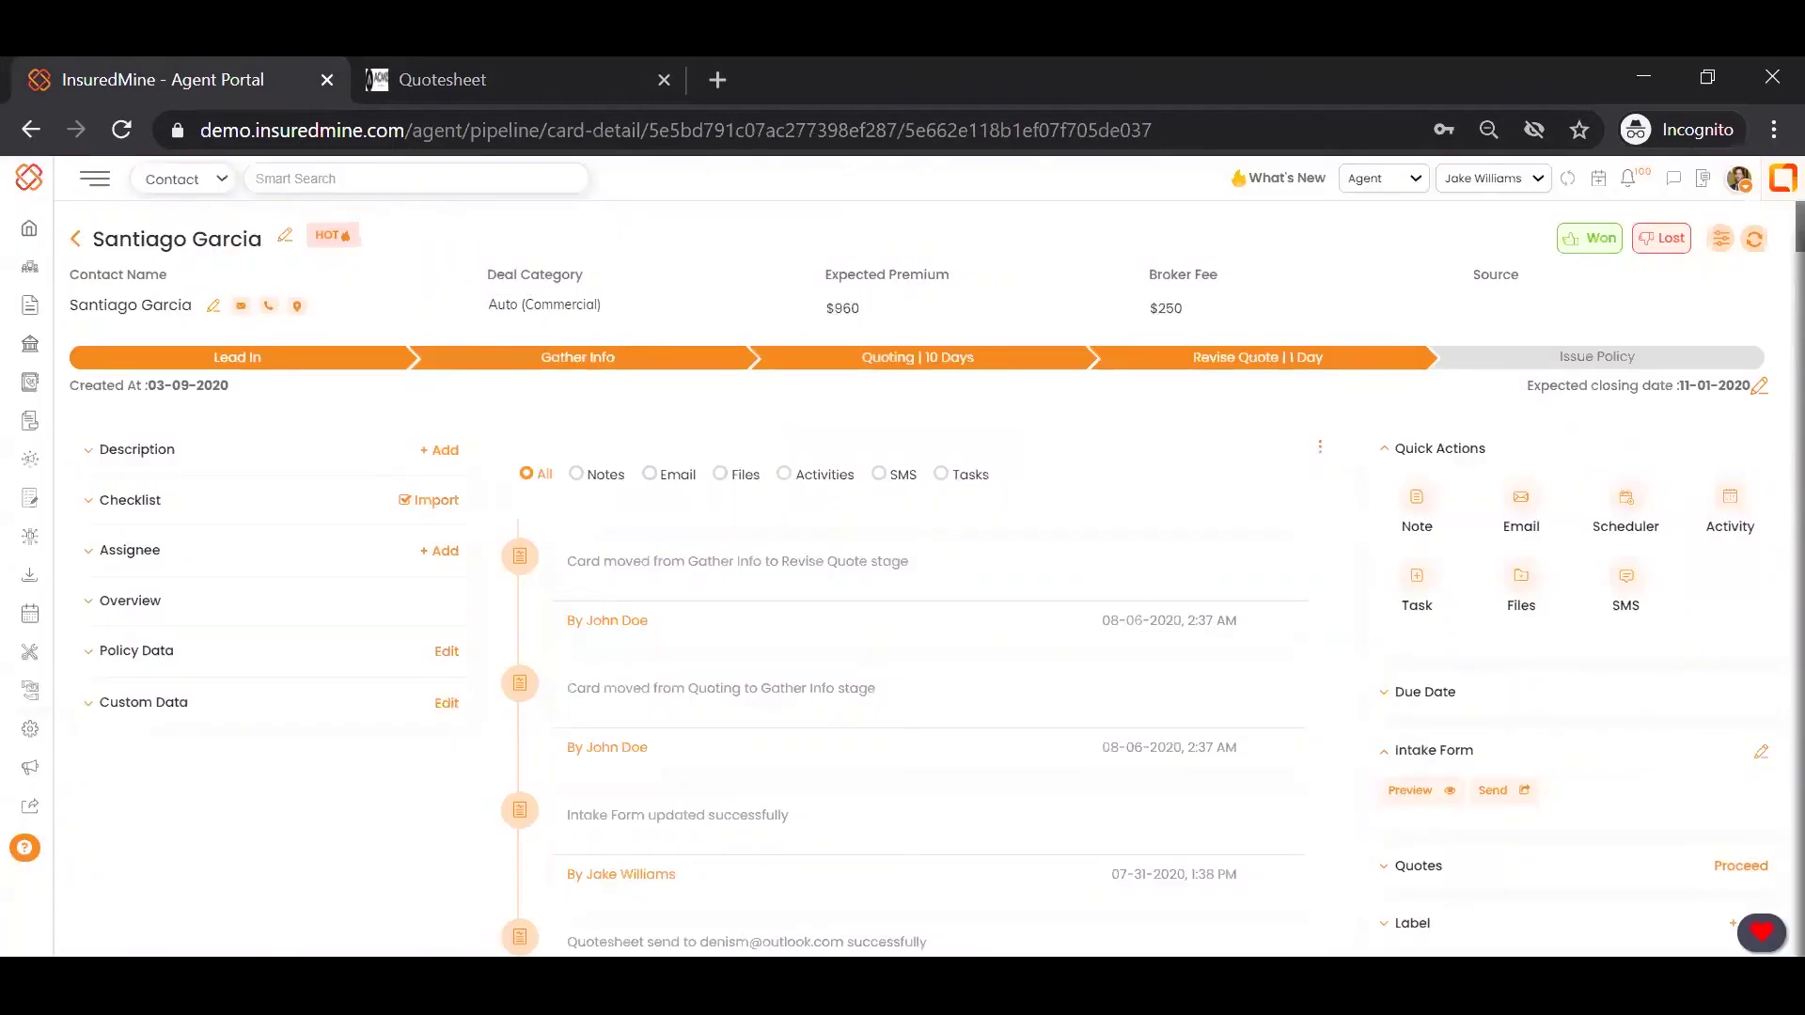
{"action": "mouse_move", "coordinate": [29, 462]}
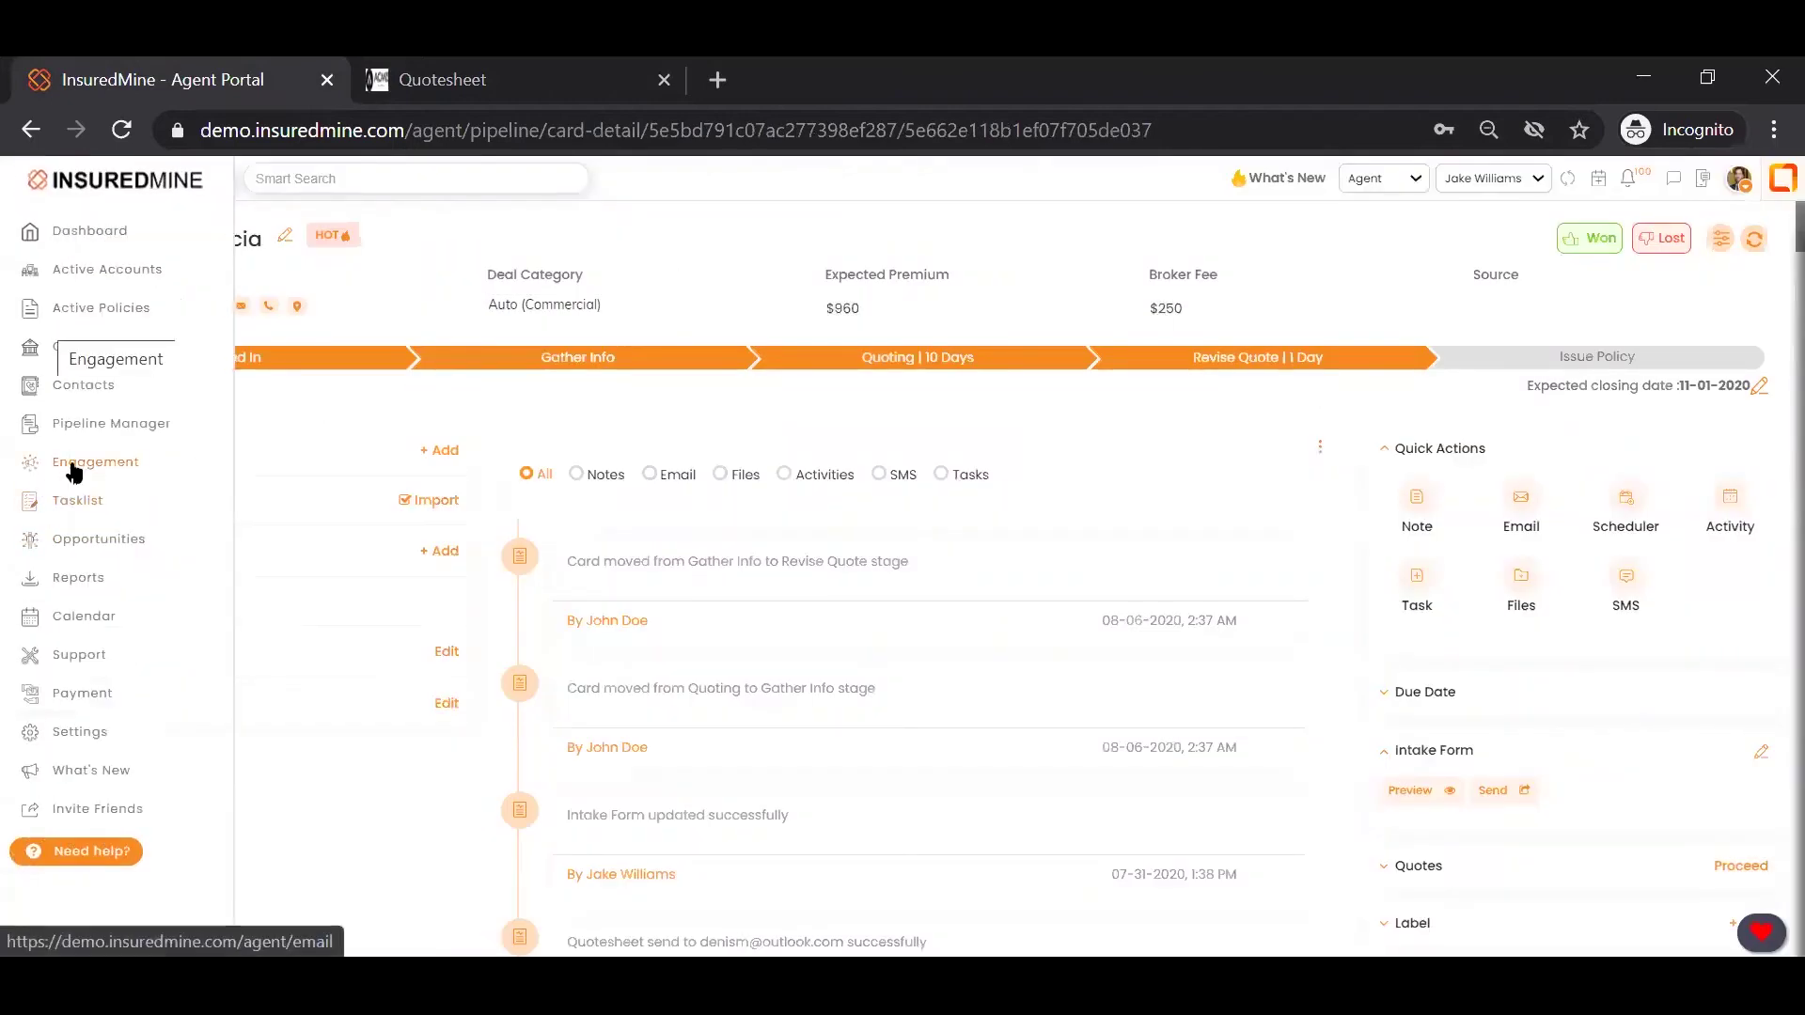
Step: From Engagement, briefly start a contact list, then open the Email Templates library
{"action": "left_click", "coordinate": [74, 471]}
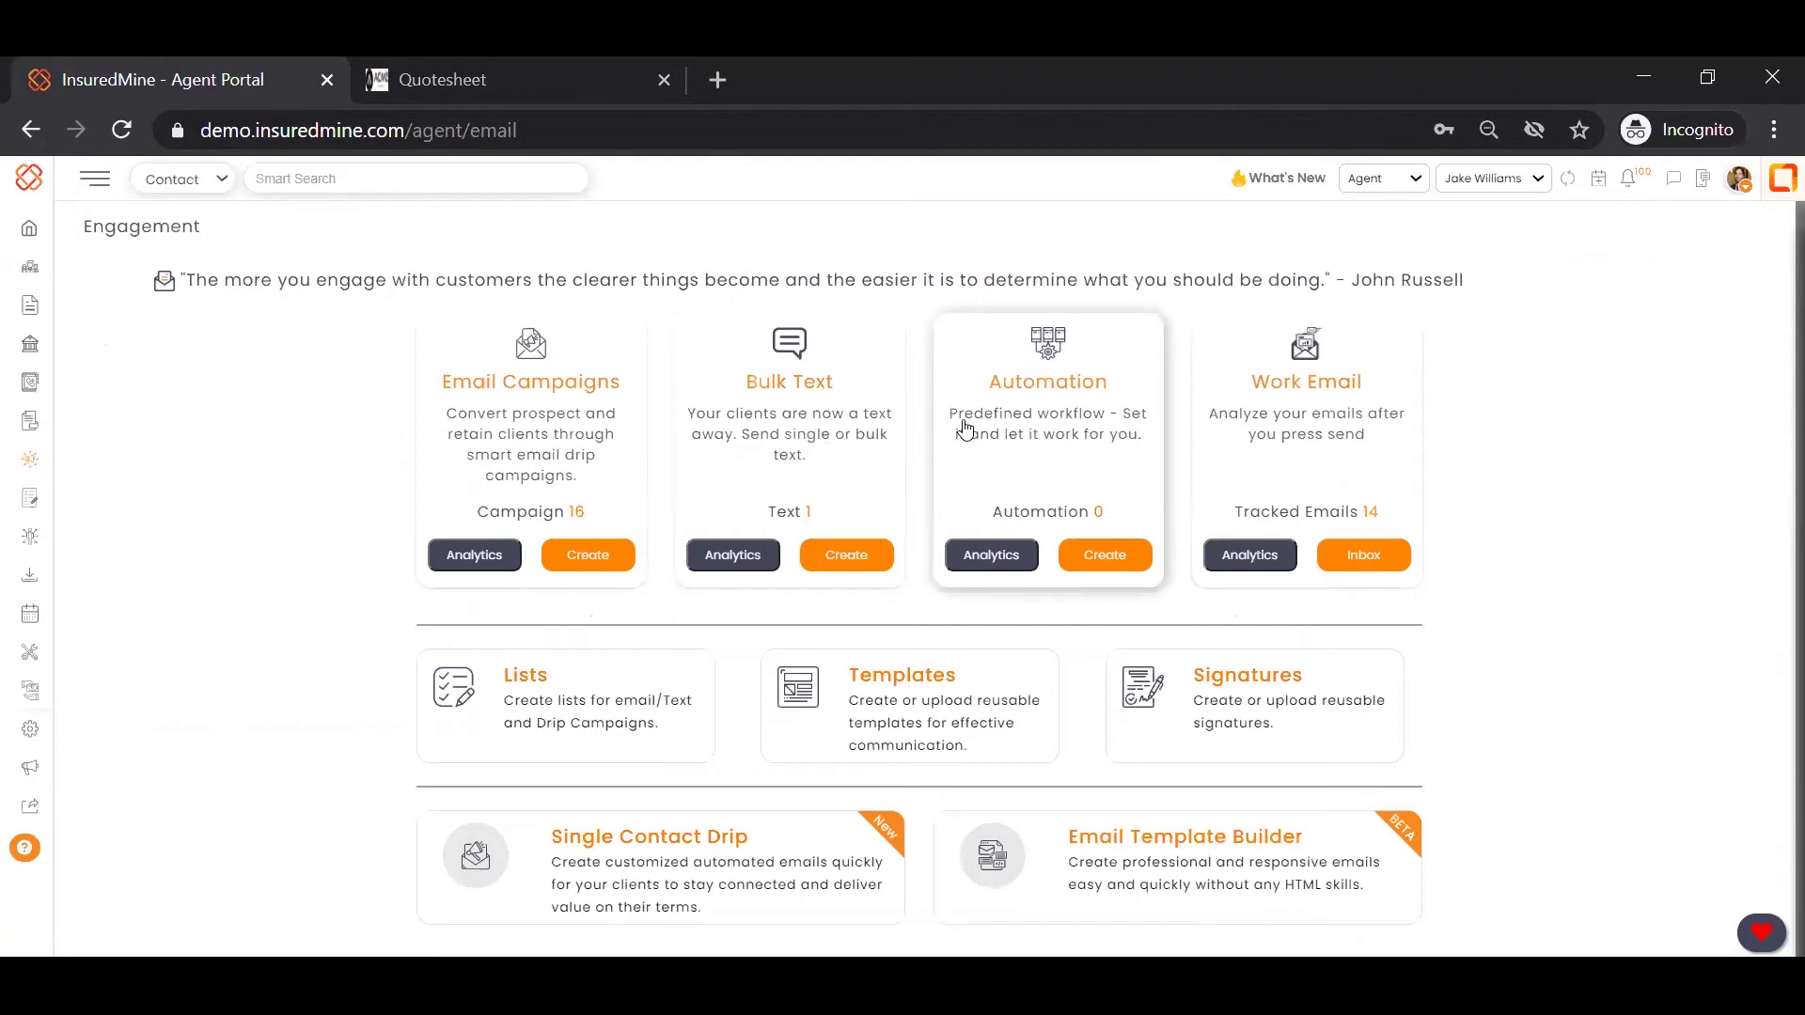
{"action": "left_click", "coordinate": [524, 680]}
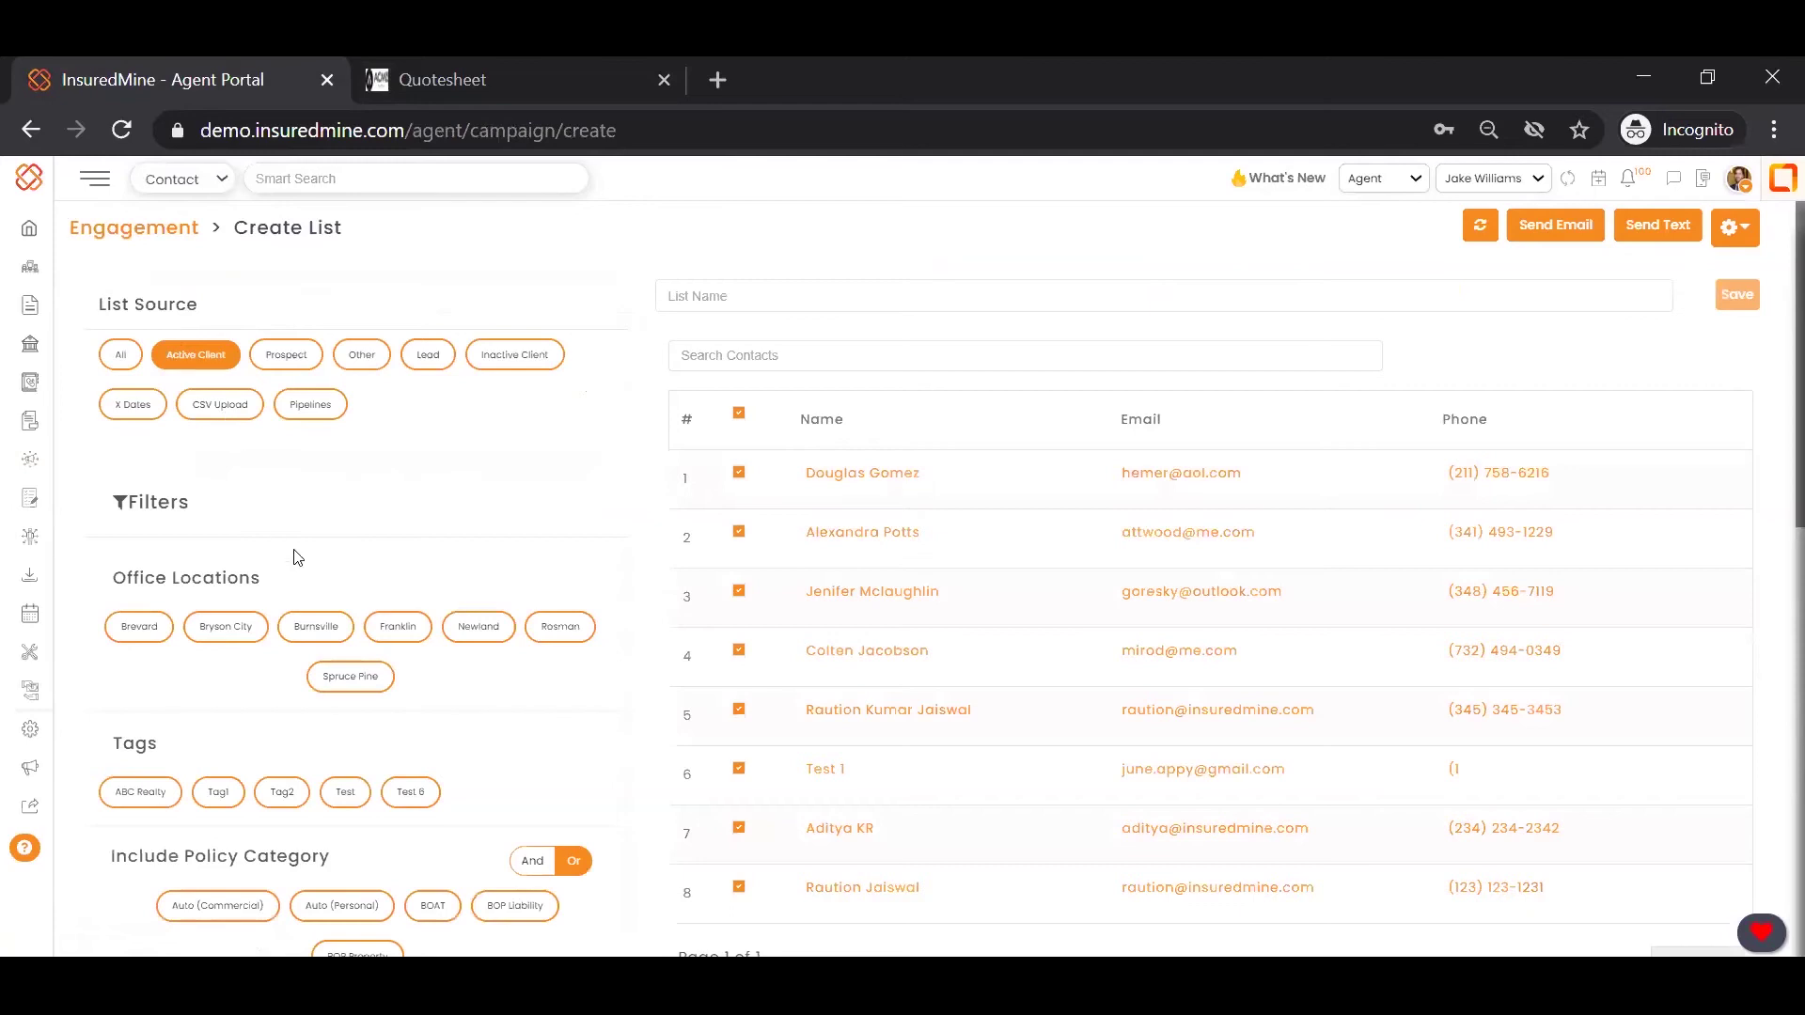
{"action": "scroll", "coordinate": [339, 701], "scroll_direction": "down", "scroll_amount": 2}
{"action": "scroll", "coordinate": [341, 713], "scroll_direction": "down", "scroll_amount": 2}
{"action": "scroll", "coordinate": [342, 719], "scroll_direction": "down", "scroll_amount": 2}
{"action": "scroll", "coordinate": [363, 726], "scroll_direction": "up", "scroll_amount": 1}
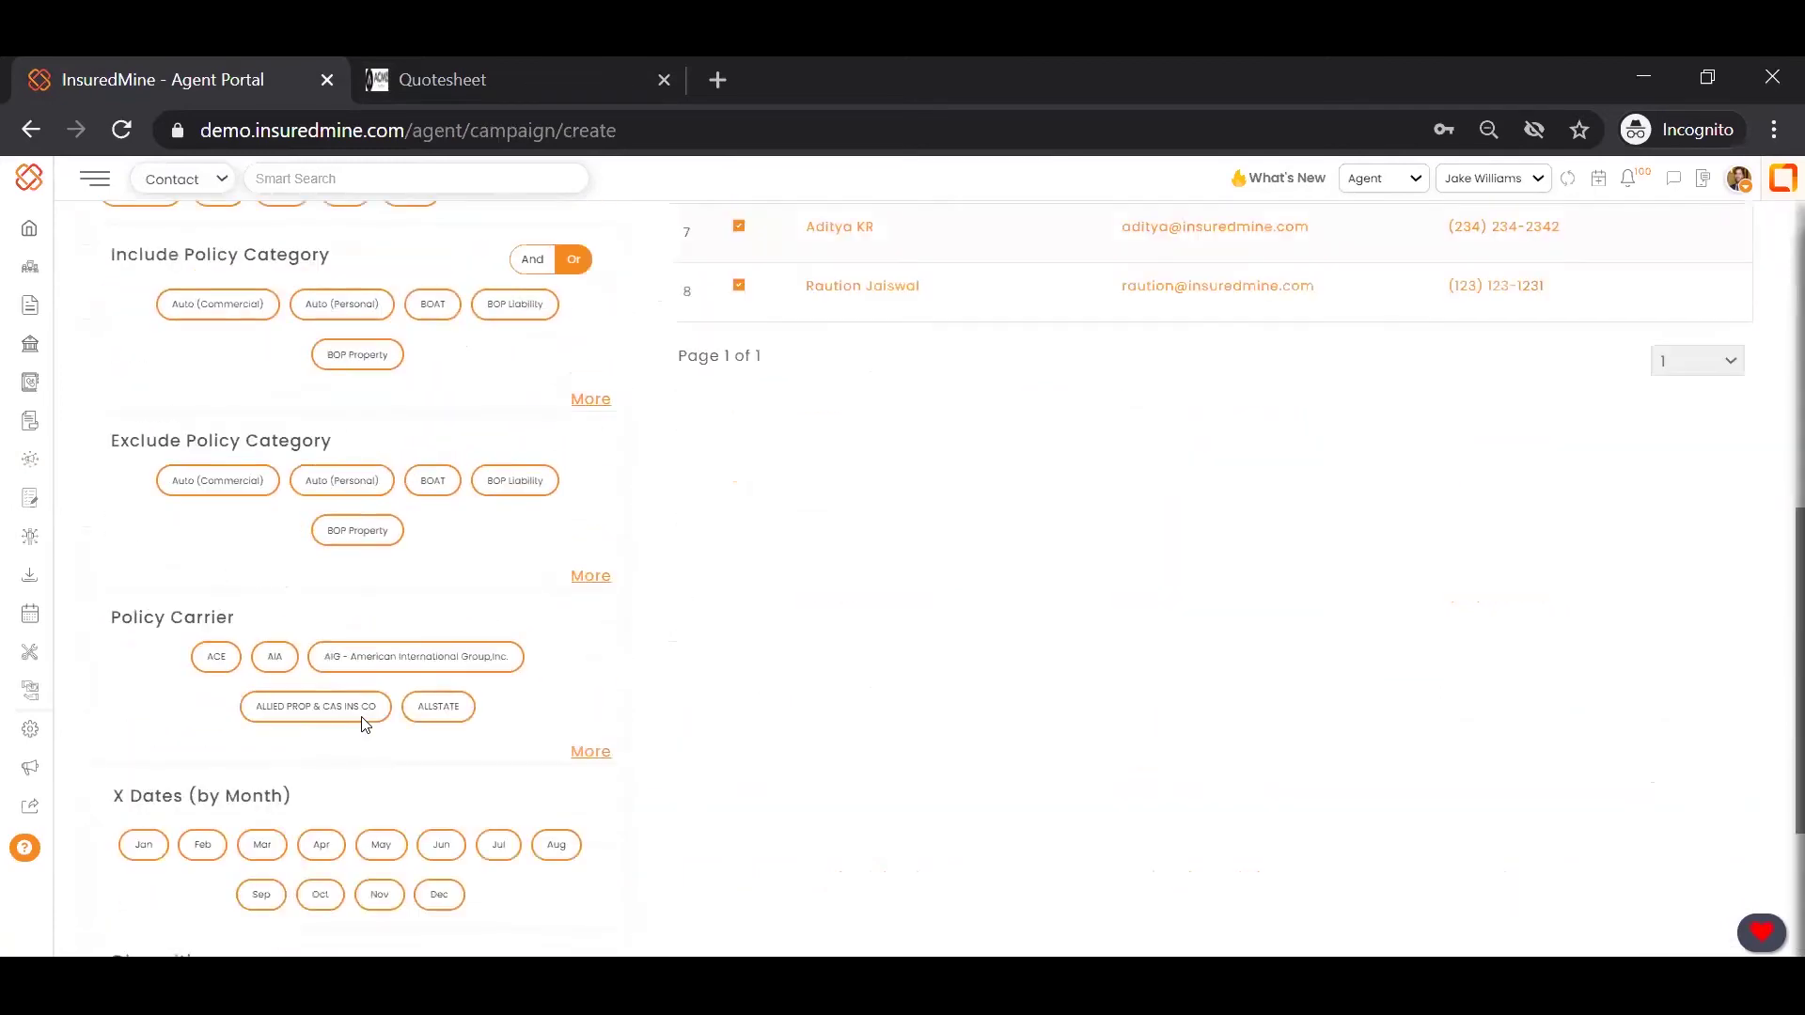
{"action": "scroll", "coordinate": [283, 677], "scroll_direction": "up", "scroll_amount": 5}
{"action": "mouse_move", "coordinate": [28, 461]}
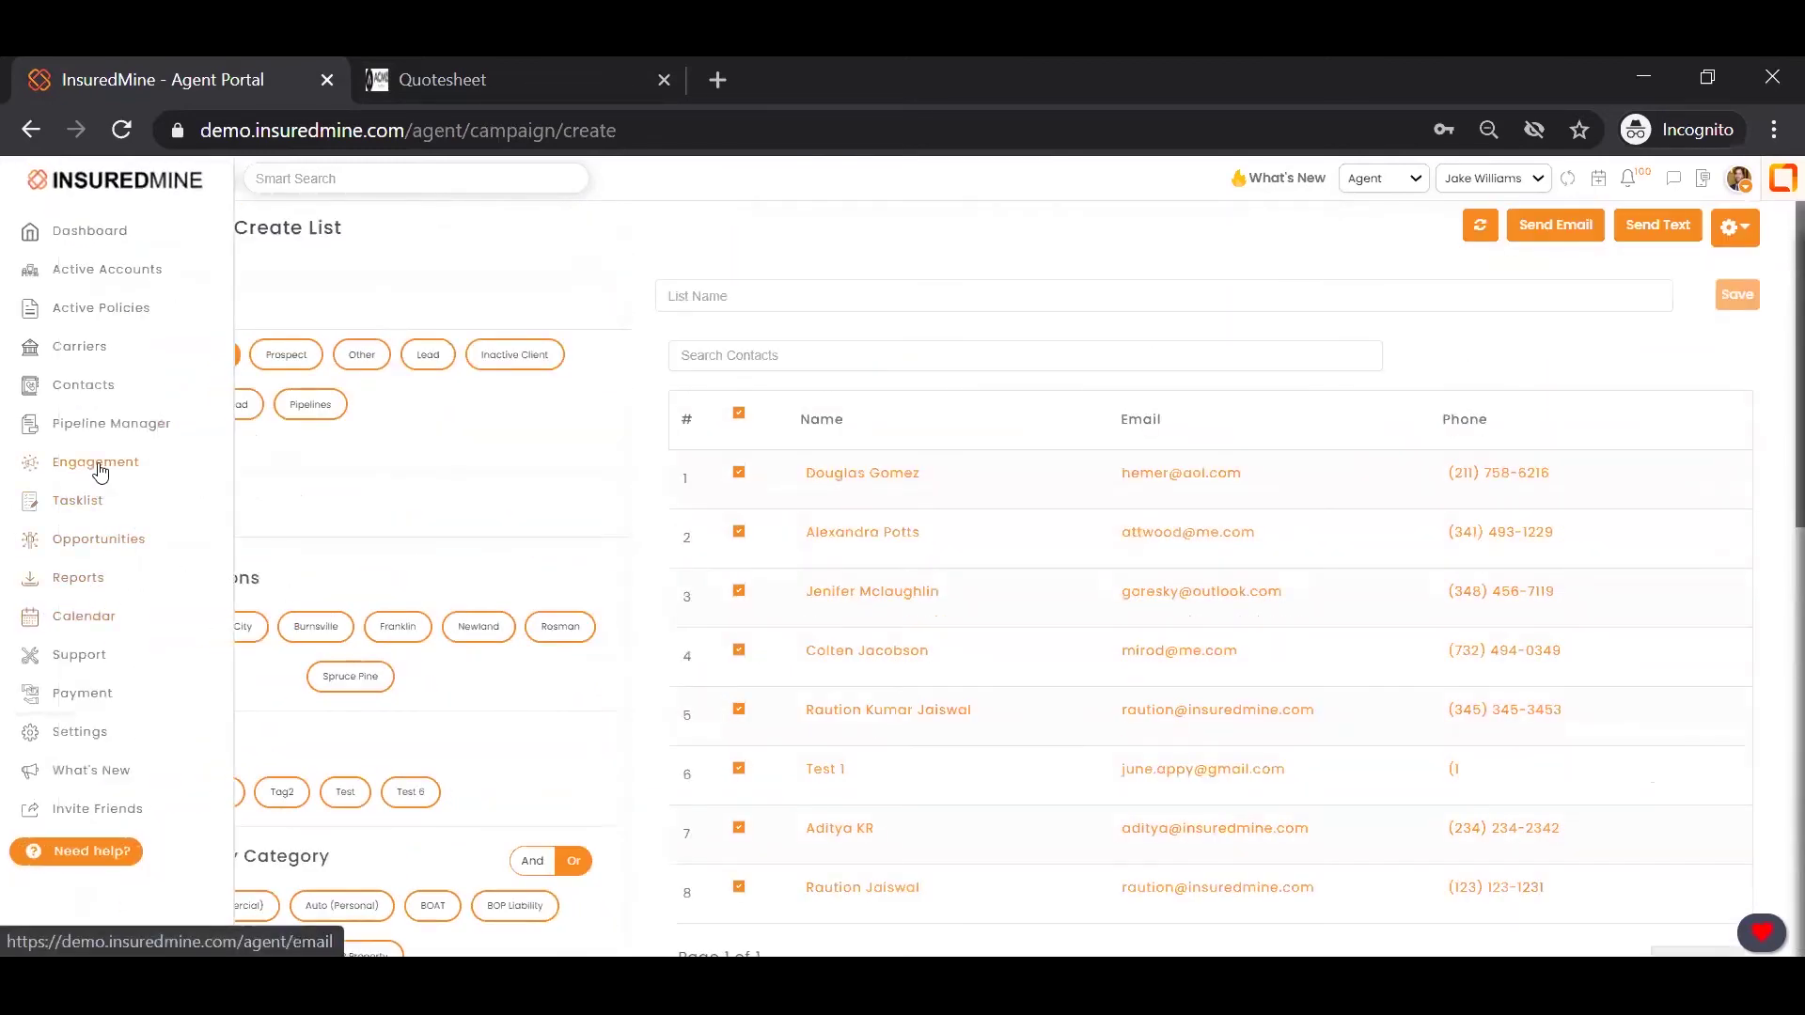
{"action": "left_click", "coordinate": [97, 460]}
{"action": "left_click", "coordinate": [924, 686]}
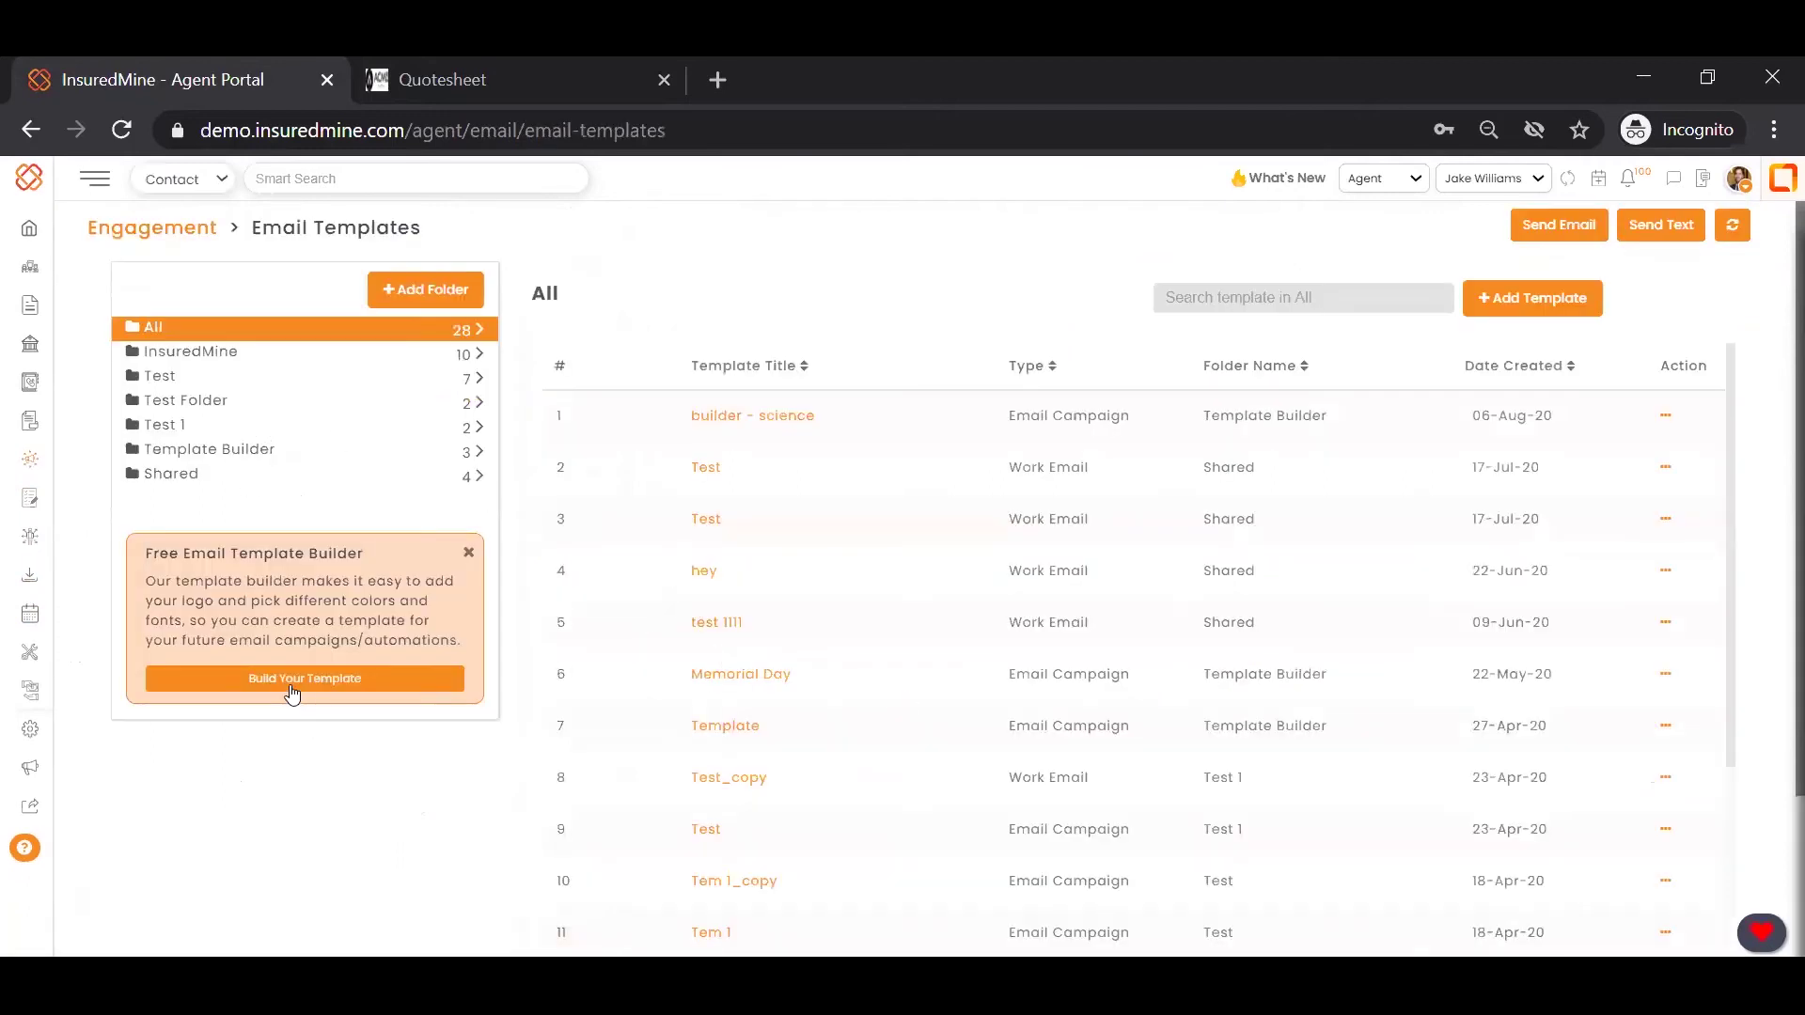
{"action": "scroll", "coordinate": [832, 452], "scroll_direction": "down", "scroll_amount": 2}
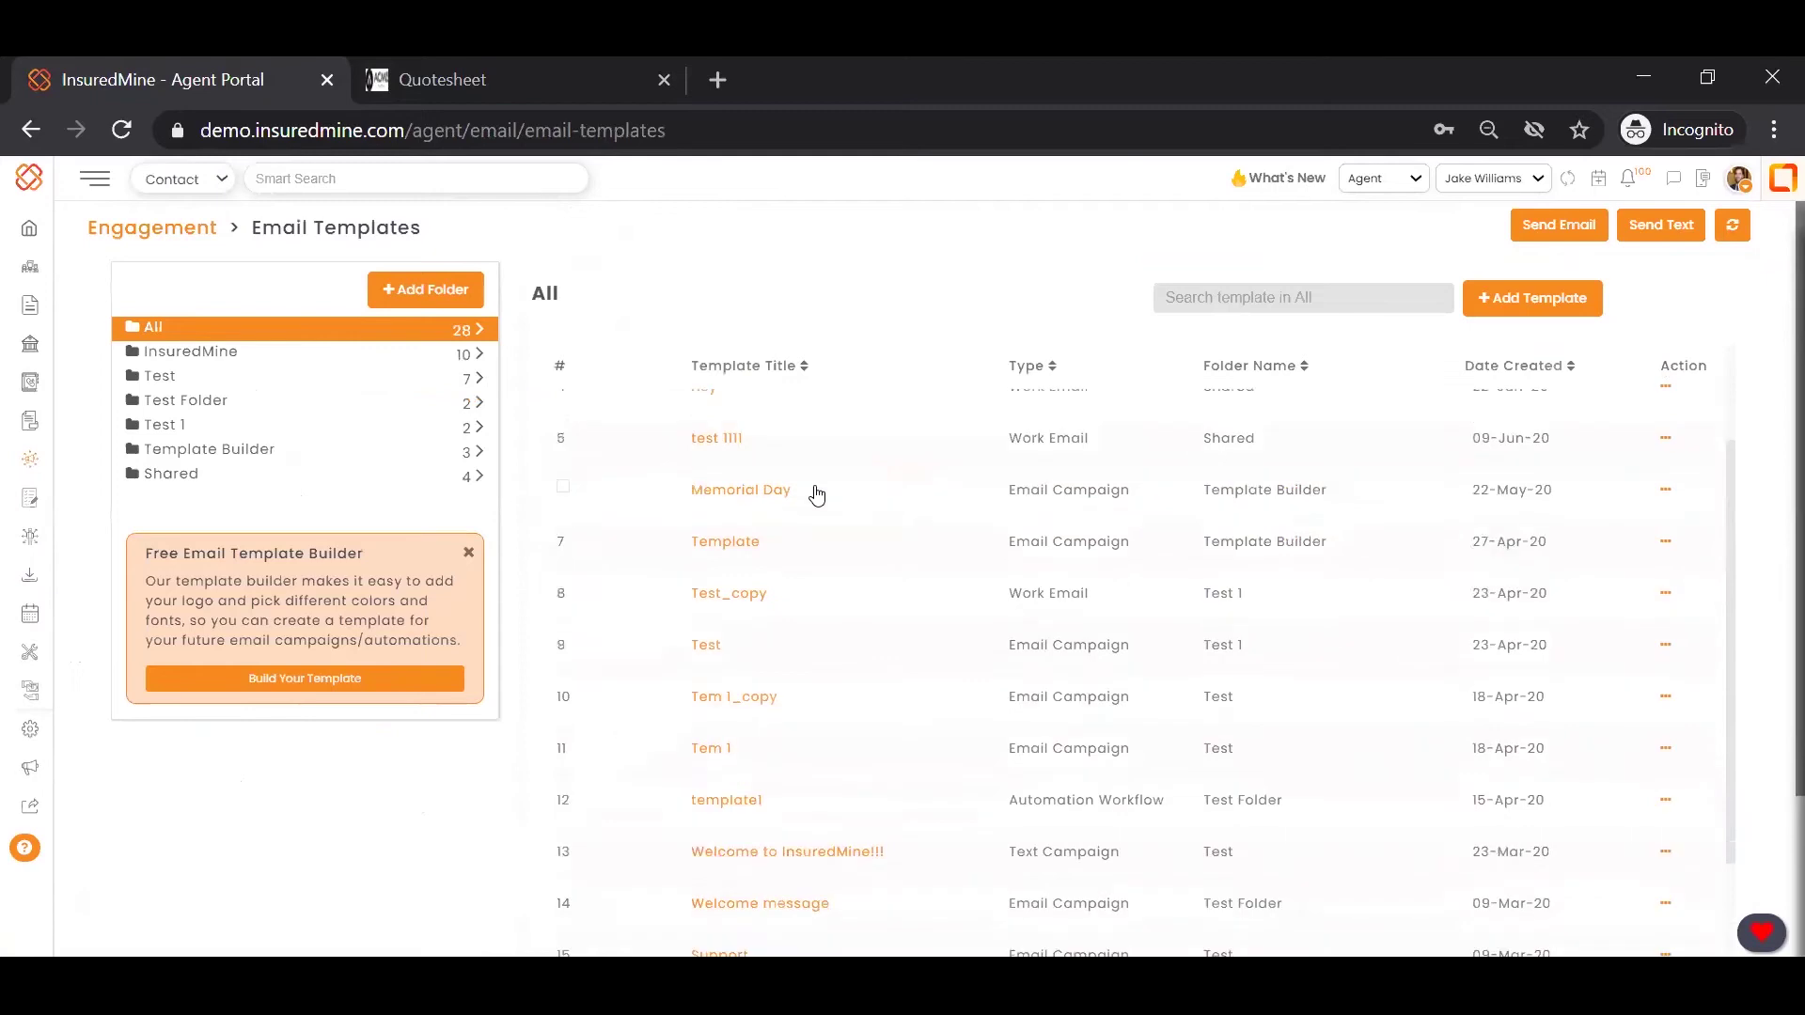
{"action": "scroll", "coordinate": [815, 496], "scroll_direction": "down", "scroll_amount": 2}
{"action": "scroll", "coordinate": [815, 504], "scroll_direction": "down", "scroll_amount": 2}
{"action": "scroll", "coordinate": [768, 579], "scroll_direction": "down", "scroll_amount": 2}
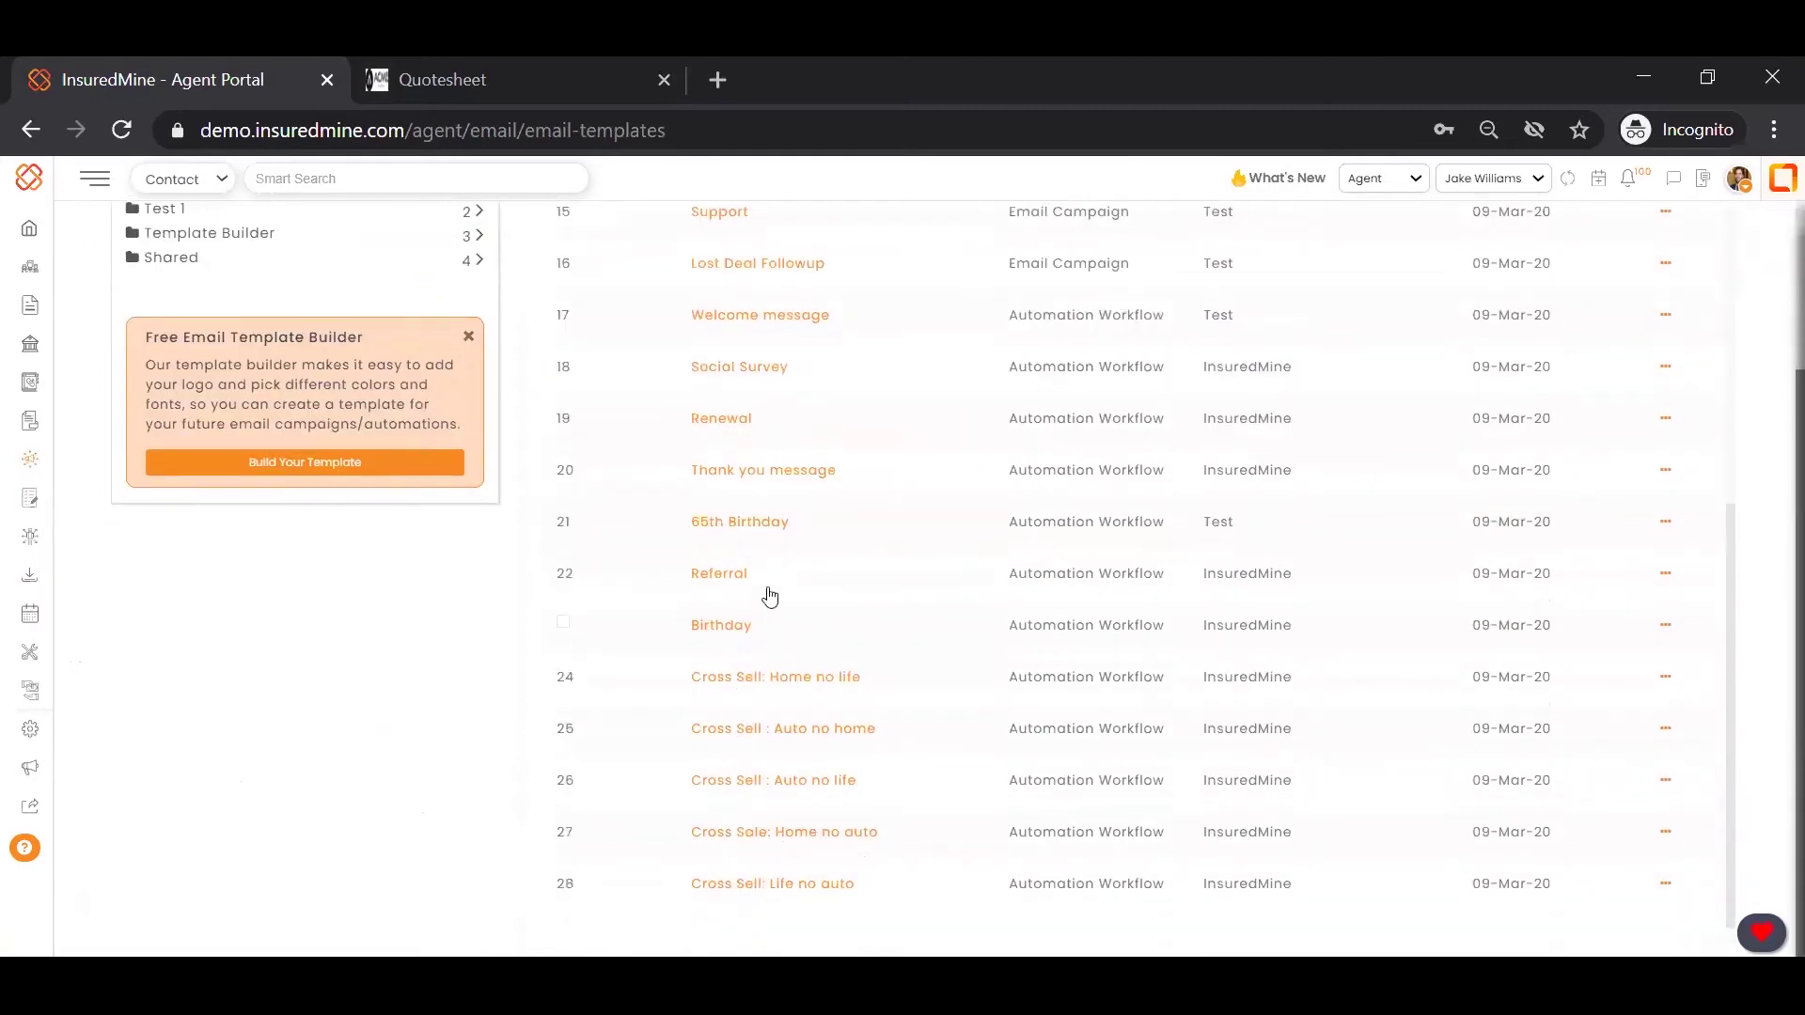
{"action": "scroll", "coordinate": [791, 705], "scroll_direction": "up", "scroll_amount": 3}
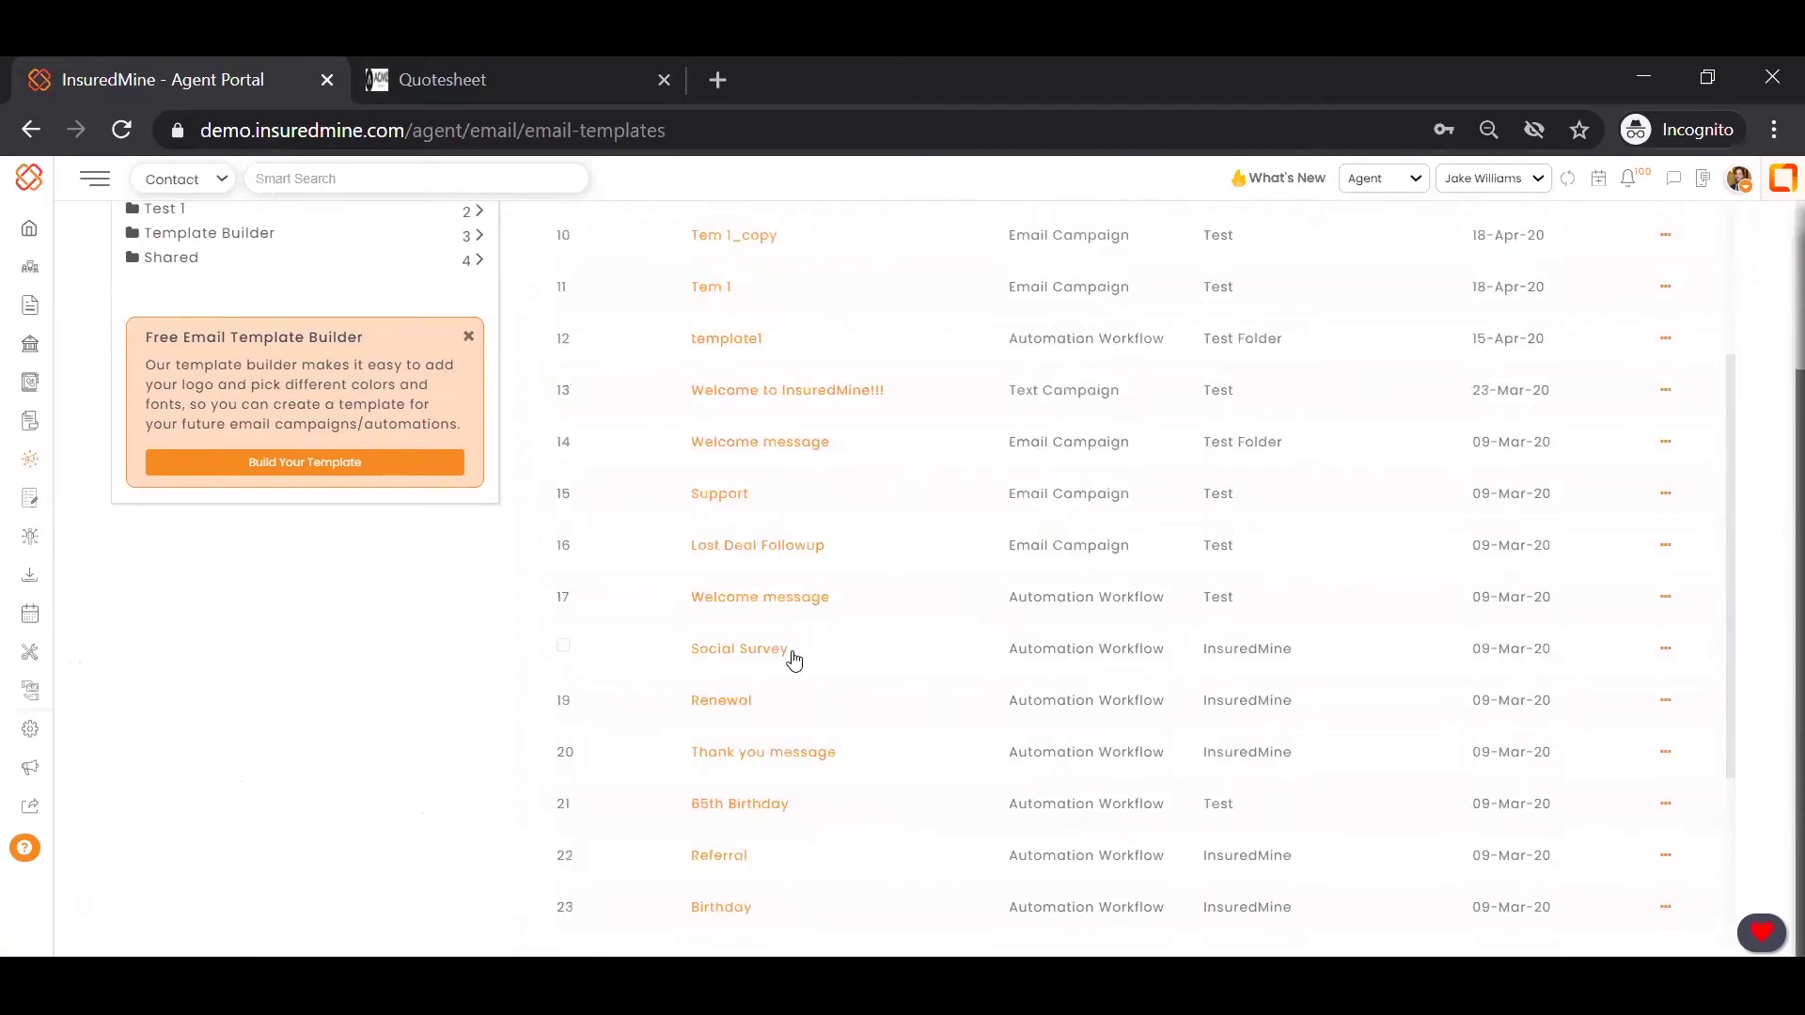
{"action": "scroll", "coordinate": [768, 606], "scroll_direction": "up", "scroll_amount": 2}
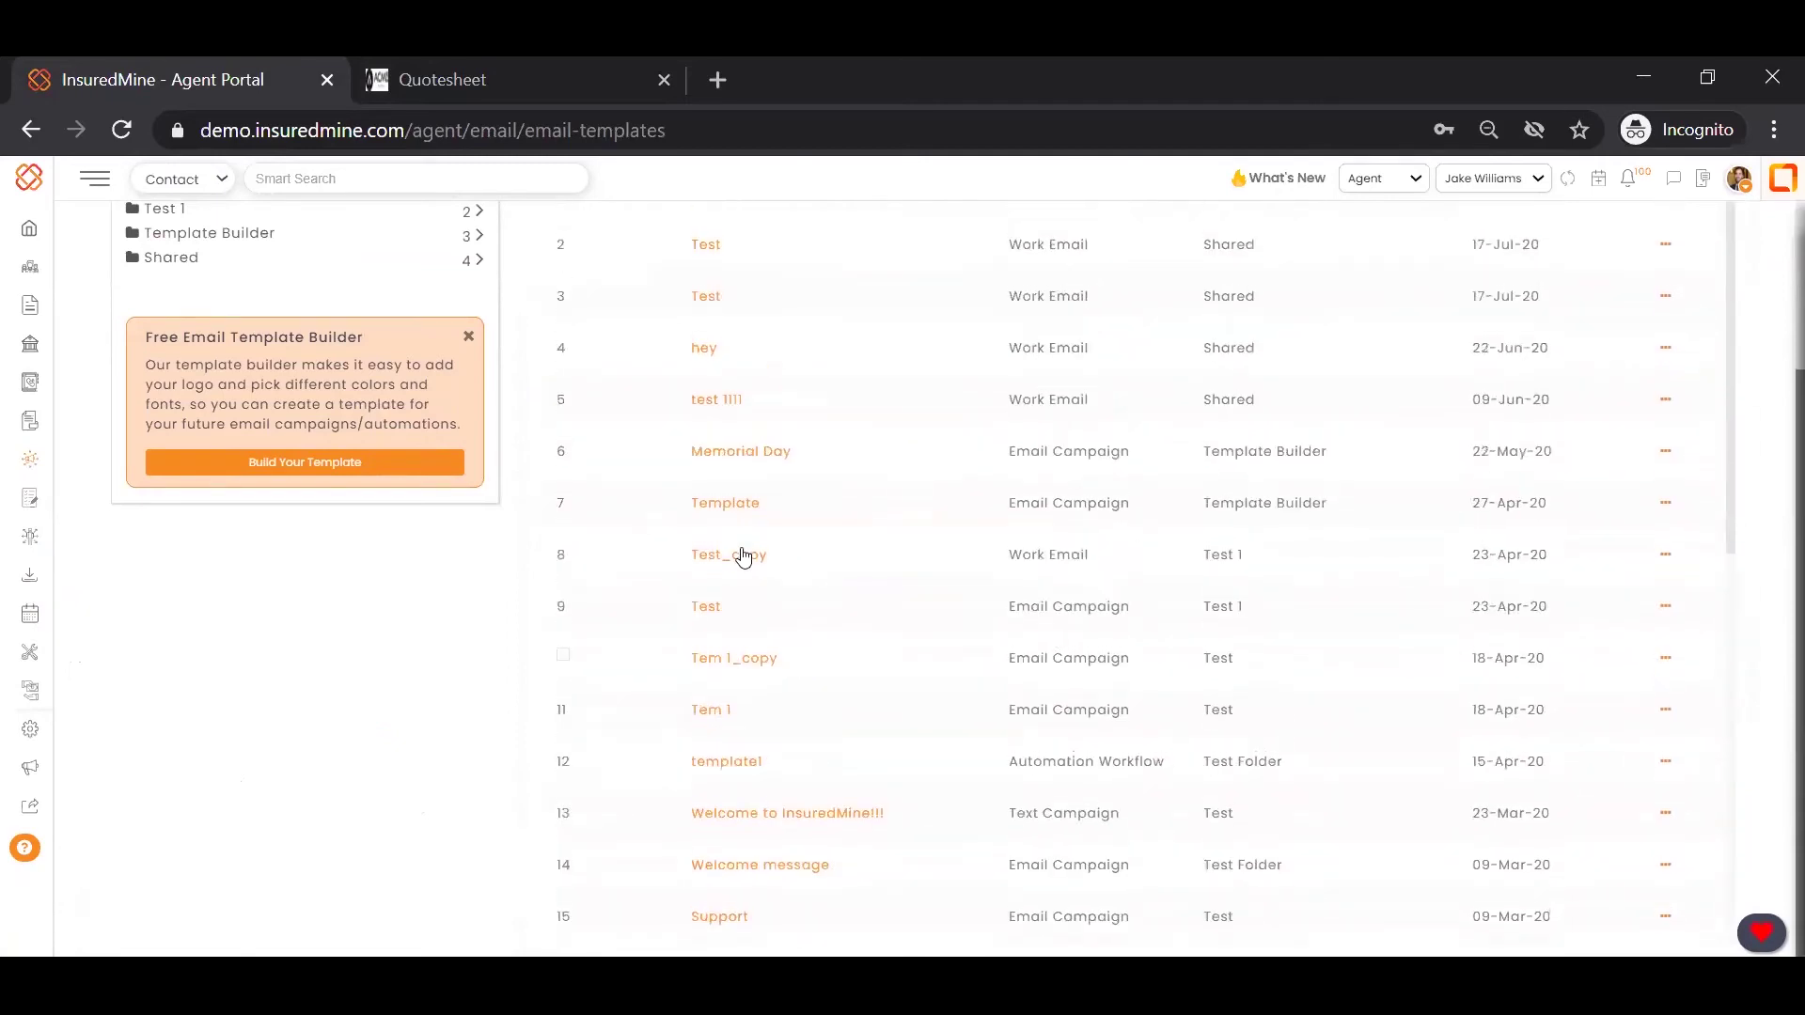
Step: Start a new email template and open the Choose Template starter gallery
{"action": "left_click", "coordinate": [278, 463]}
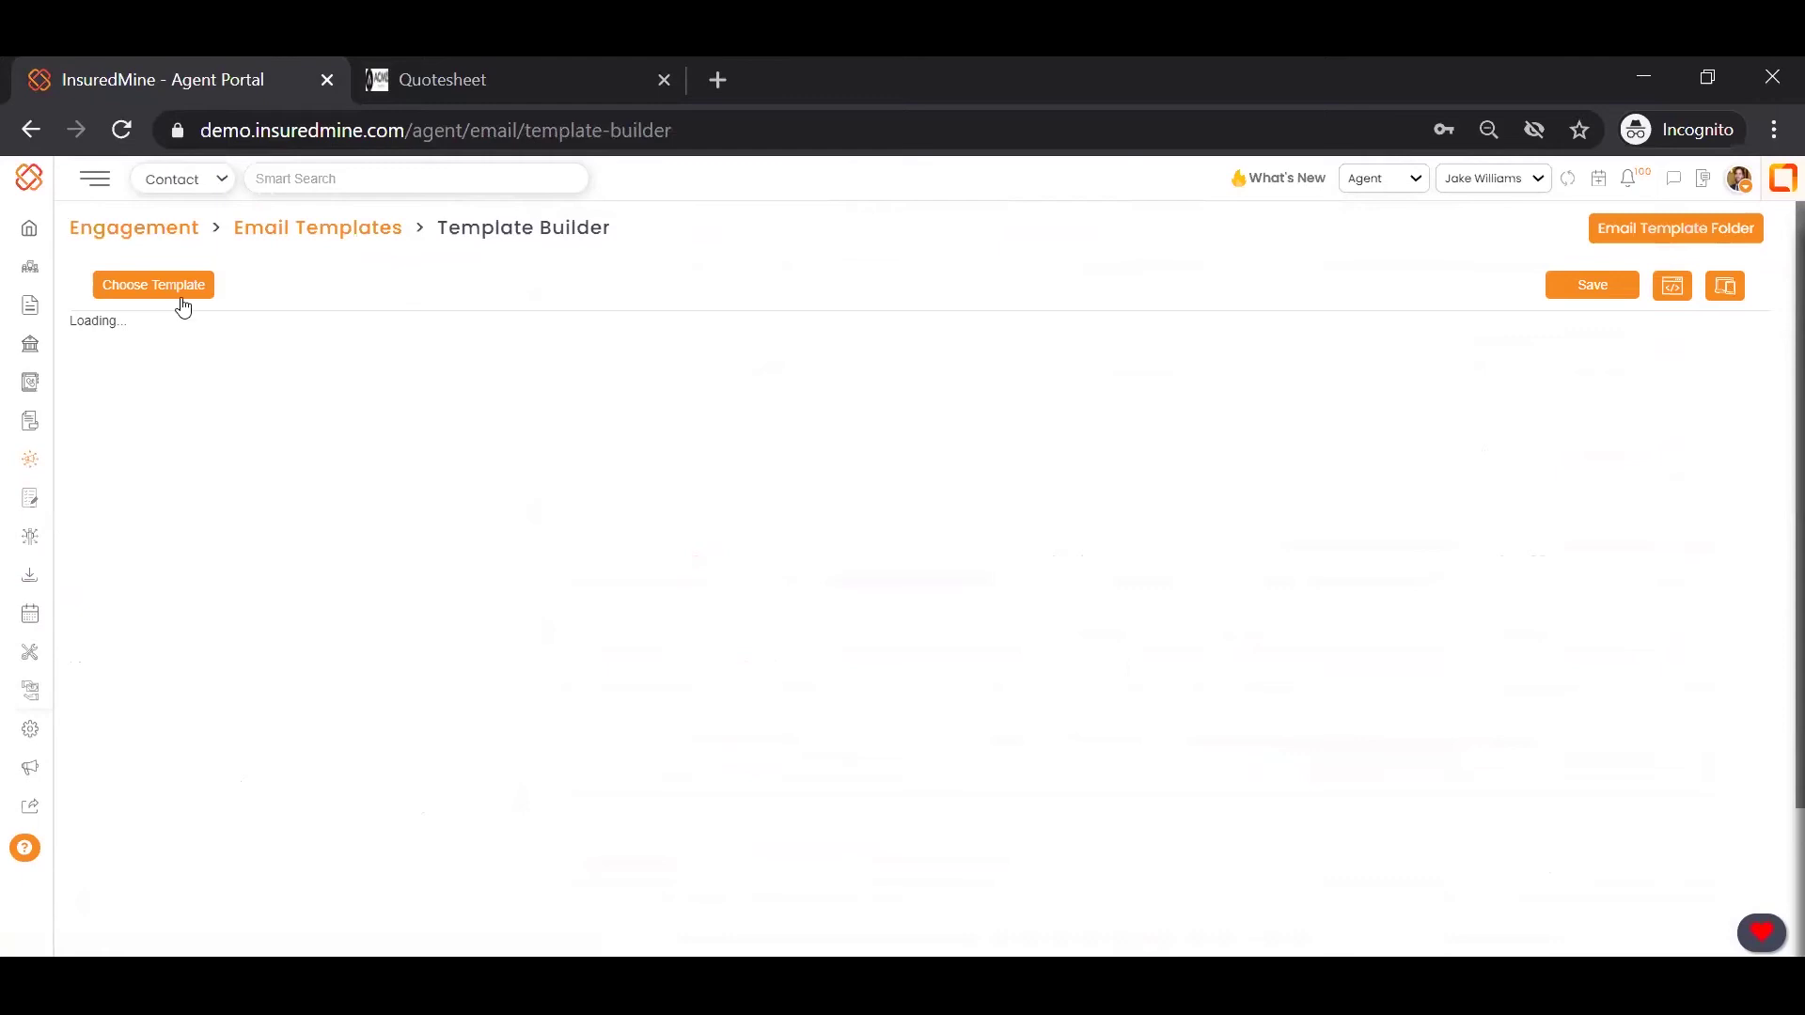
{"action": "left_click", "coordinate": [179, 290]}
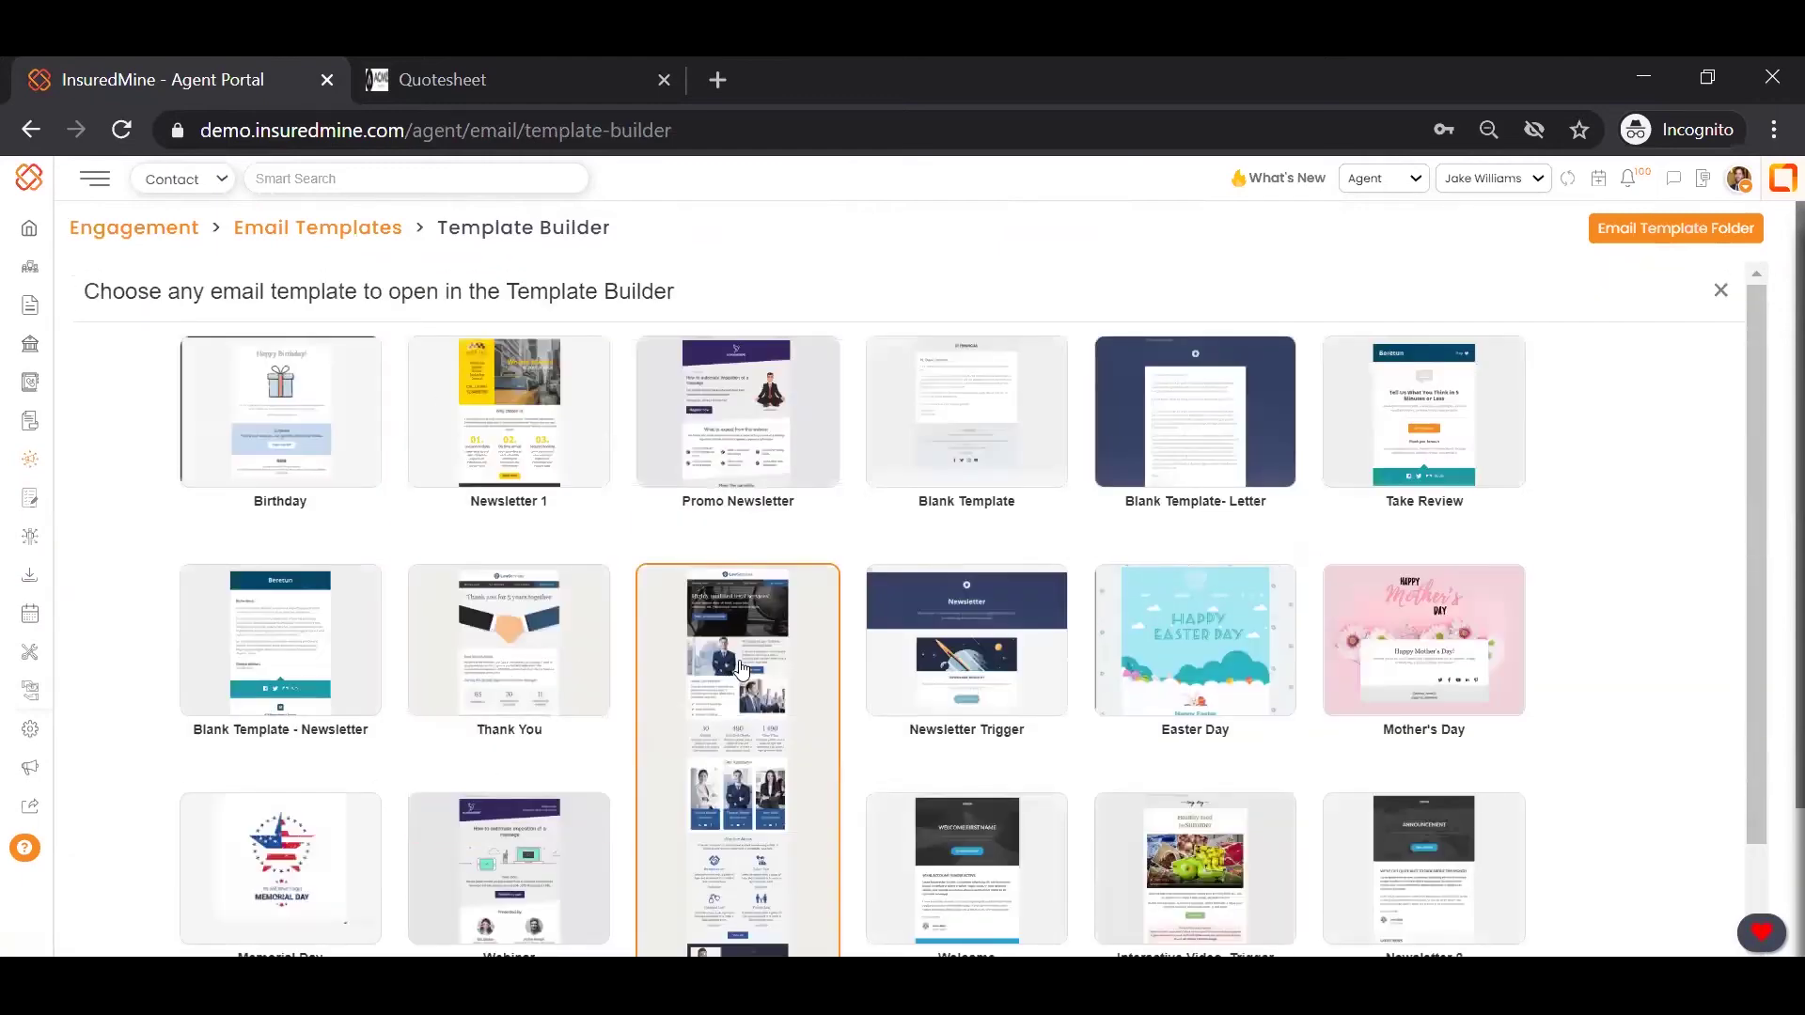
{"action": "scroll", "coordinate": [390, 790], "scroll_direction": "down", "scroll_amount": 1}
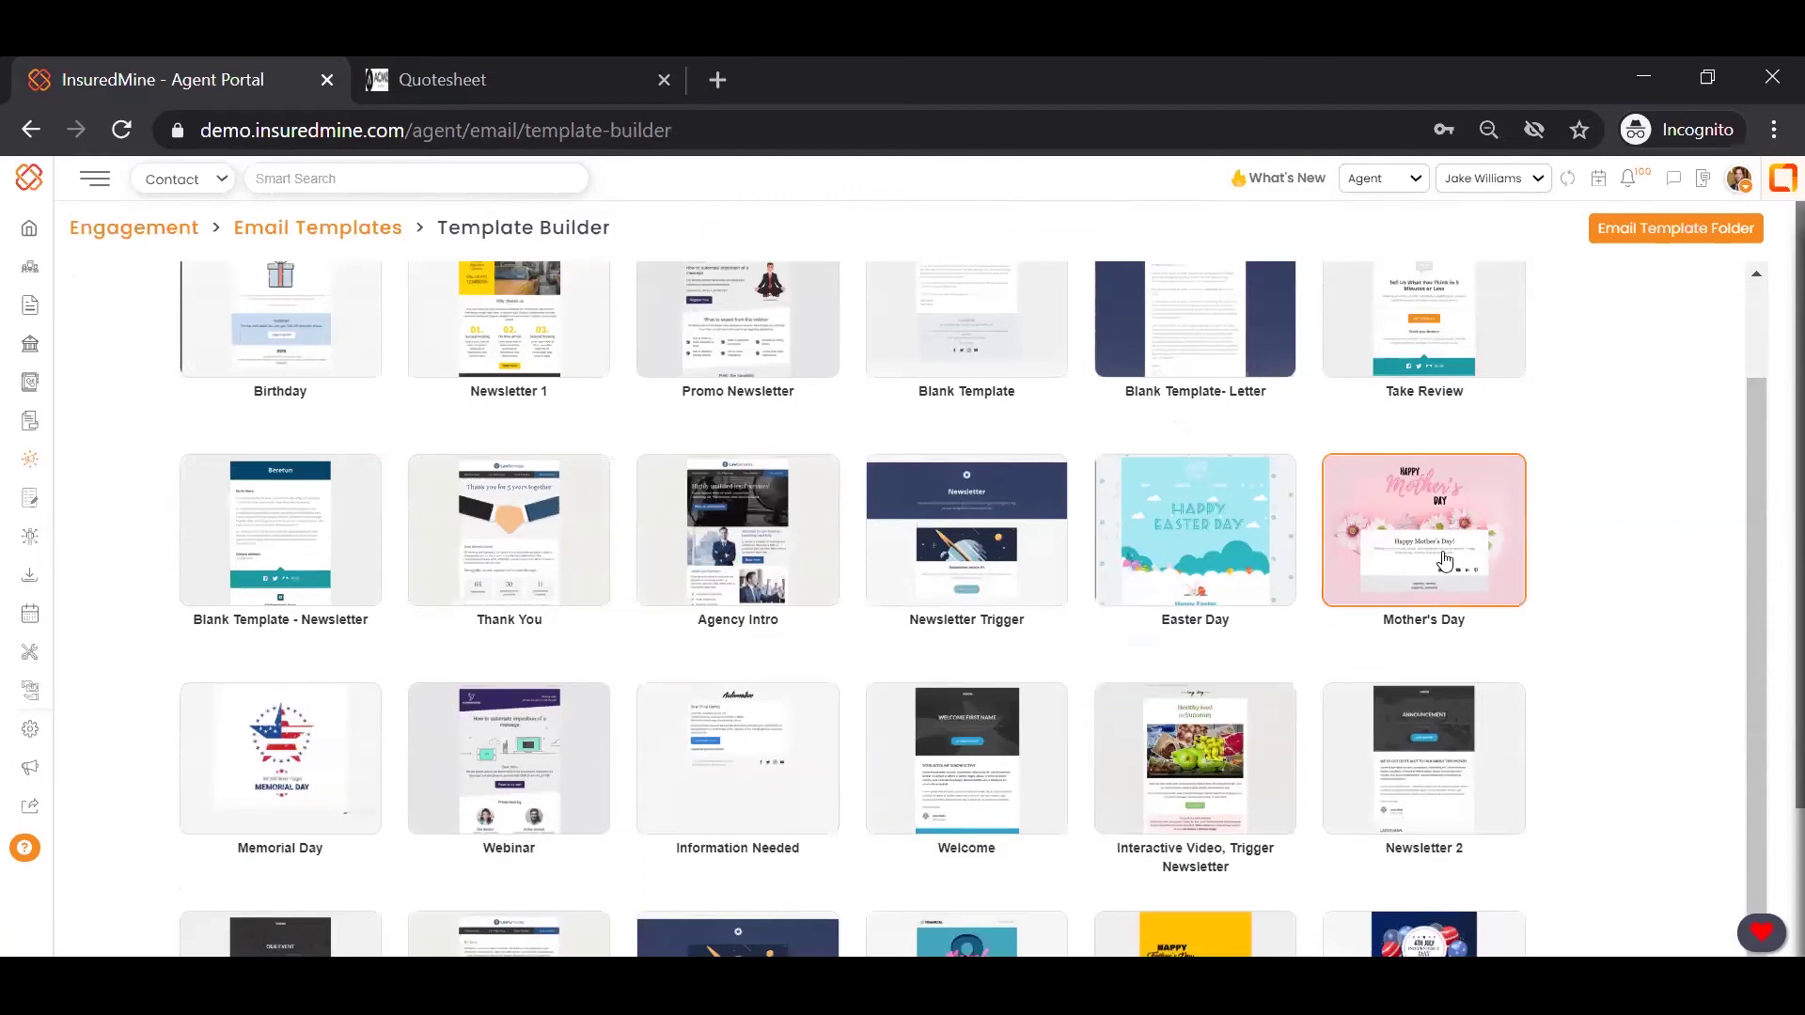
{"action": "scroll", "coordinate": [1572, 743], "scroll_direction": "down", "scroll_amount": 2}
{"action": "scroll", "coordinate": [1594, 726], "scroll_direction": "up", "scroll_amount": 4}
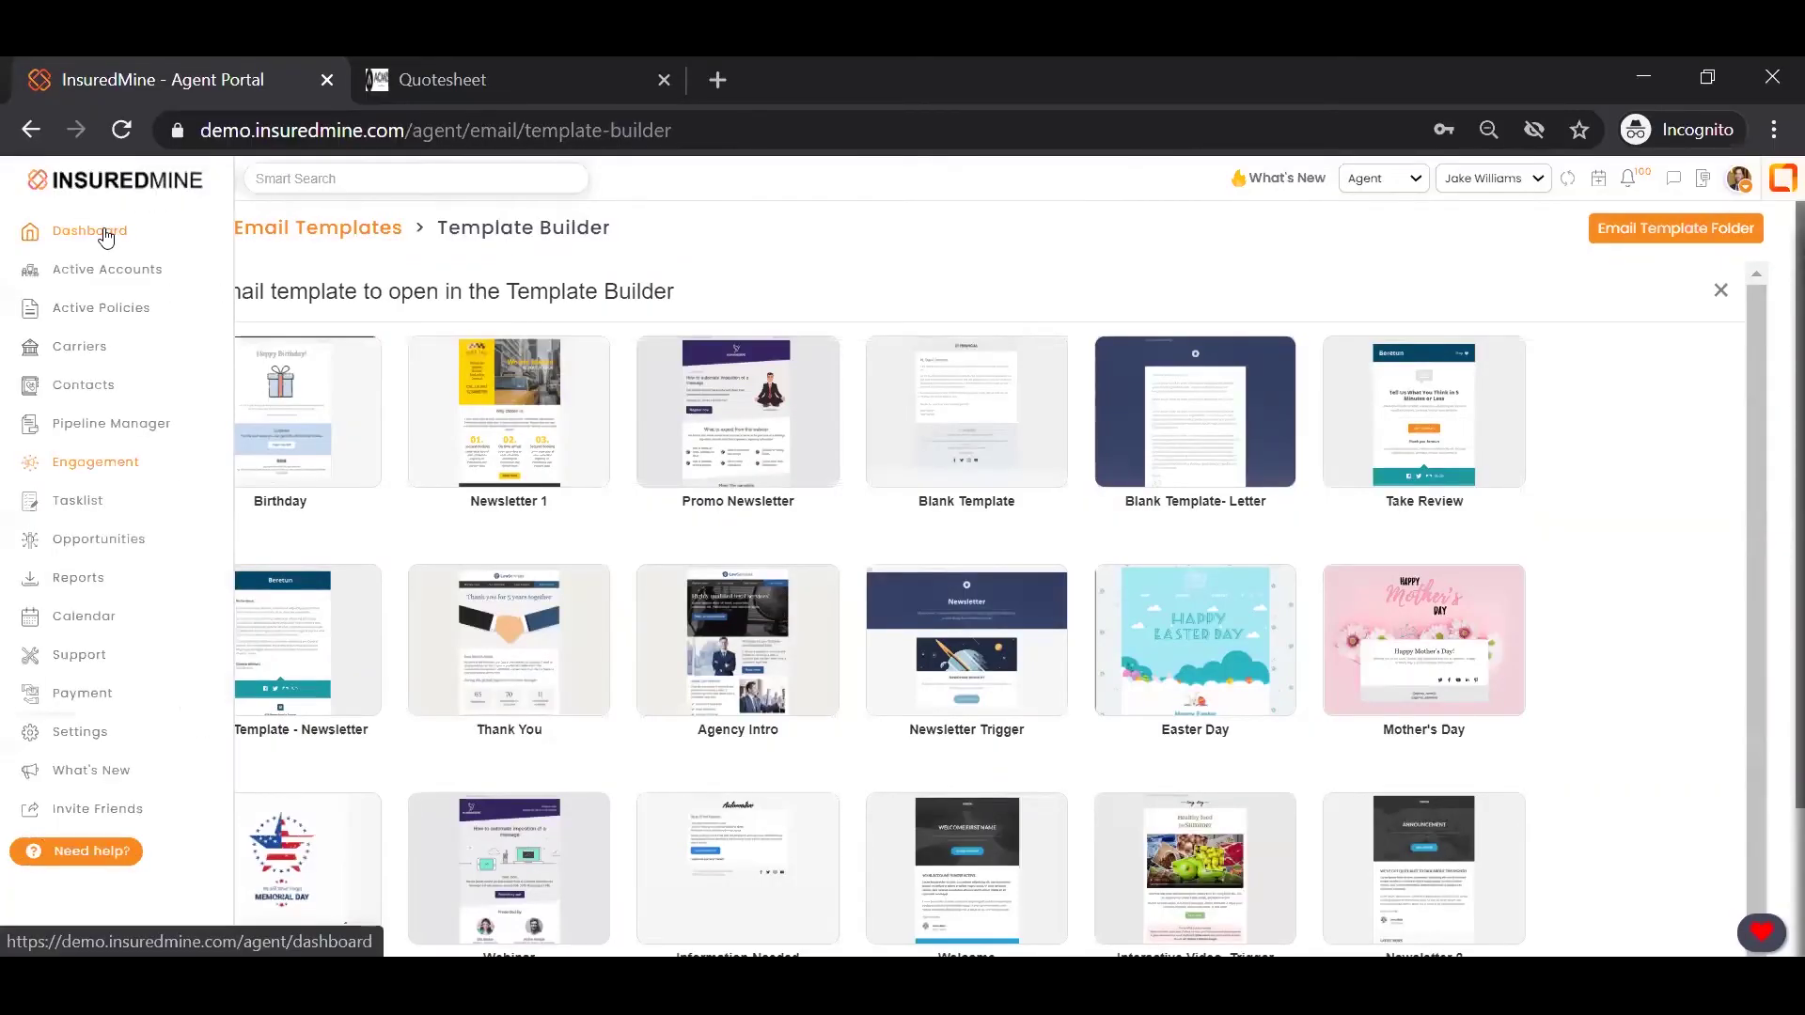
Step: Return to the agency Dashboard to review its widgets
{"action": "left_click", "coordinate": [110, 234]}
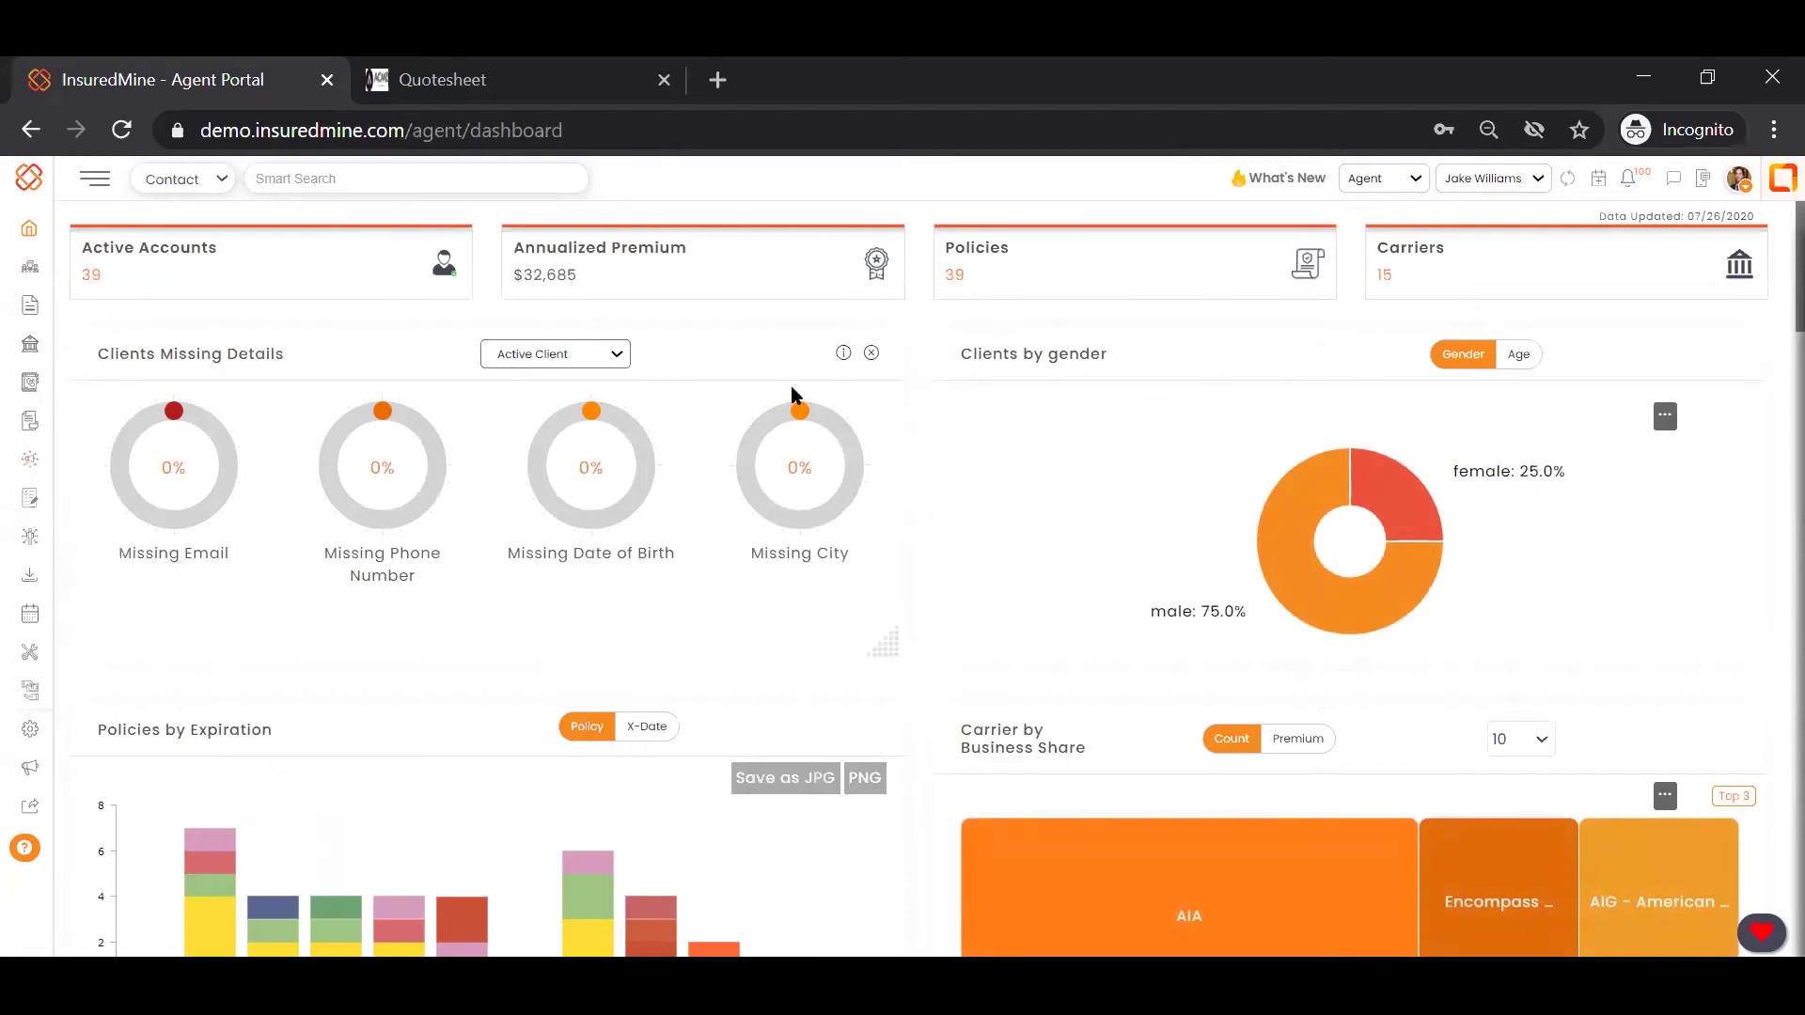
{"action": "scroll", "coordinate": [944, 606], "scroll_direction": "down", "scroll_amount": 1}
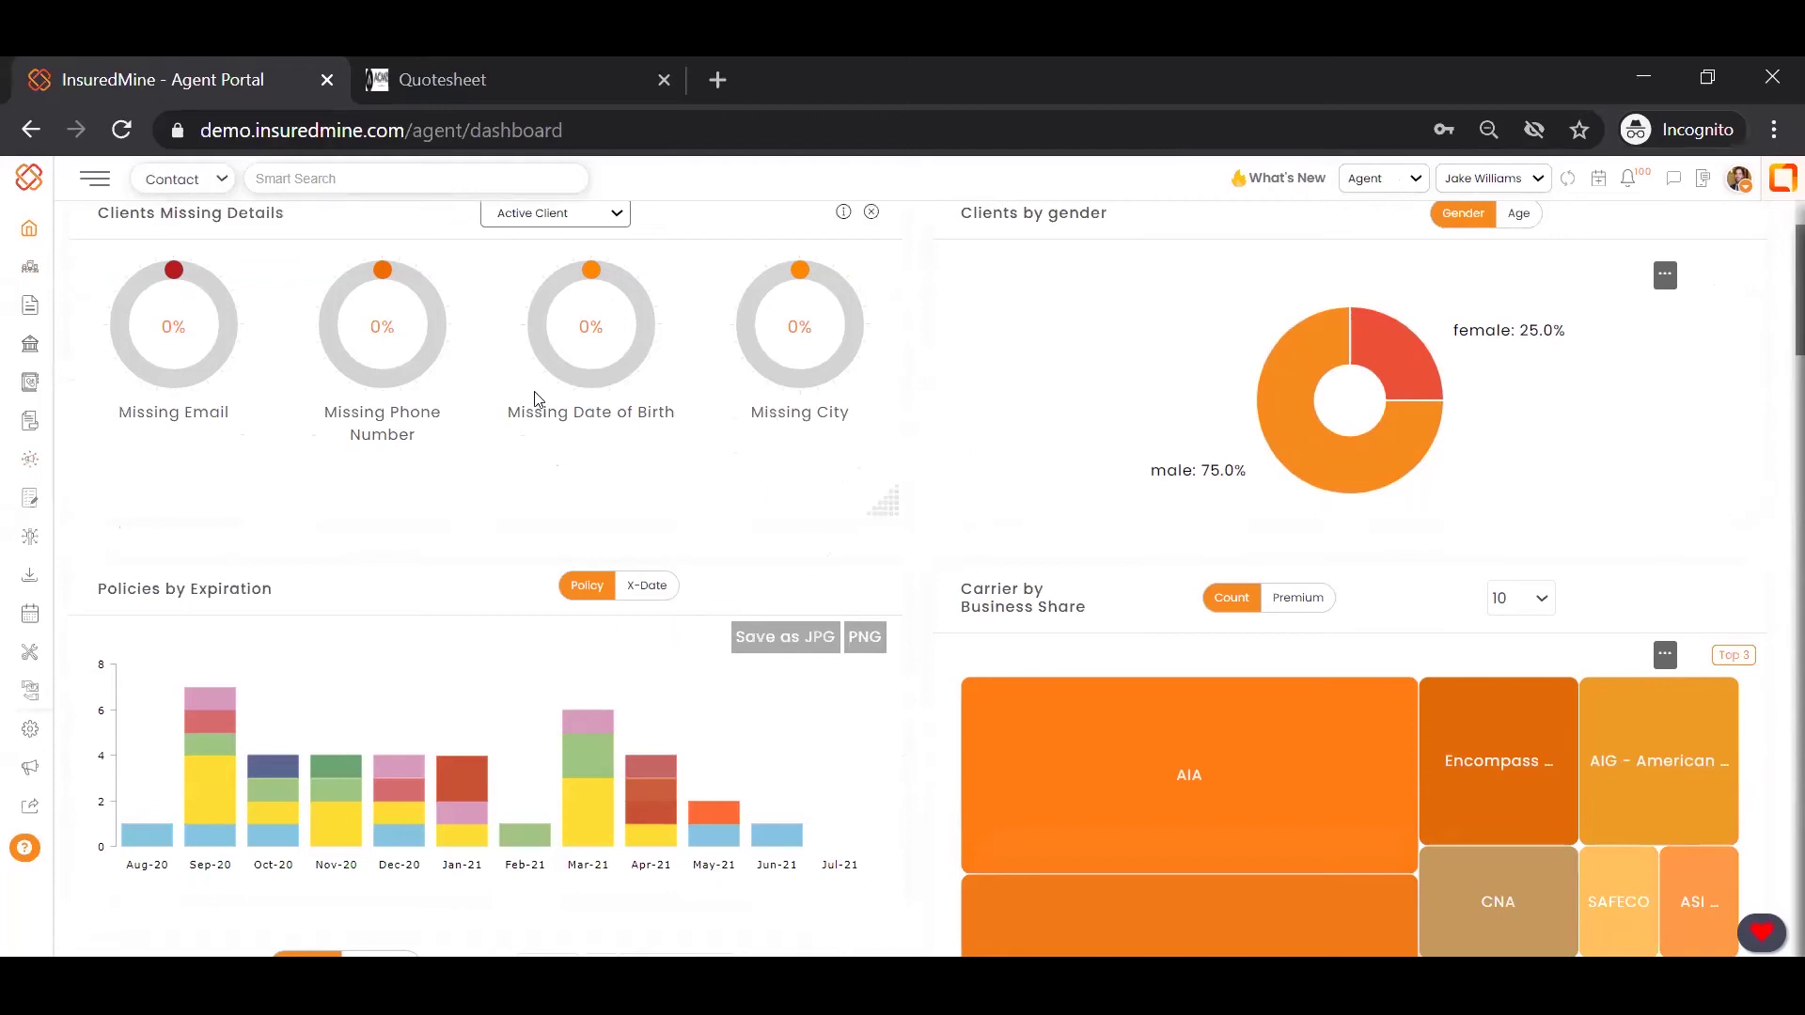
{"action": "scroll", "coordinate": [534, 400], "scroll_direction": "up", "scroll_amount": 1}
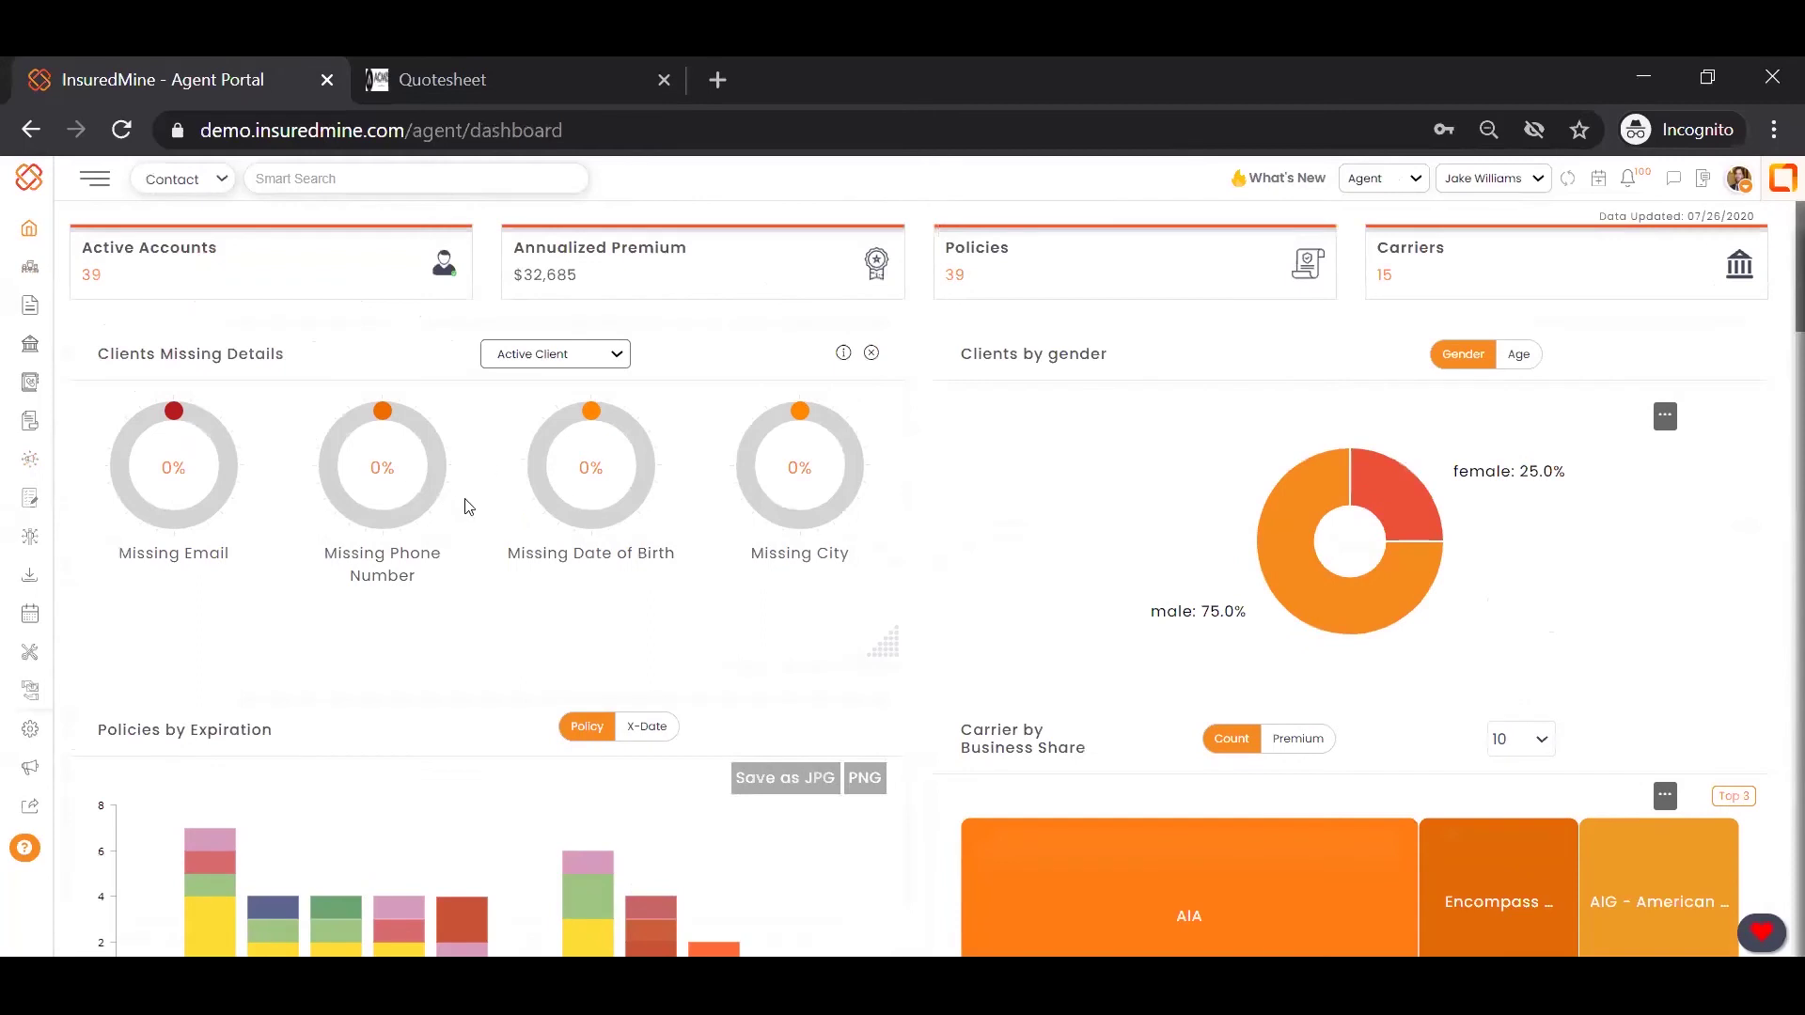
{"action": "scroll", "coordinate": [943, 691], "scroll_direction": "down", "scroll_amount": 2}
{"action": "scroll", "coordinate": [846, 663], "scroll_direction": "down", "scroll_amount": 3}
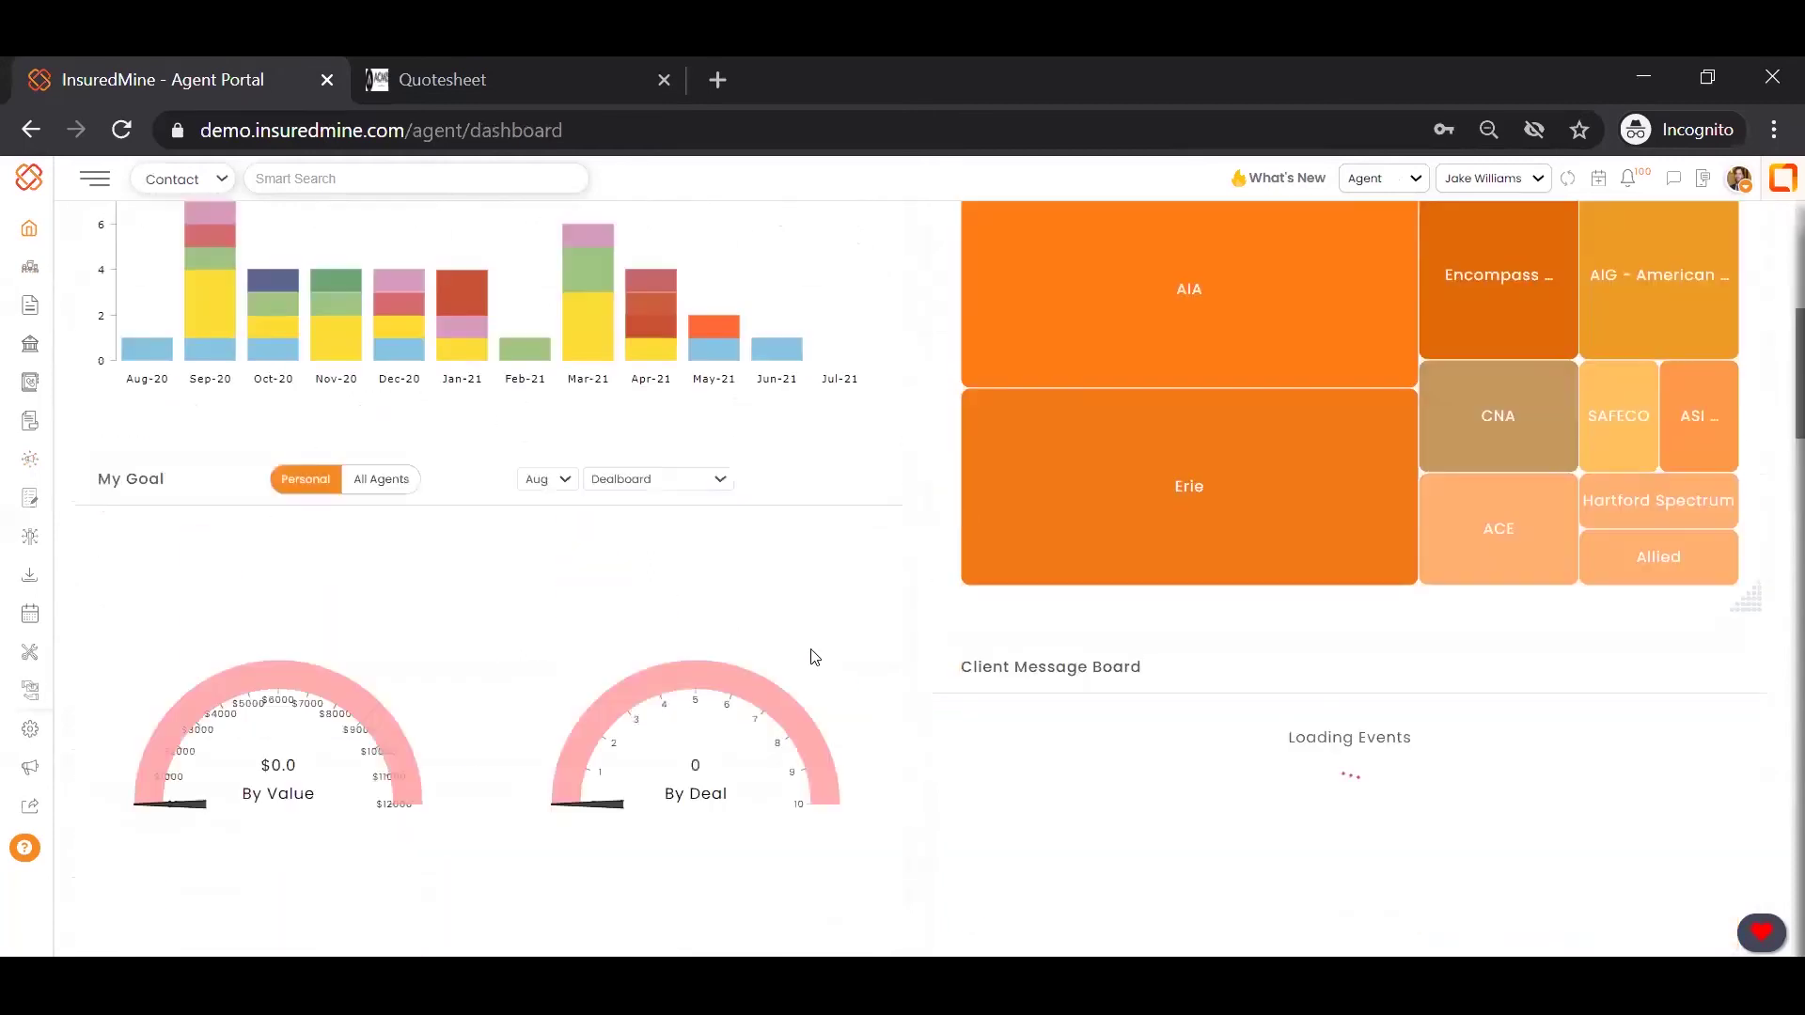
{"action": "scroll", "coordinate": [627, 540], "scroll_direction": "up", "scroll_amount": 2}
{"action": "scroll", "coordinate": [484, 581], "scroll_direction": "down", "scroll_amount": 2}
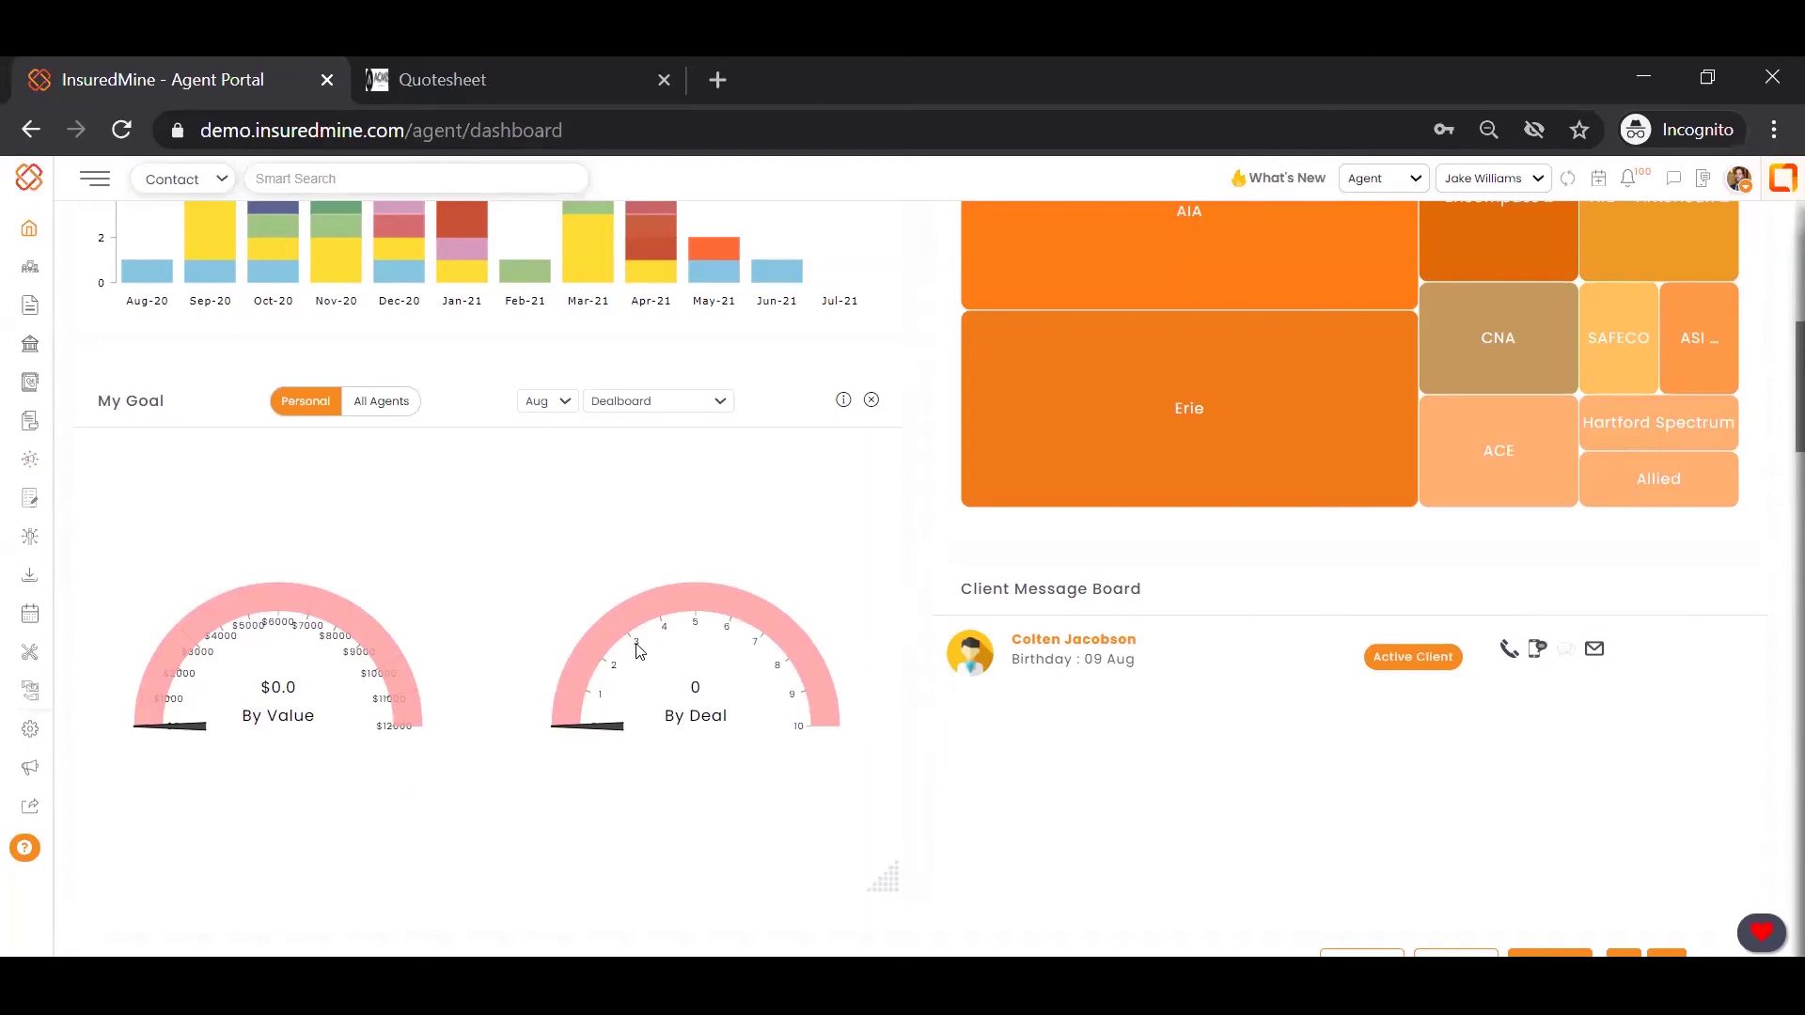
{"action": "scroll", "coordinate": [795, 620], "scroll_direction": "down", "scroll_amount": 1}
{"action": "scroll", "coordinate": [797, 621], "scroll_direction": "down", "scroll_amount": 2}
{"action": "scroll", "coordinate": [802, 619], "scroll_direction": "down", "scroll_amount": 2}
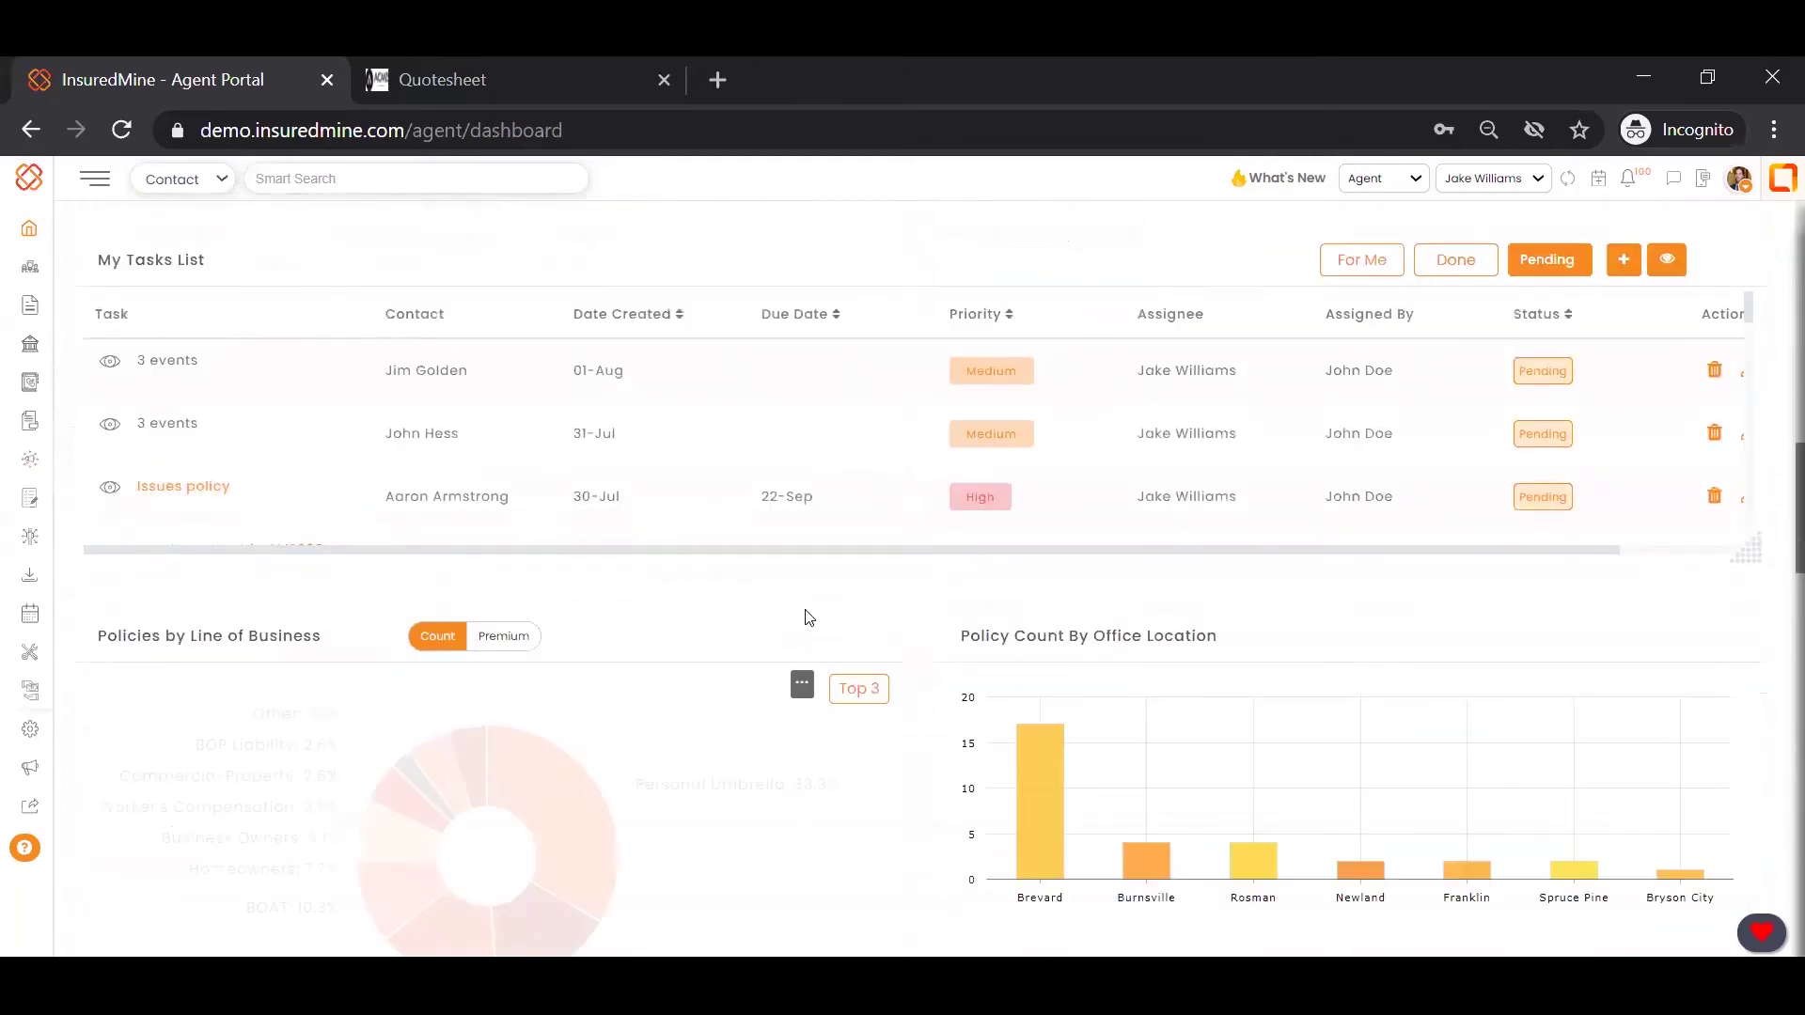
{"action": "scroll", "coordinate": [805, 617], "scroll_direction": "down", "scroll_amount": 2}
{"action": "scroll", "coordinate": [806, 616], "scroll_direction": "up", "scroll_amount": 4}
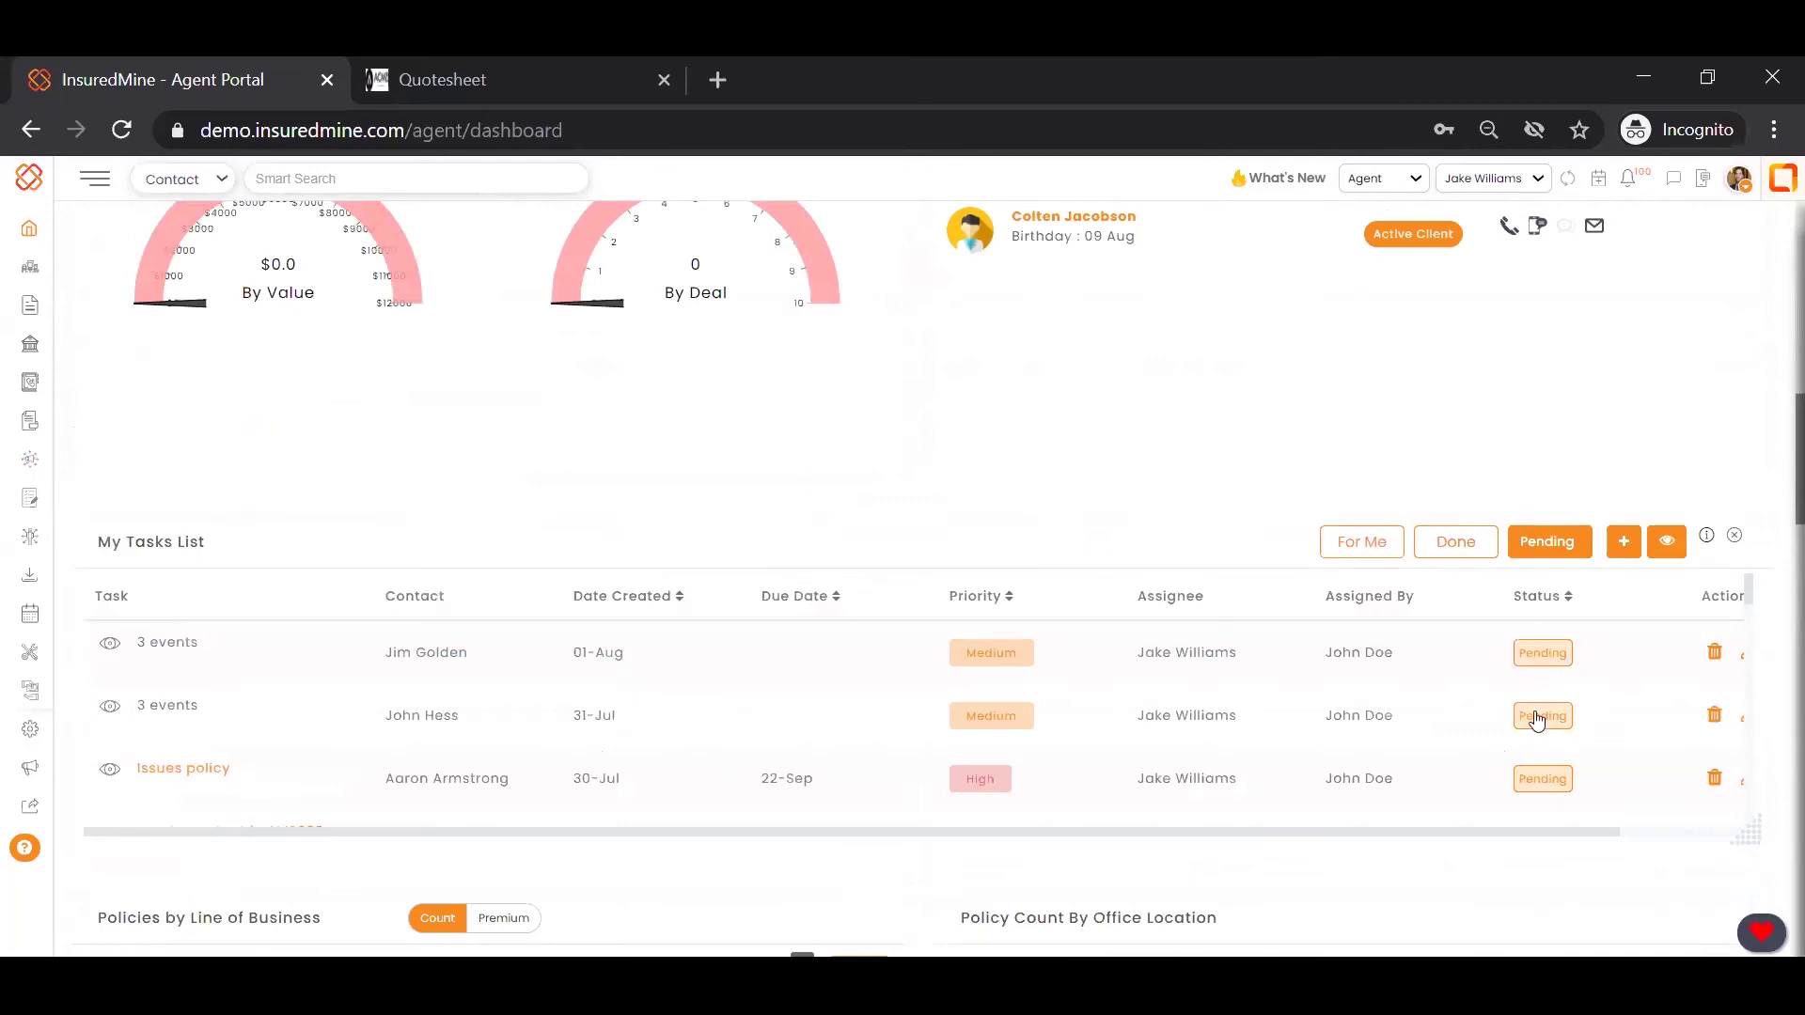
{"action": "scroll", "coordinate": [793, 752], "scroll_direction": "down", "scroll_amount": 1}
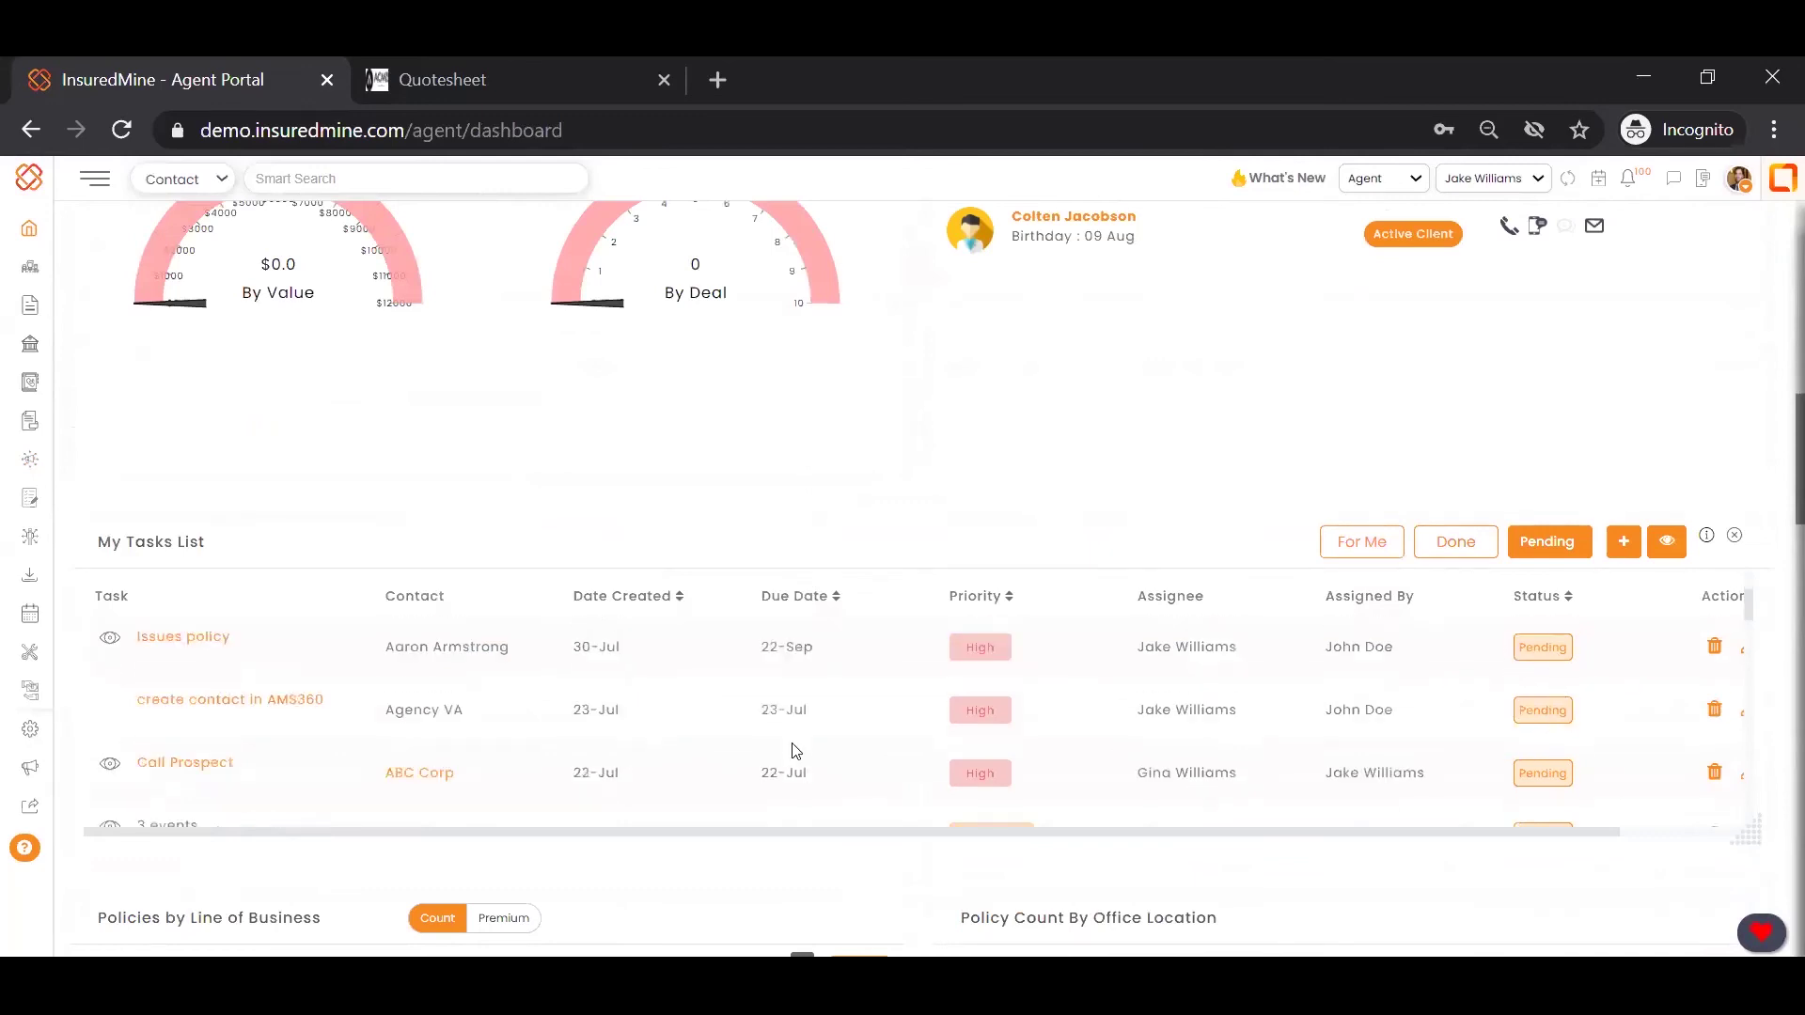
{"action": "scroll", "coordinate": [791, 751], "scroll_direction": "down", "scroll_amount": 2}
{"action": "scroll", "coordinate": [789, 746], "scroll_direction": "down", "scroll_amount": 1}
{"action": "scroll", "coordinate": [786, 841], "scroll_direction": "down", "scroll_amount": 2}
{"action": "scroll", "coordinate": [782, 796], "scroll_direction": "down", "scroll_amount": 2}
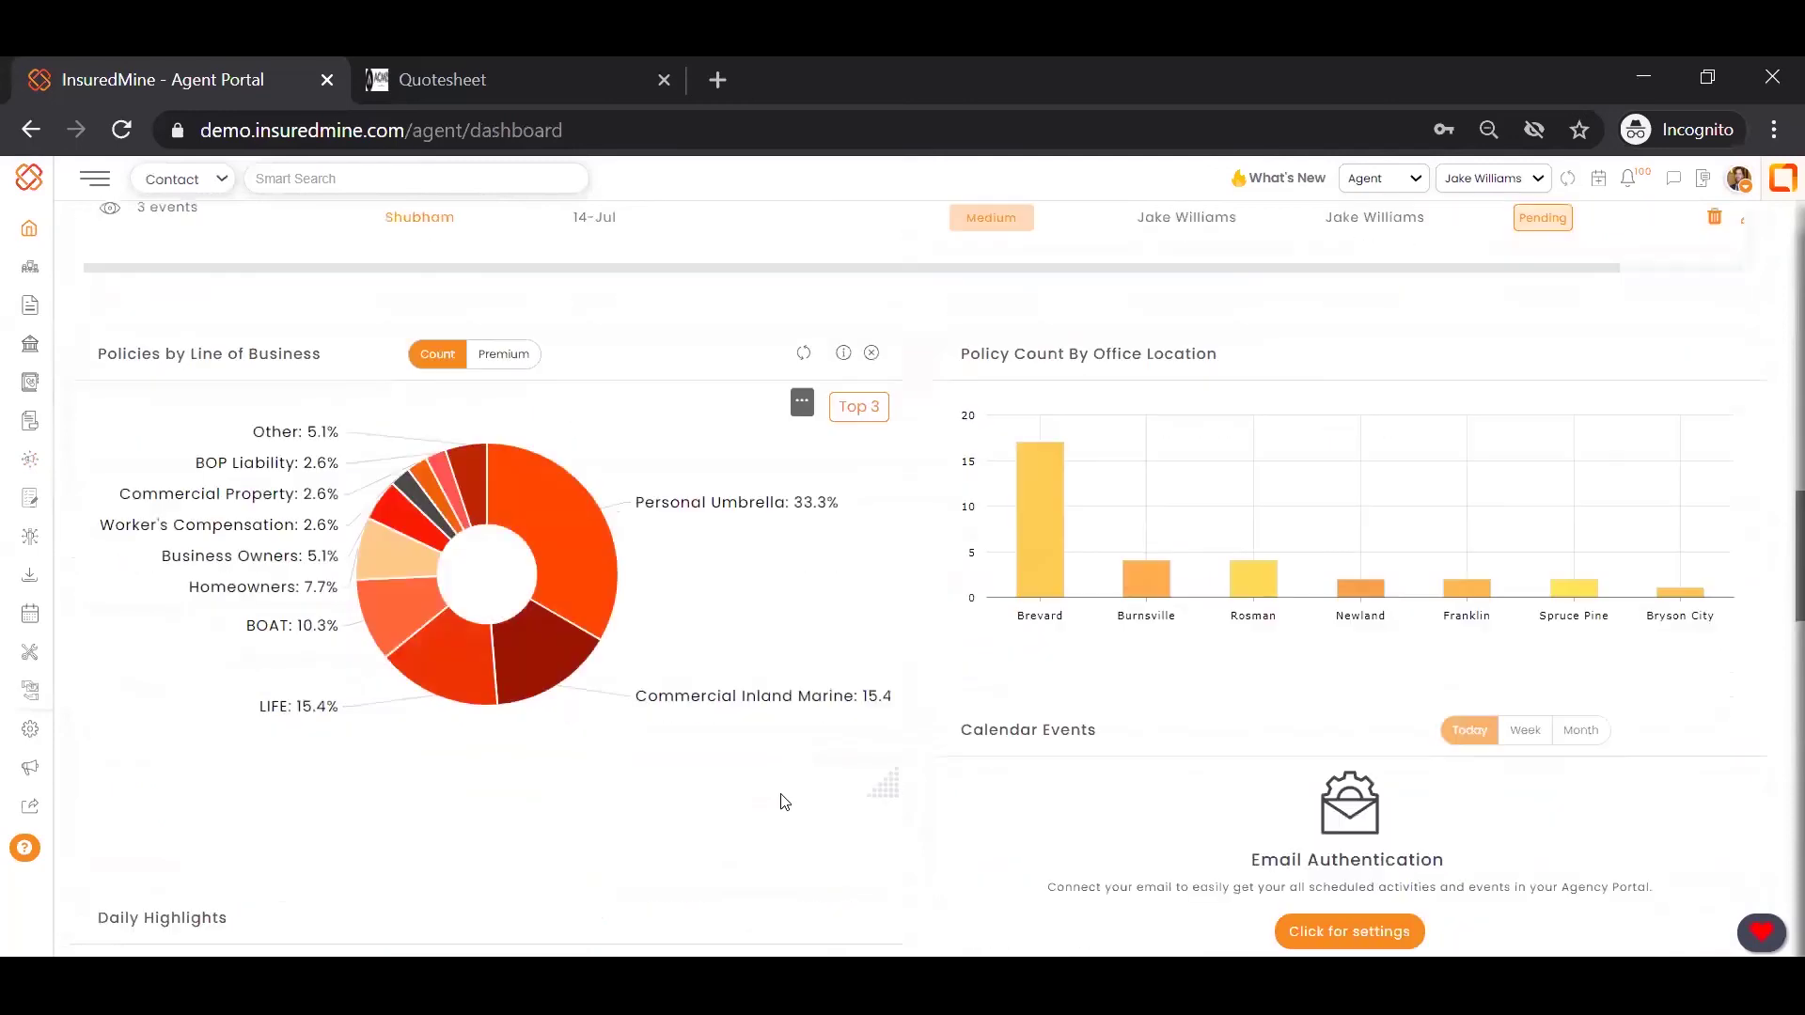
{"action": "scroll", "coordinate": [784, 799], "scroll_direction": "down", "scroll_amount": 2}
{"action": "scroll", "coordinate": [789, 789], "scroll_direction": "down", "scroll_amount": 4}
{"action": "scroll", "coordinate": [792, 789], "scroll_direction": "down", "scroll_amount": 4}
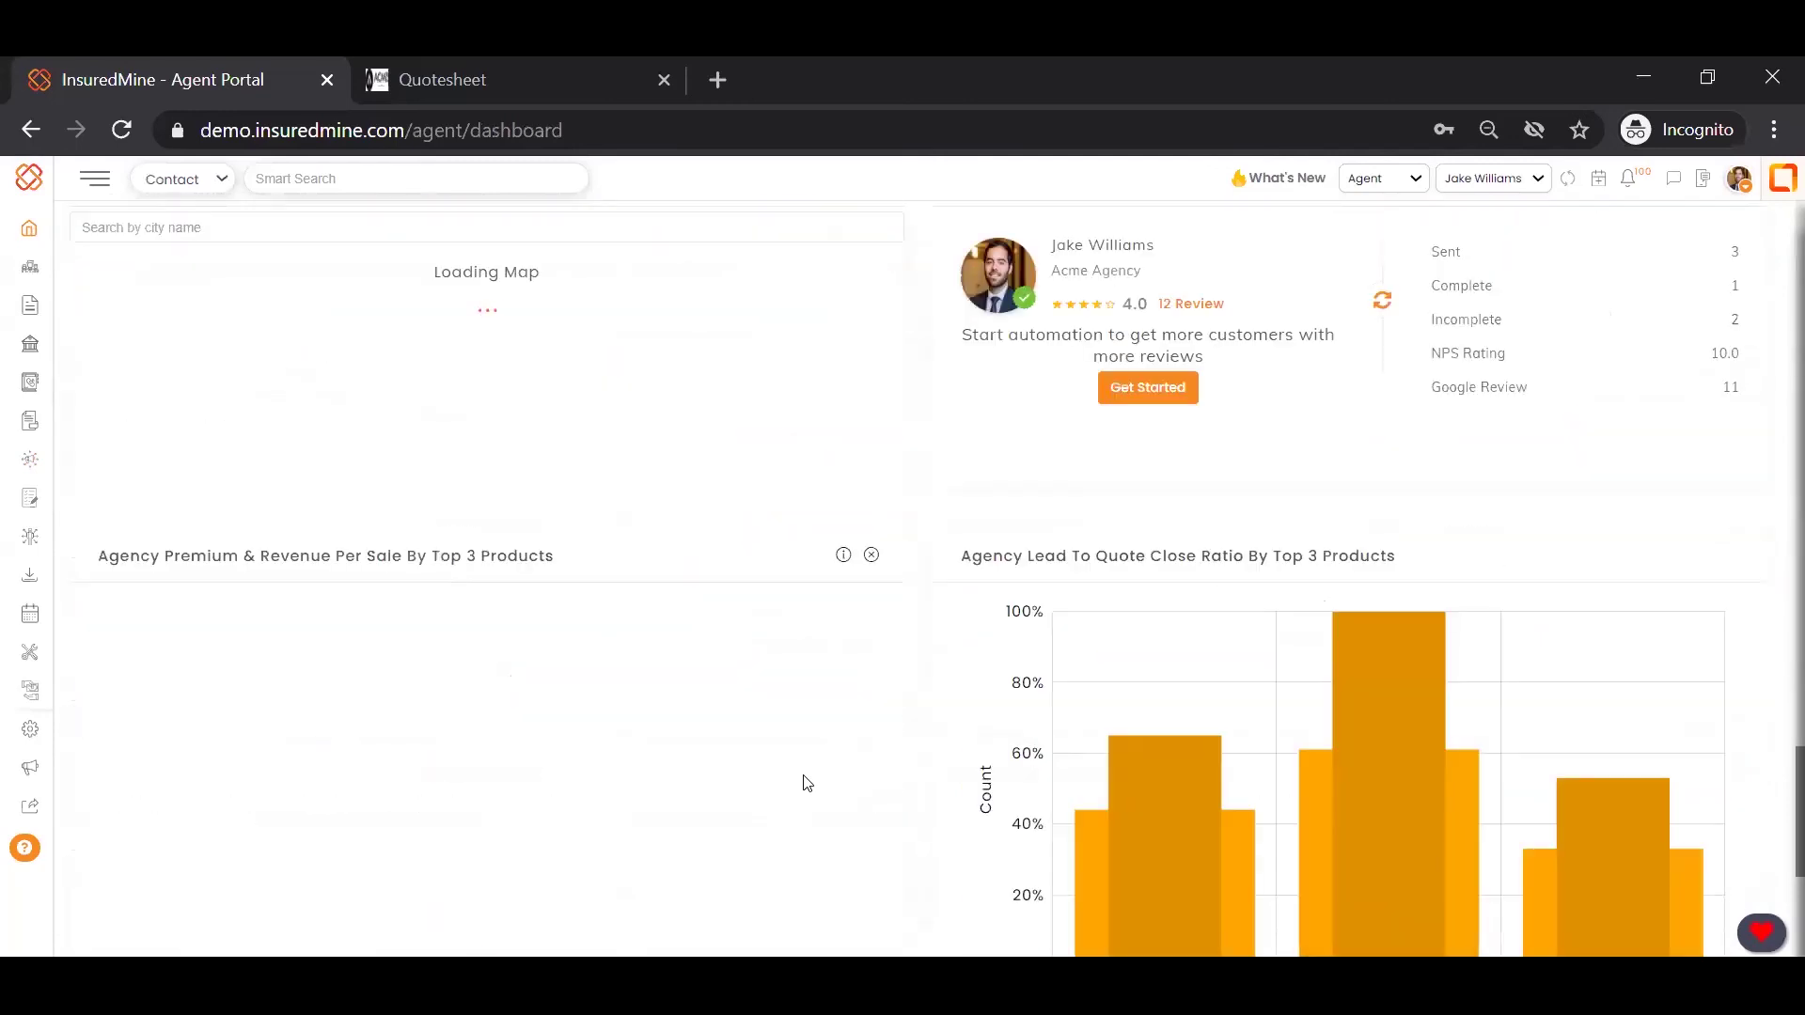
{"action": "scroll", "coordinate": [804, 783], "scroll_direction": "up", "scroll_amount": 3}
{"action": "scroll", "coordinate": [842, 766], "scroll_direction": "up", "scroll_amount": 4}
{"action": "scroll", "coordinate": [890, 793], "scroll_direction": "up", "scroll_amount": 3}
{"action": "scroll", "coordinate": [894, 799], "scroll_direction": "up", "scroll_amount": 3}
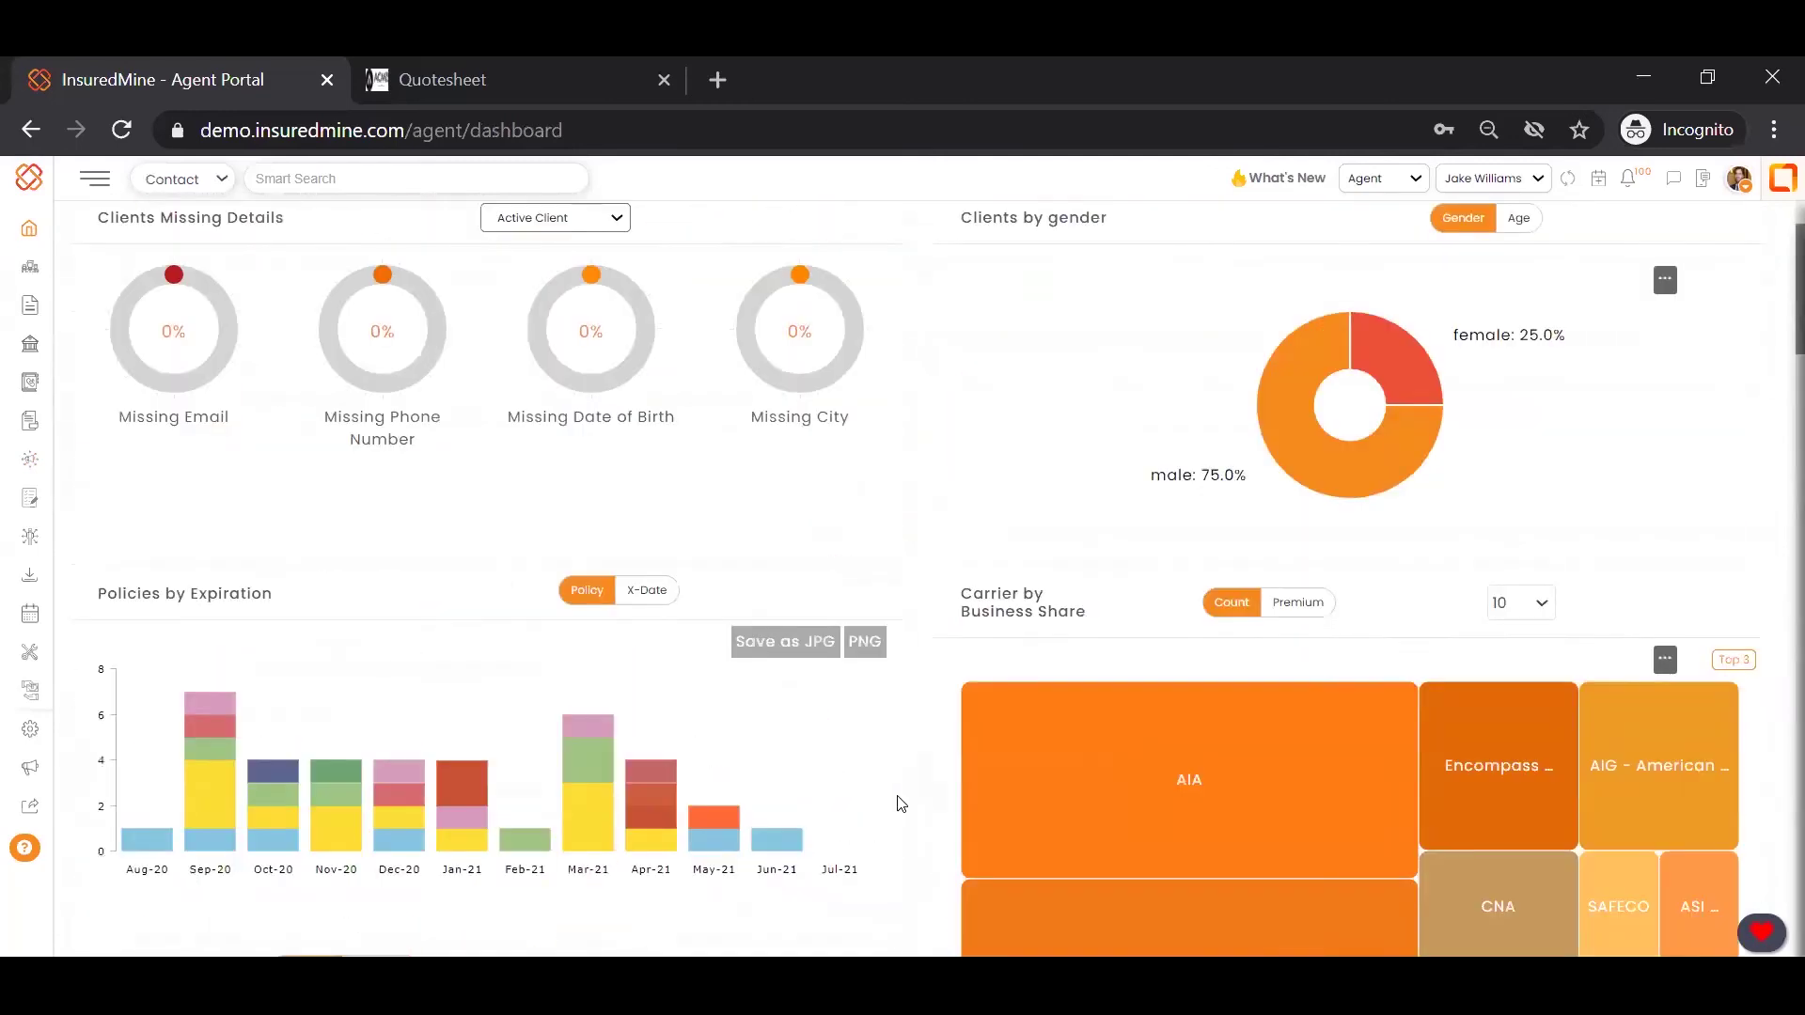
{"action": "scroll", "coordinate": [897, 804], "scroll_direction": "up", "scroll_amount": 1}
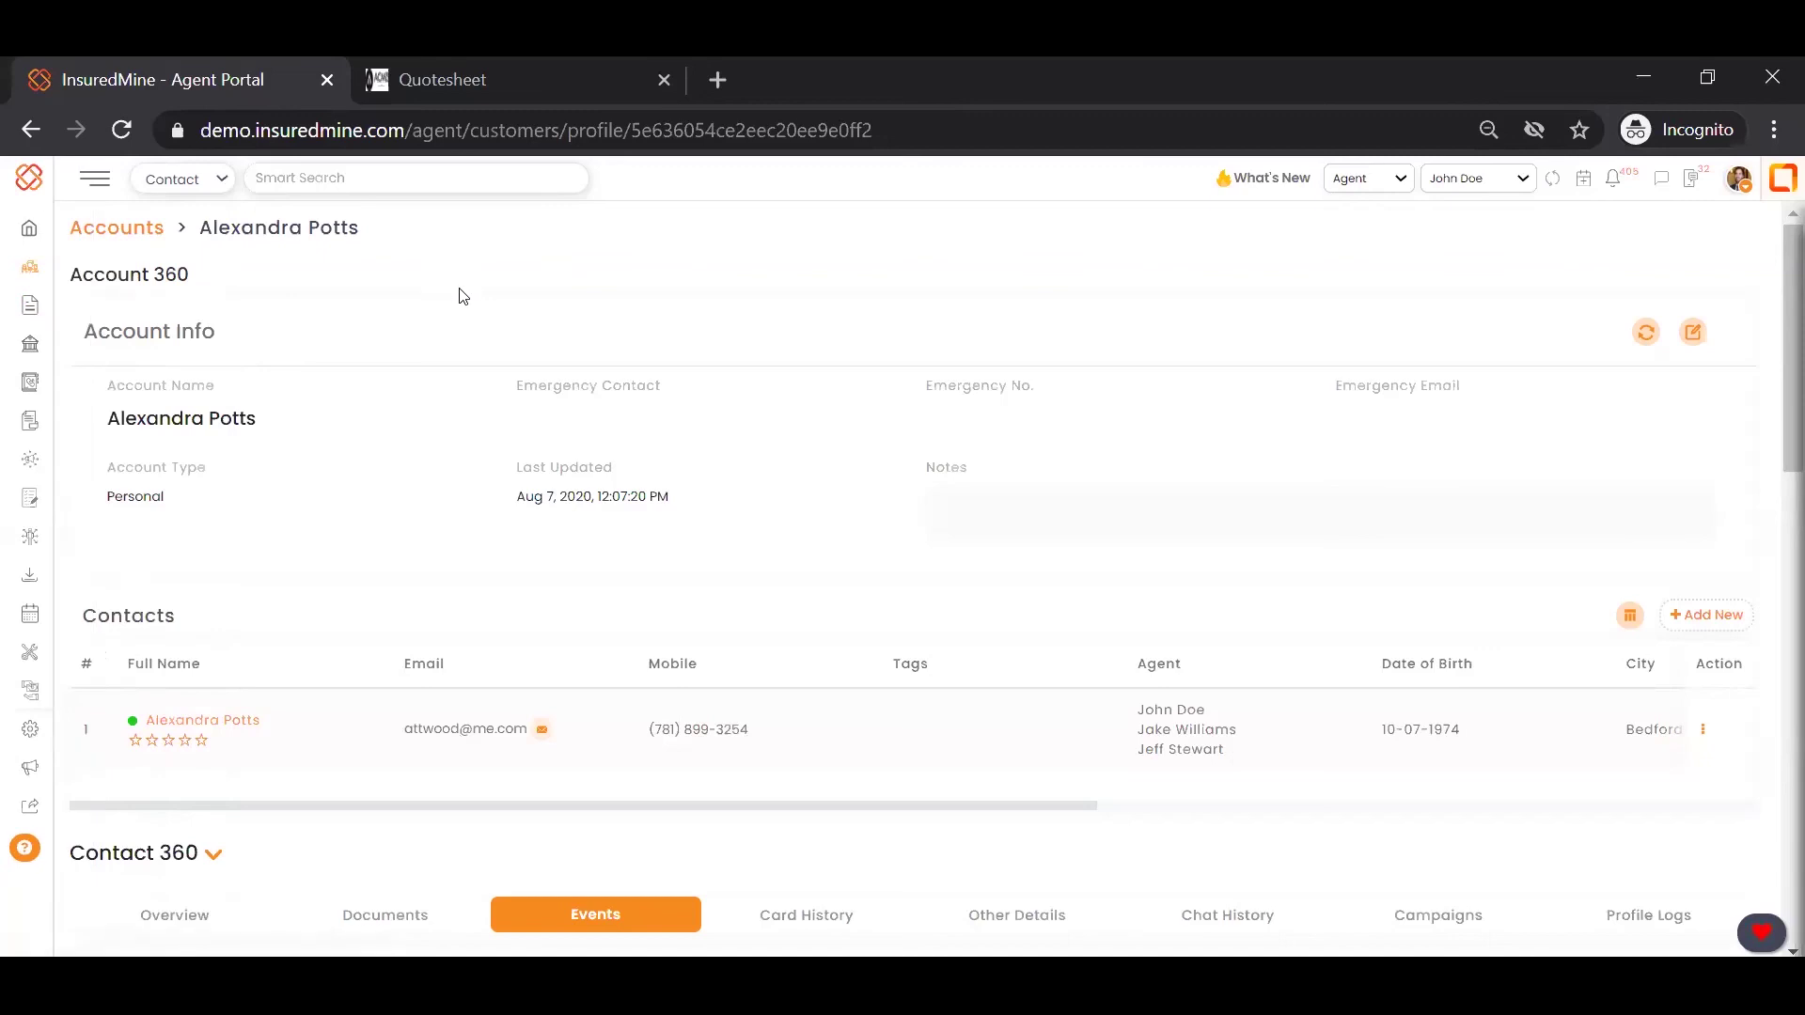
{"action": "scroll", "coordinate": [658, 417], "scroll_direction": "down", "scroll_amount": 1}
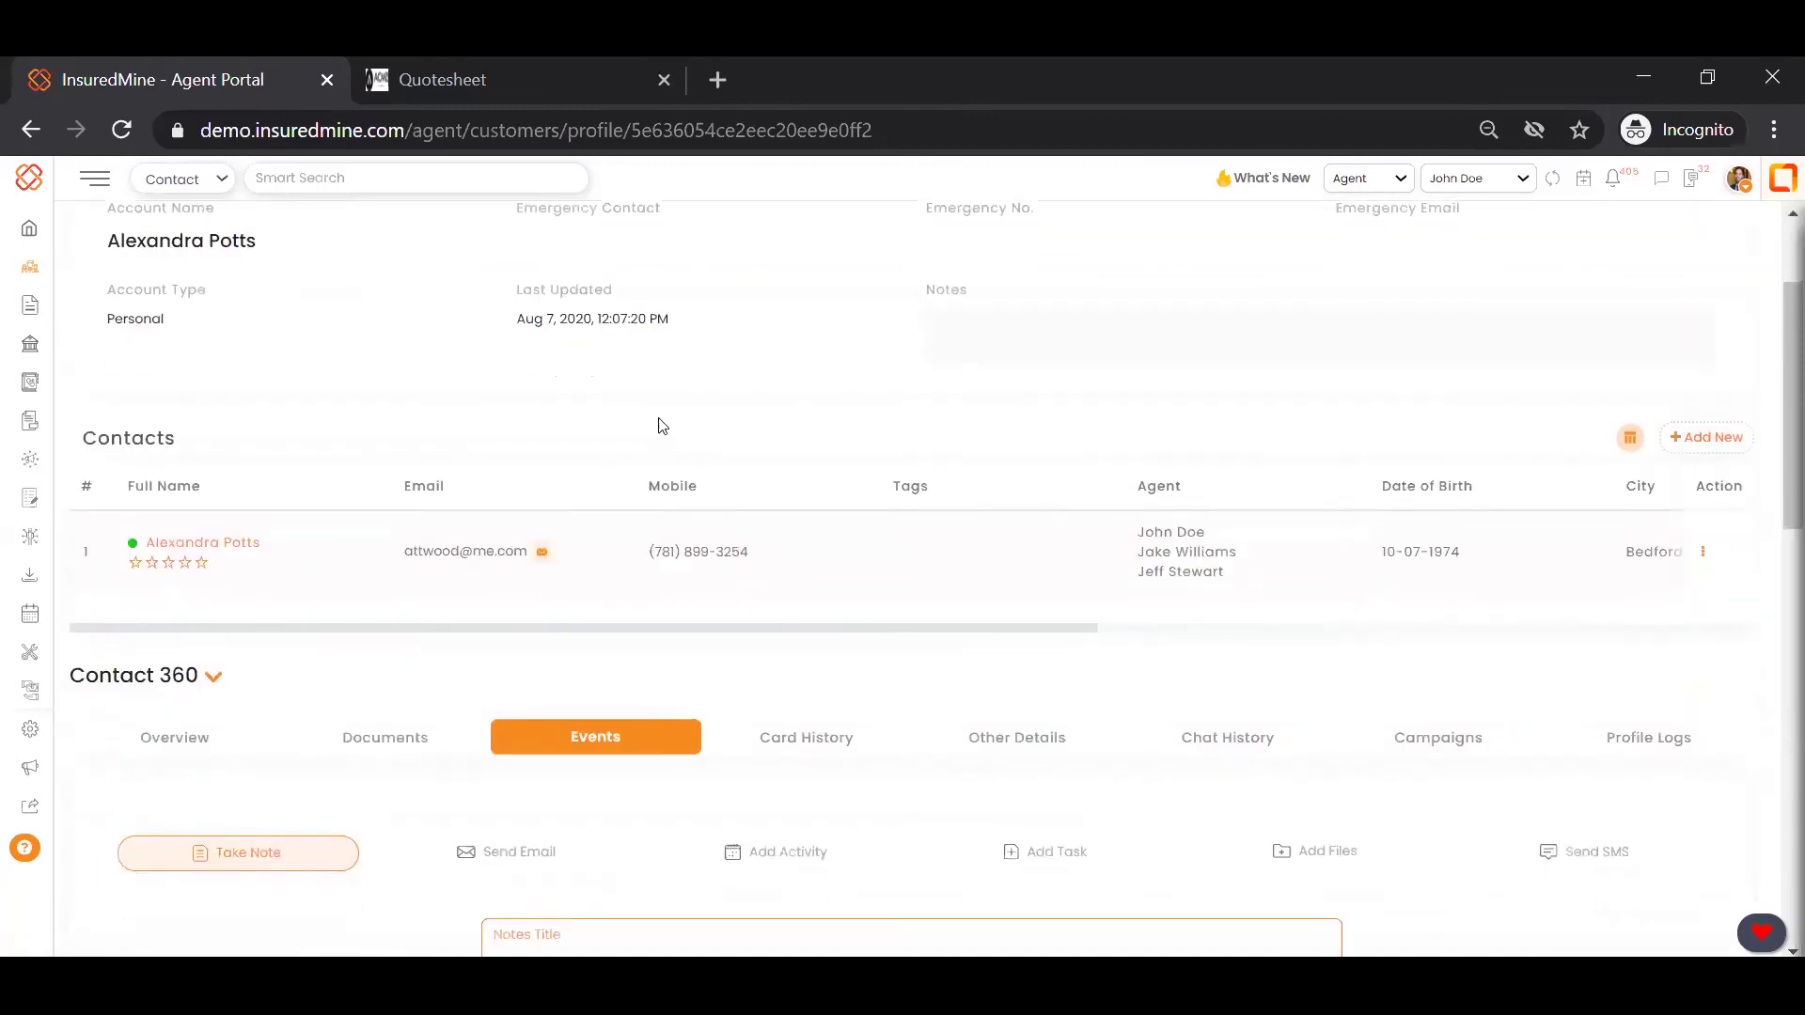
{"action": "scroll", "coordinate": [641, 466], "scroll_direction": "down", "scroll_amount": 1}
{"action": "scroll", "coordinate": [620, 509], "scroll_direction": "down", "scroll_amount": 1}
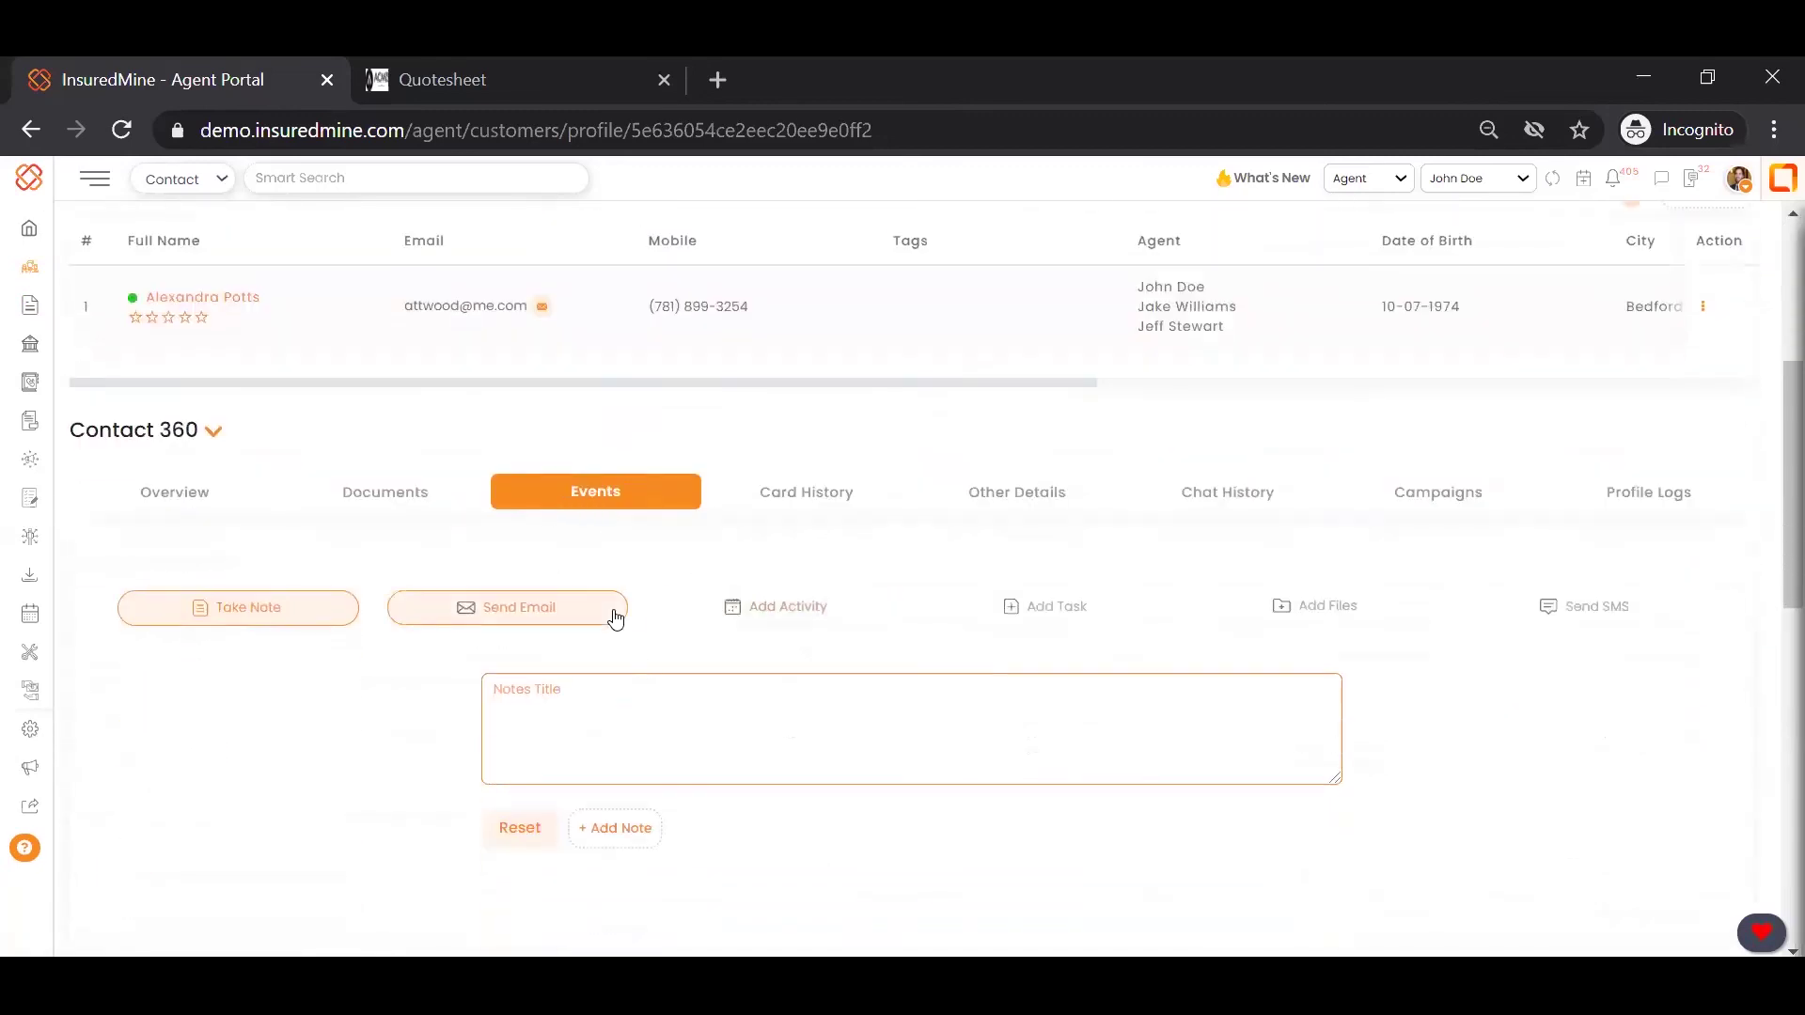
{"action": "scroll", "coordinate": [569, 797], "scroll_direction": "down", "scroll_amount": 2}
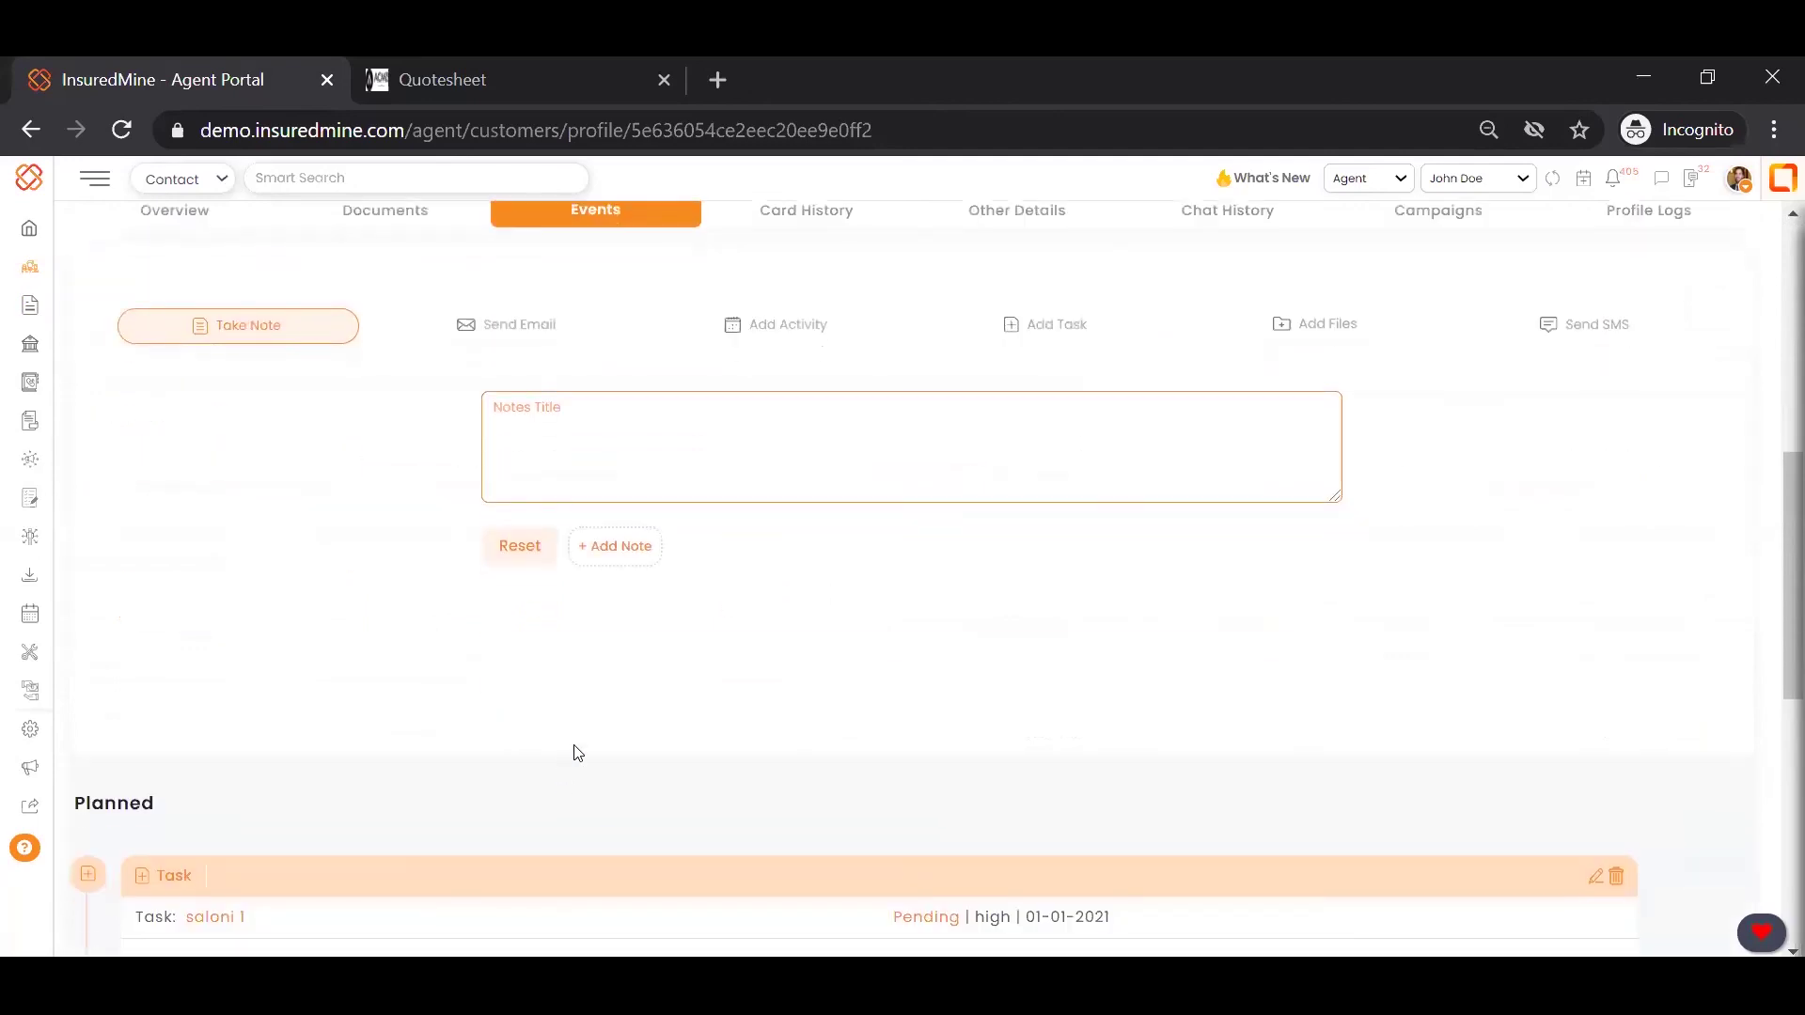
{"action": "scroll", "coordinate": [408, 592], "scroll_direction": "down", "scroll_amount": 1}
{"action": "scroll", "coordinate": [302, 742], "scroll_direction": "down", "scroll_amount": 2}
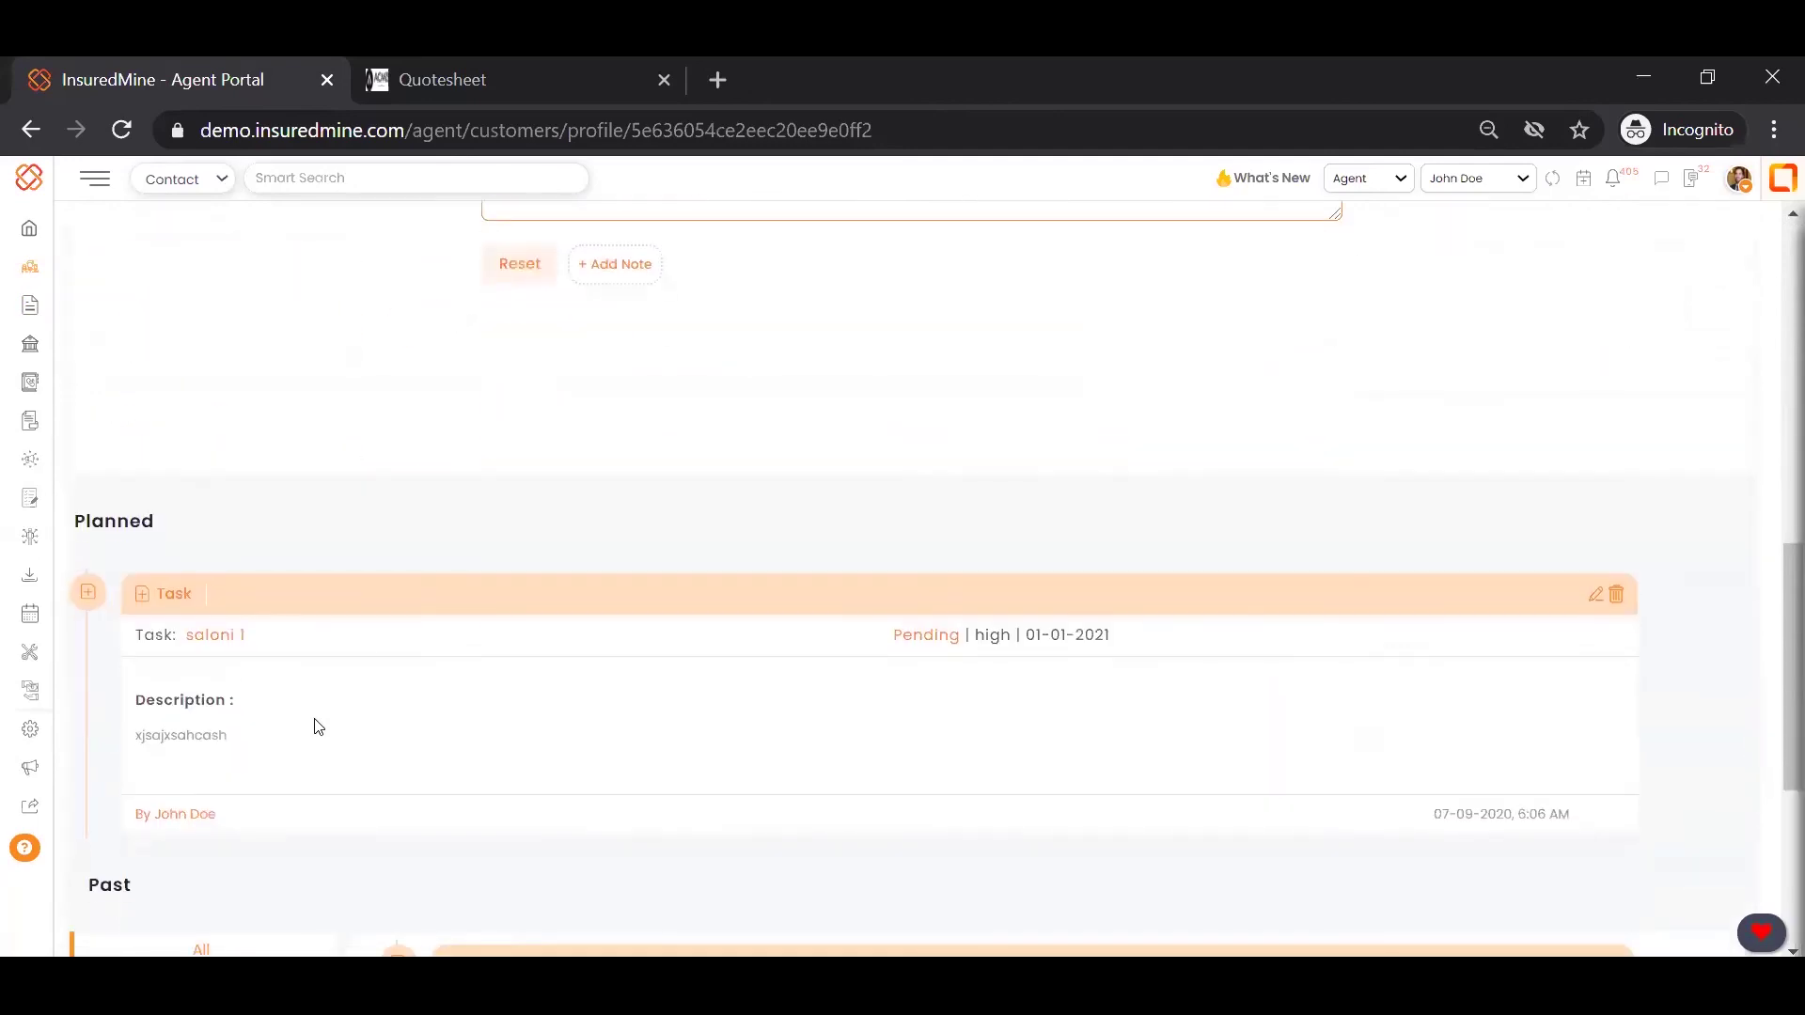
{"action": "scroll", "coordinate": [315, 726], "scroll_direction": "down", "scroll_amount": 2}
{"action": "scroll", "coordinate": [603, 670], "scroll_direction": "down", "scroll_amount": 2}
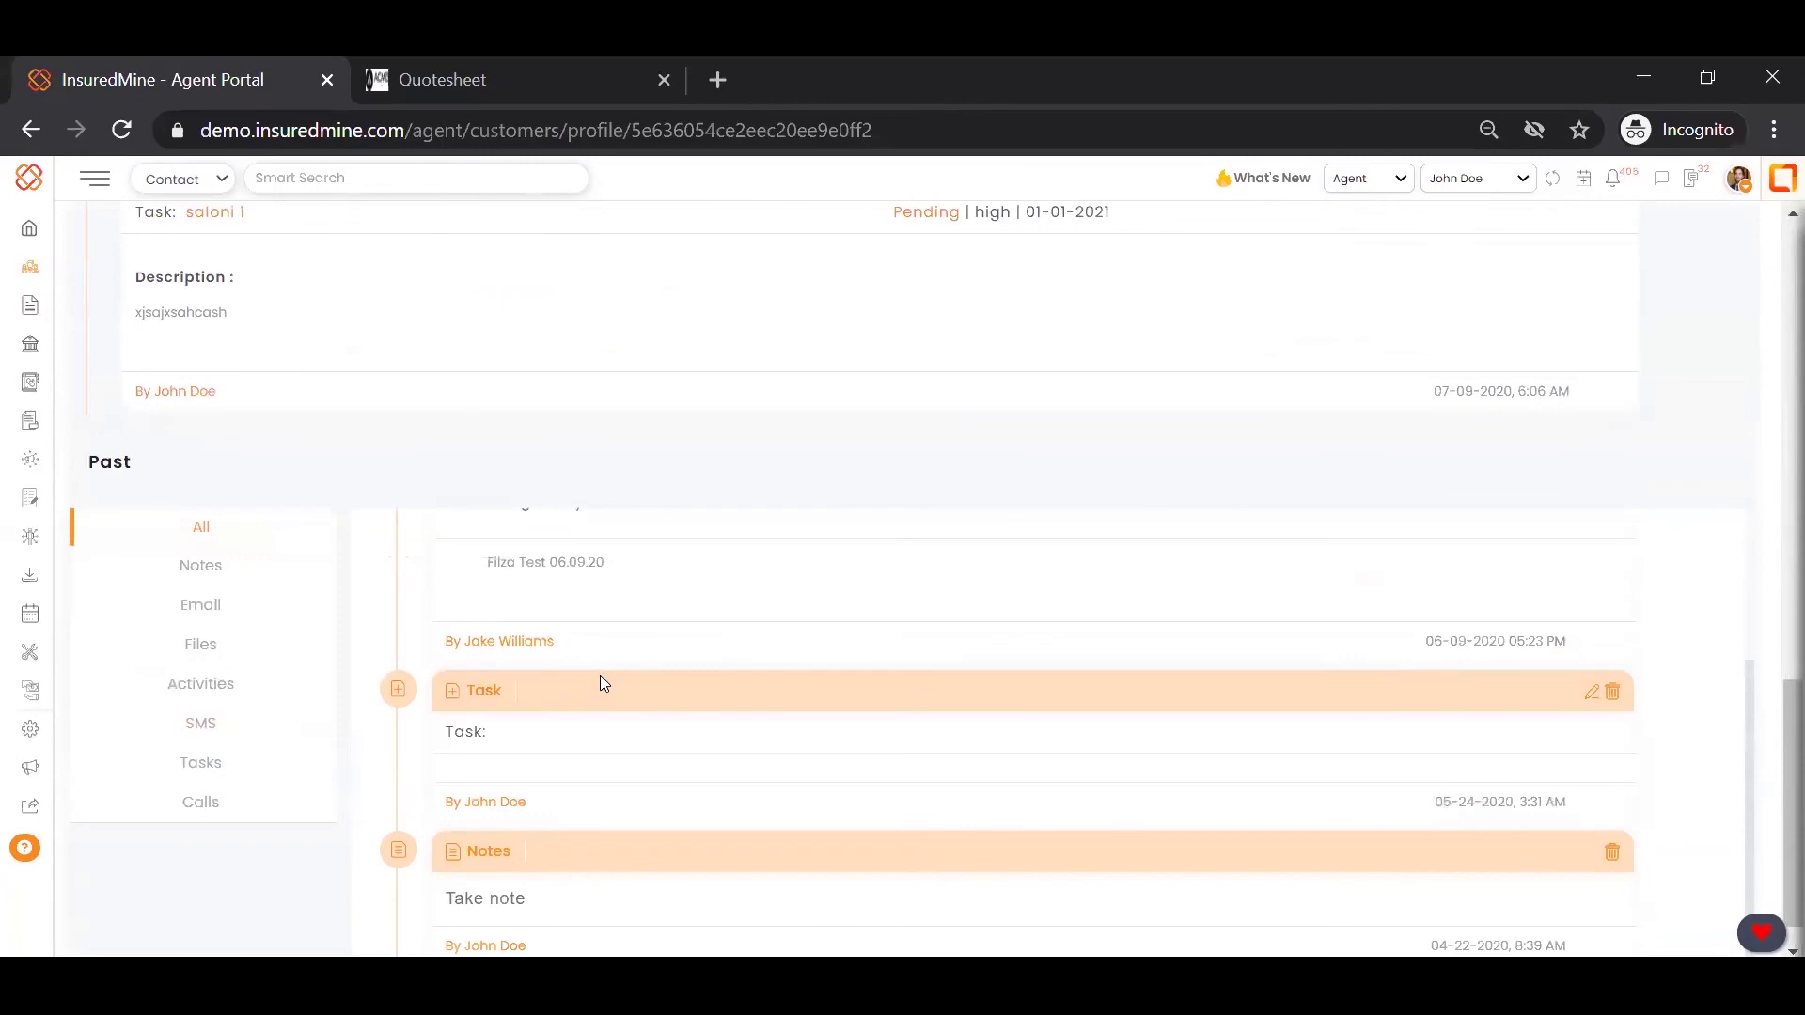
{"action": "scroll", "coordinate": [599, 682], "scroll_direction": "up", "scroll_amount": 2}
{"action": "scroll", "coordinate": [1003, 655], "scroll_direction": "up", "scroll_amount": 1}
{"action": "scroll", "coordinate": [1002, 655], "scroll_direction": "up", "scroll_amount": 5}
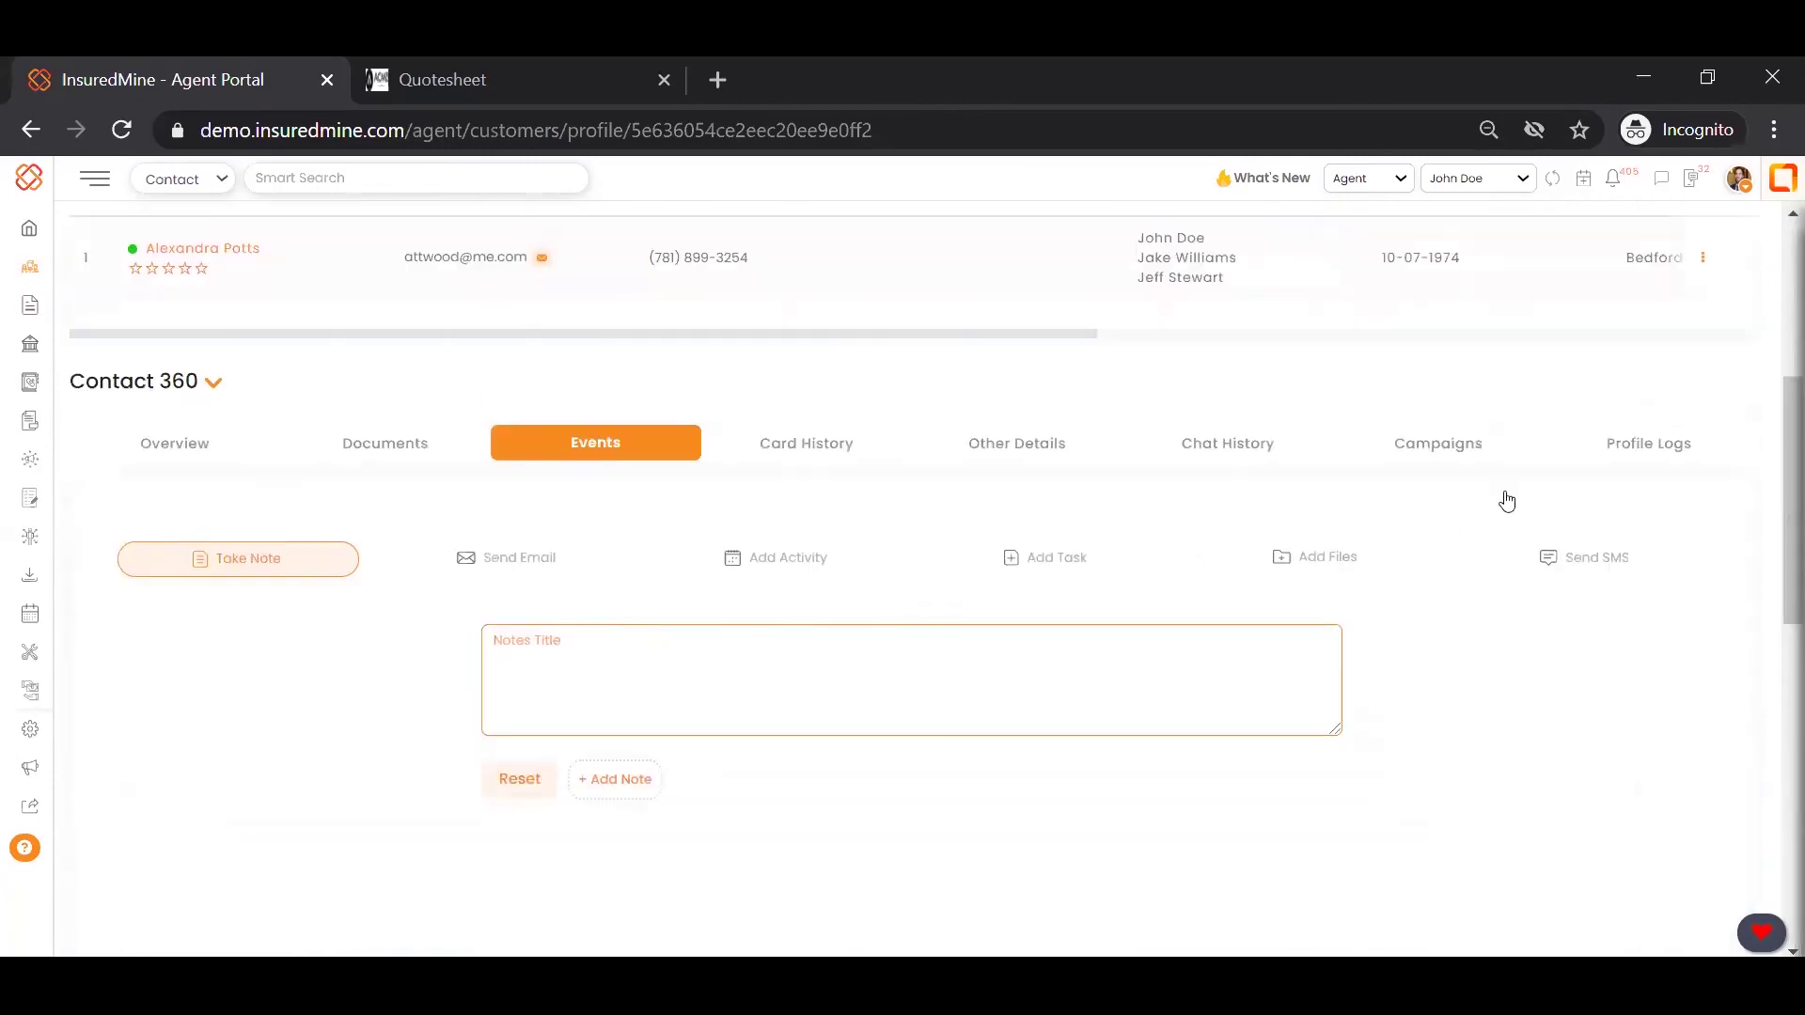
{"action": "scroll", "coordinate": [1507, 501], "scroll_direction": "up", "scroll_amount": 1}
{"action": "left_click", "coordinate": [1622, 496]}
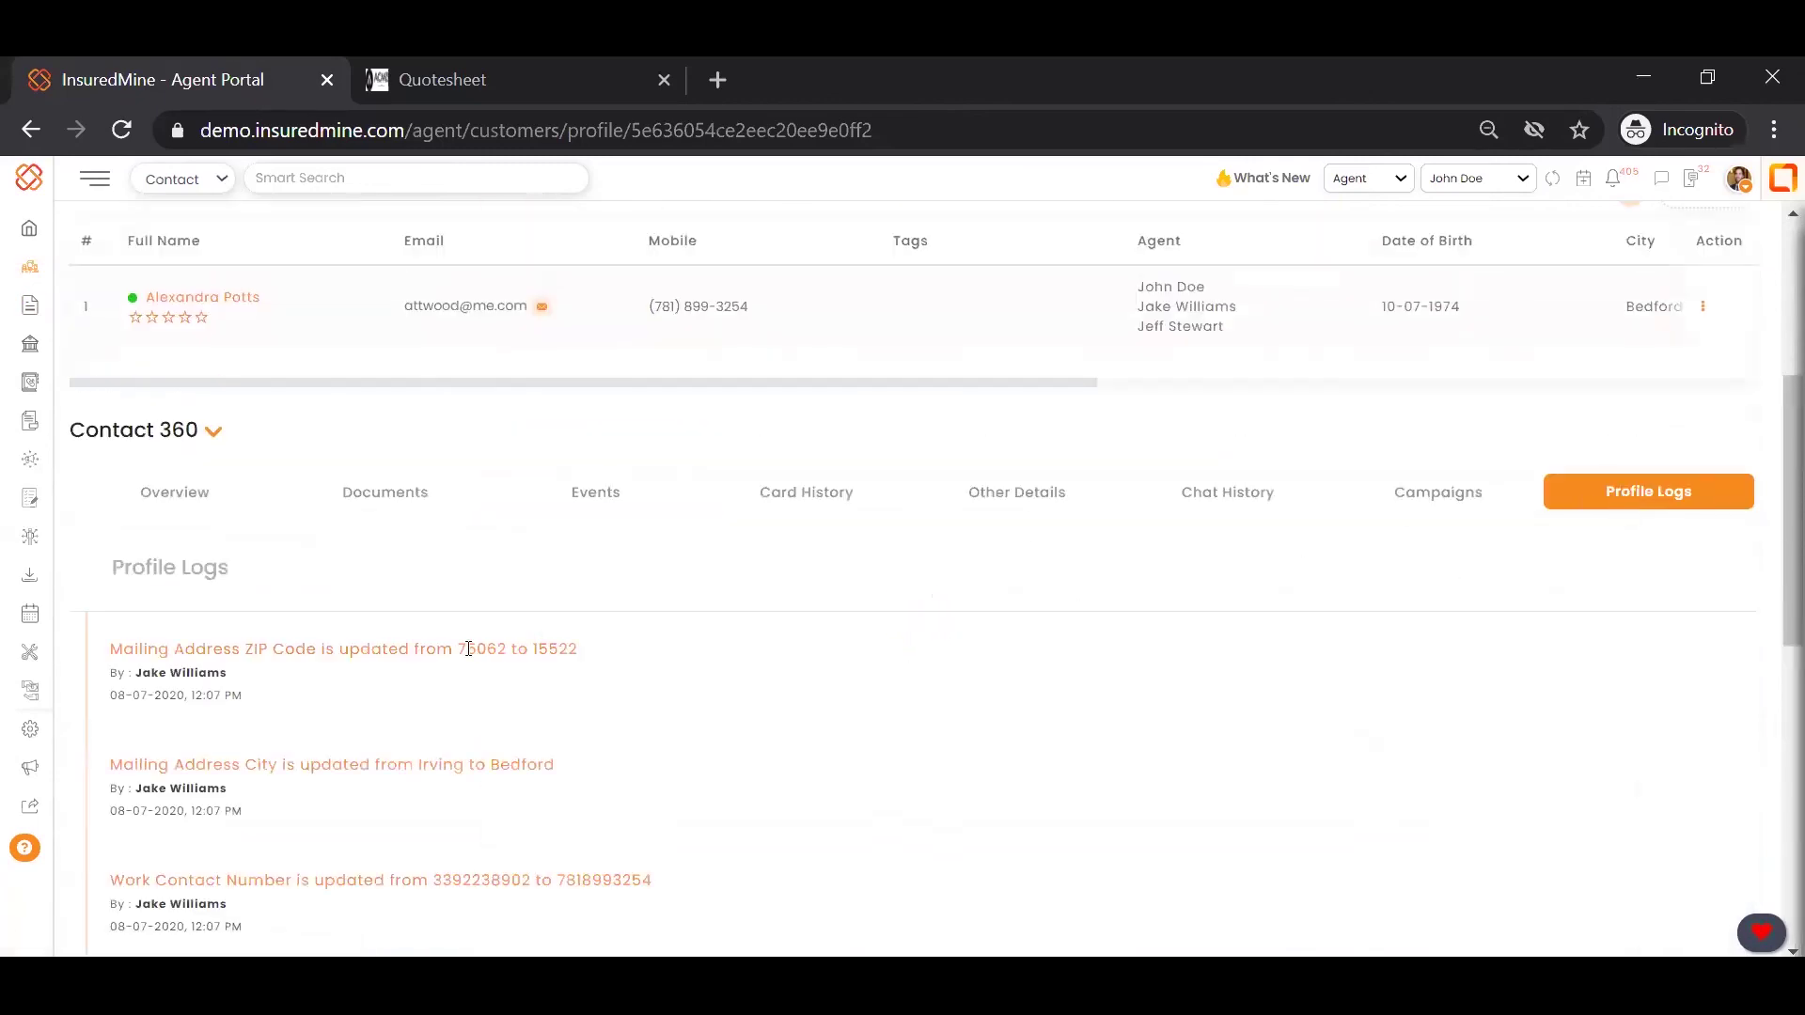
{"action": "scroll", "coordinate": [268, 688], "scroll_direction": "down", "scroll_amount": 2}
{"action": "scroll", "coordinate": [326, 697], "scroll_direction": "down", "scroll_amount": 1}
{"action": "scroll", "coordinate": [326, 698], "scroll_direction": "down", "scroll_amount": 2}
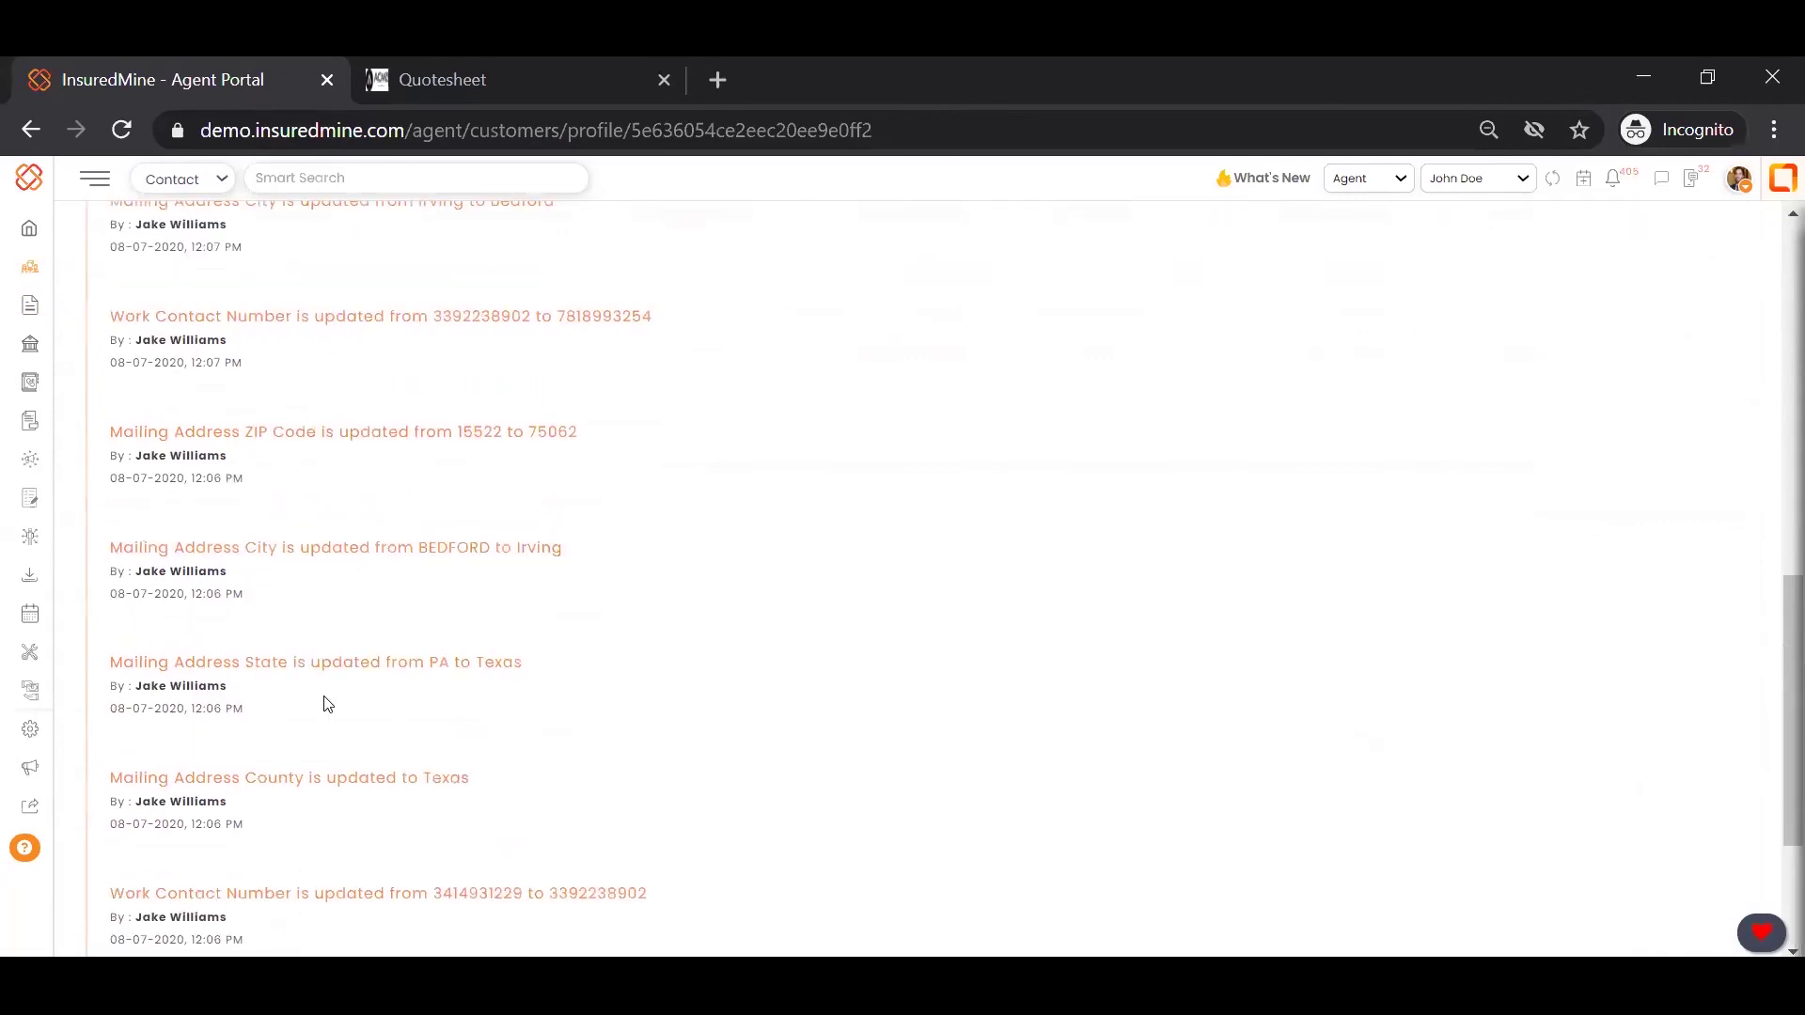
{"action": "scroll", "coordinate": [324, 703], "scroll_direction": "down", "scroll_amount": 2}
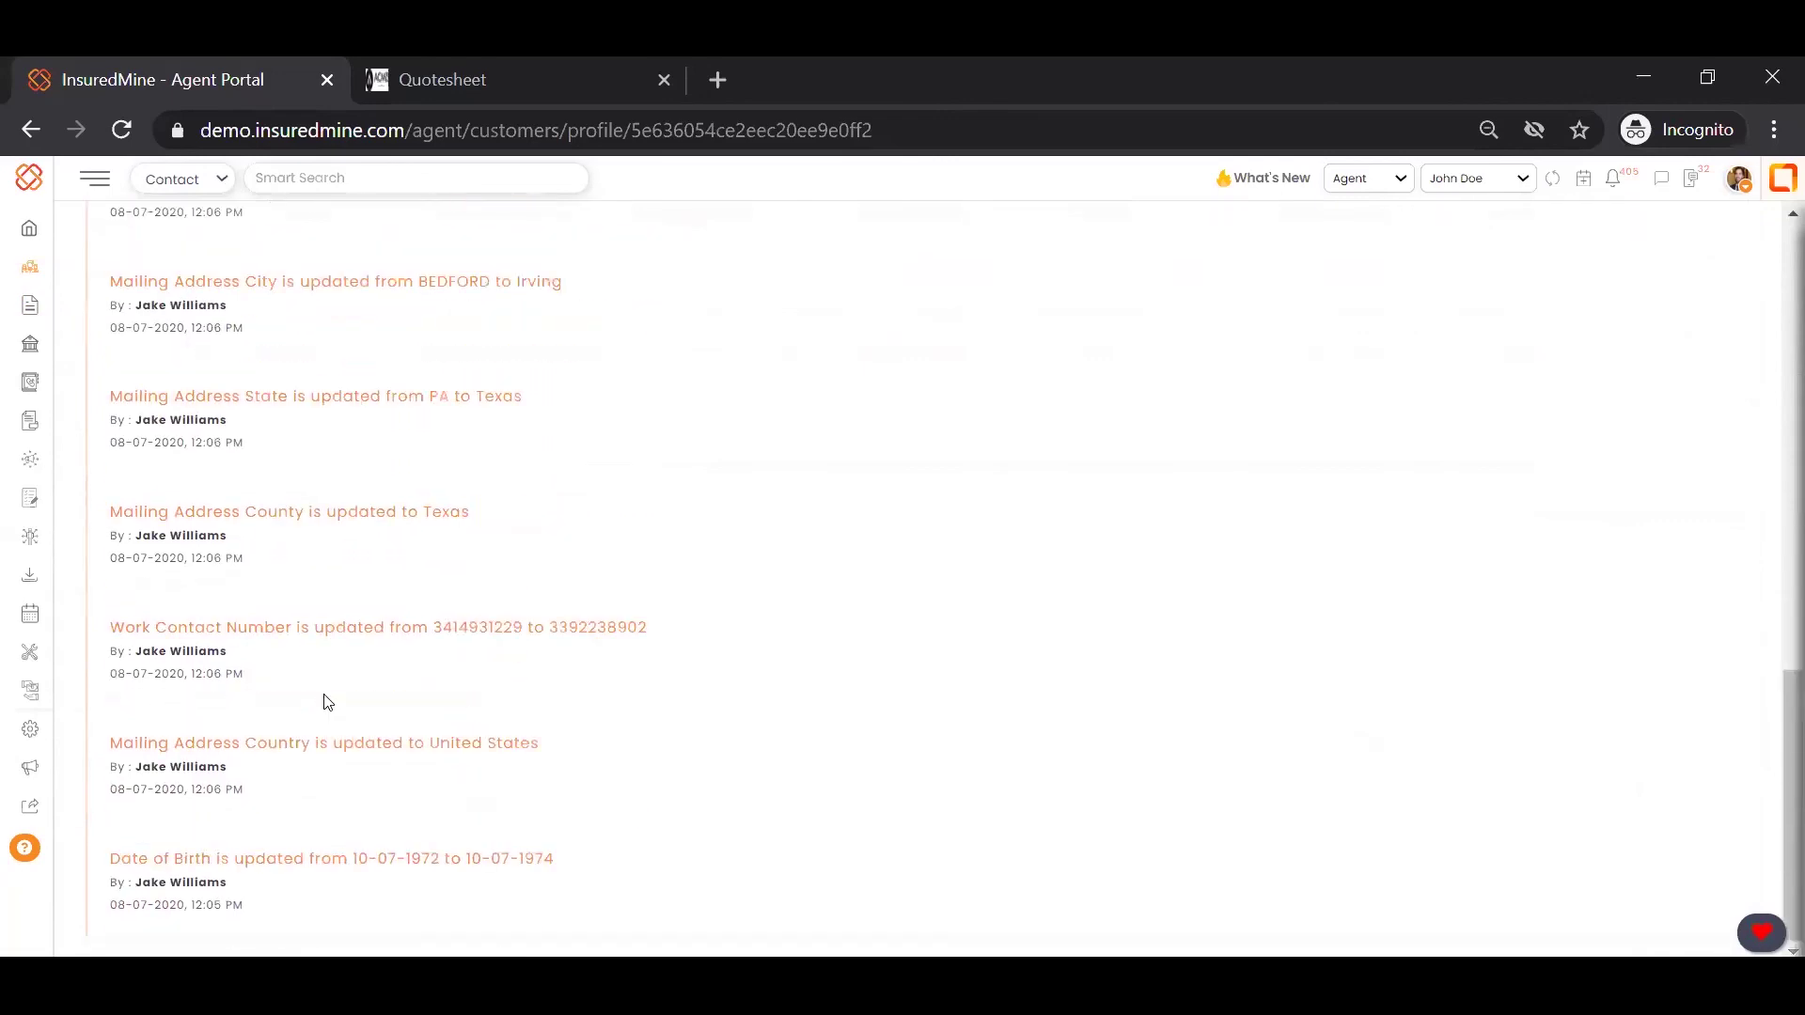